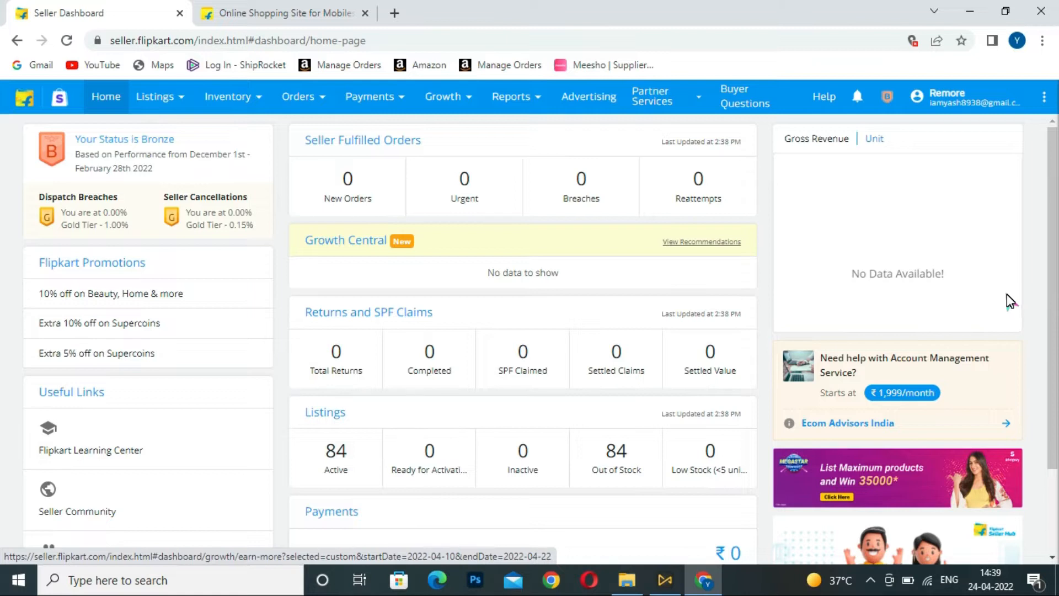
# Step: Start adding a single new product listing for the Flipkart marketplace
pyautogui.moveTo(165, 108)
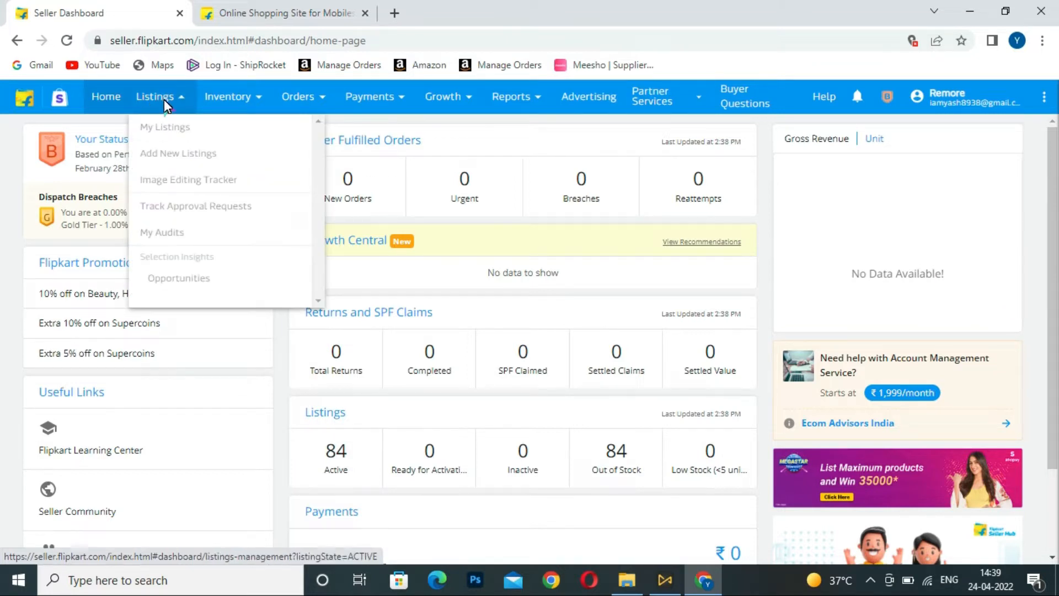
pyautogui.click(189, 154)
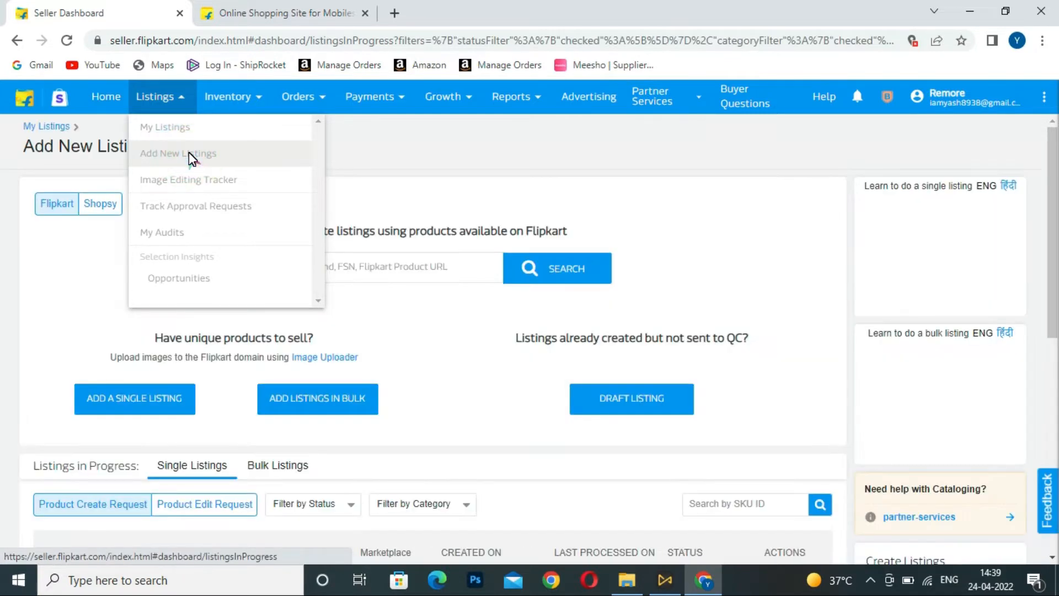
pyautogui.click(148, 393)
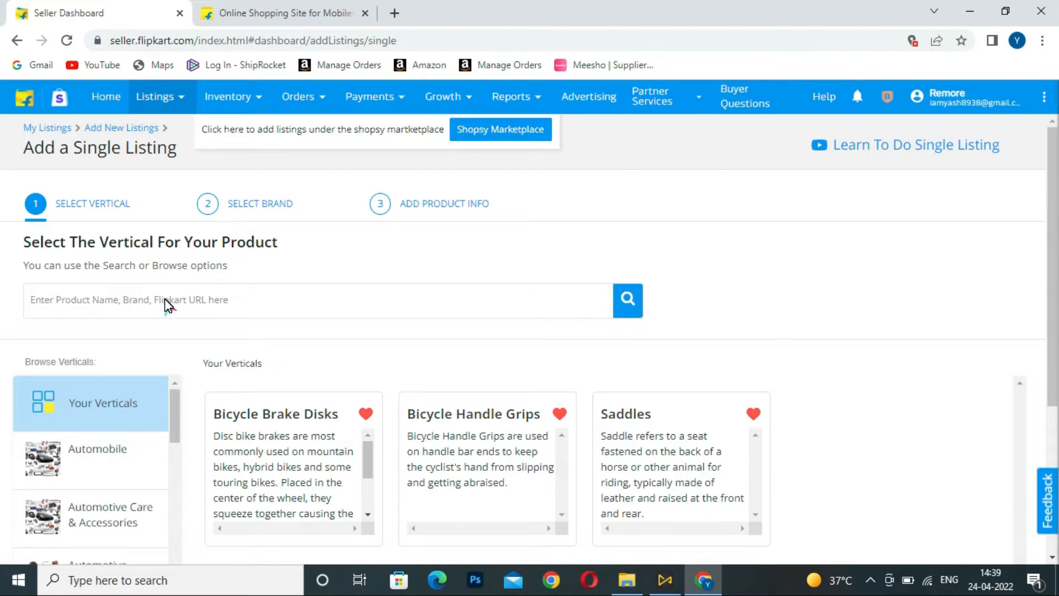
# Step: Search the verticals for Scissor and choose Office, School and College Supplies / Office Supplies & Accessories / Scissors
pyautogui.click(167, 305)
pyautogui.write('scis')
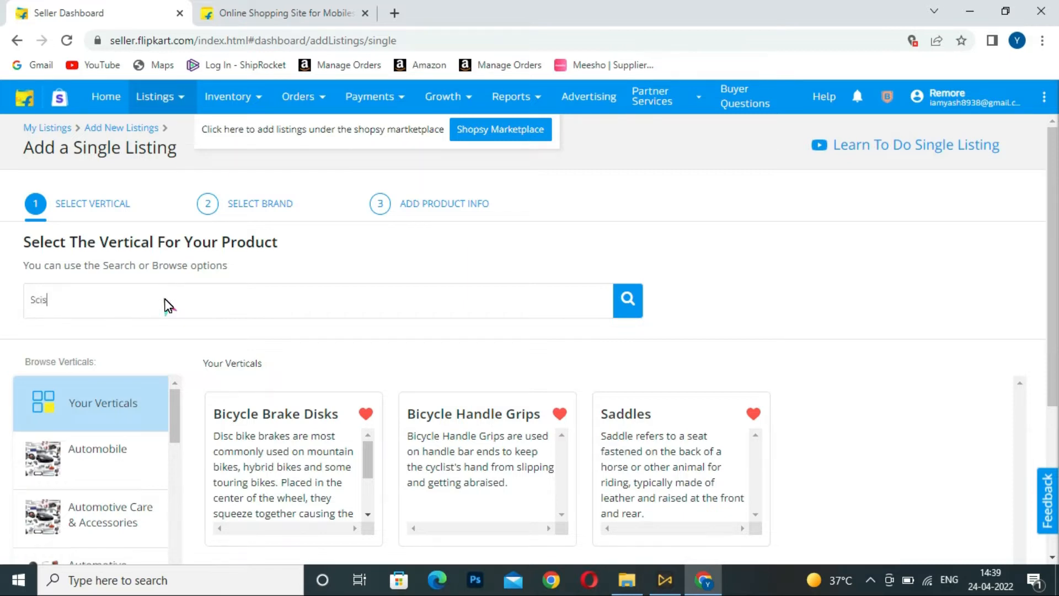
pyautogui.write('soo')
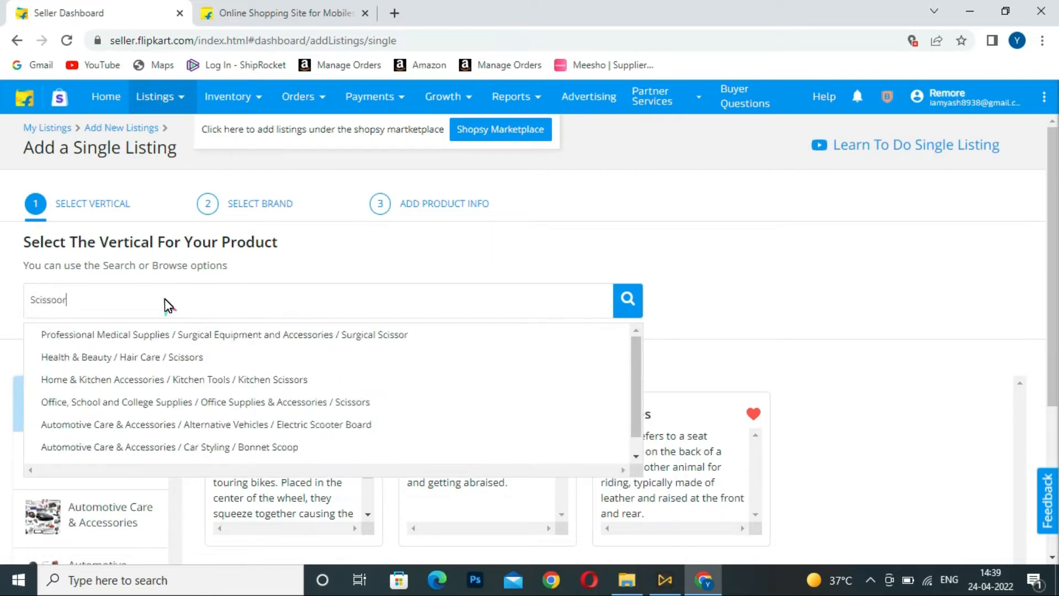
pyautogui.write('r')
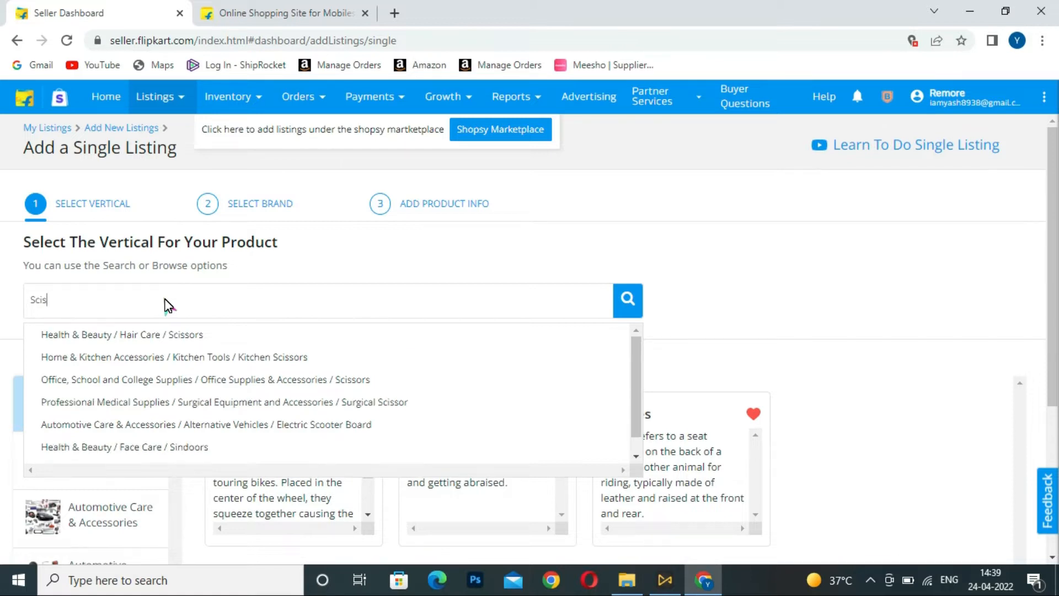
pyautogui.write('sor')
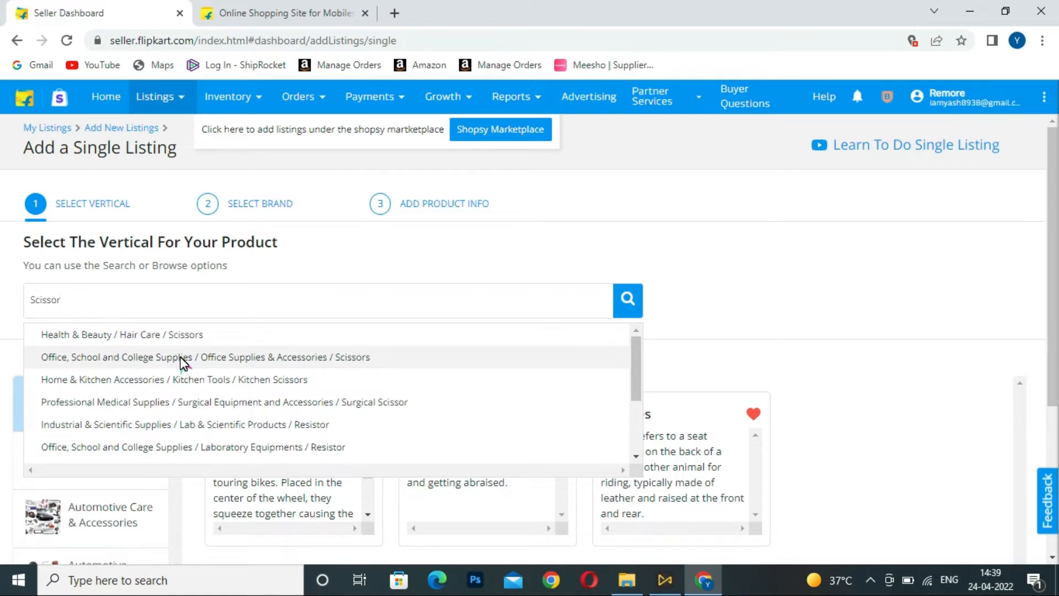
pyautogui.click(348, 359)
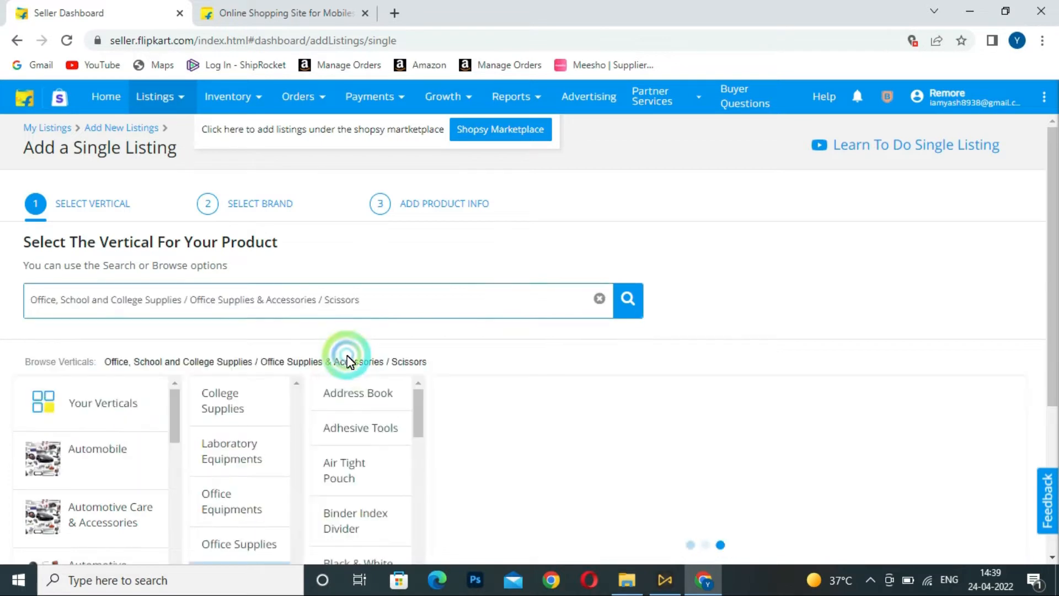
# Step: Select the recently used brand Remore for the Scissors vertical and create a new listing under it
pyautogui.scroll(-3, 822, 444)
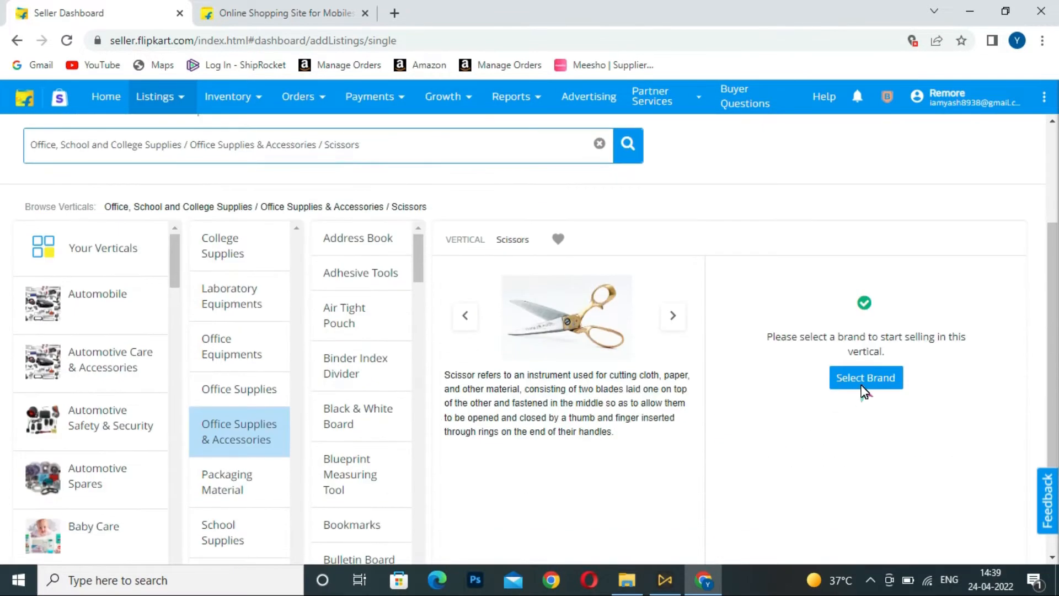
pyautogui.click(865, 380)
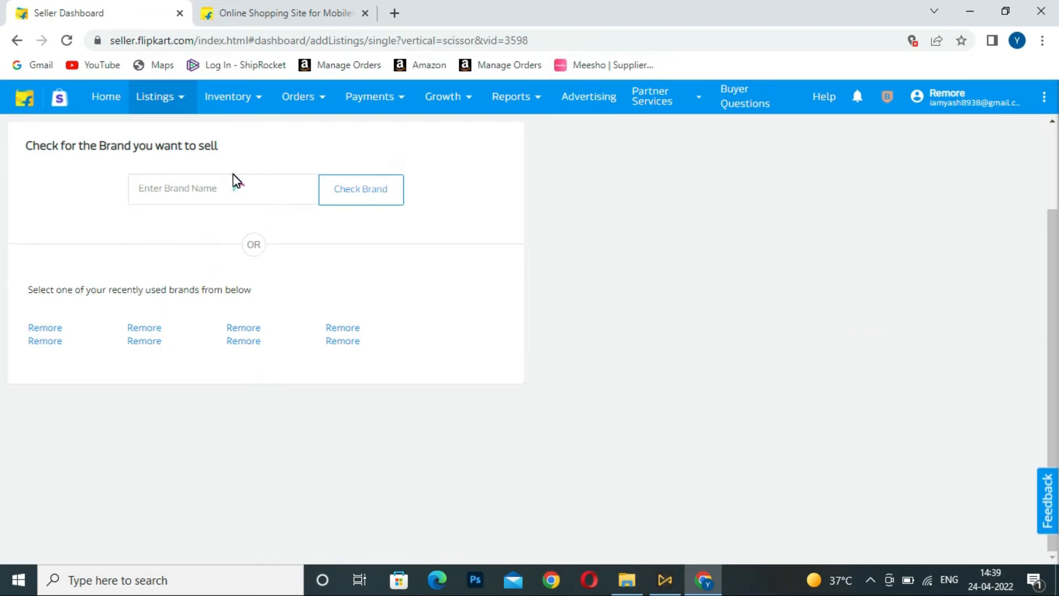
pyautogui.click(273, 187)
pyautogui.click(244, 193)
pyautogui.click(247, 325)
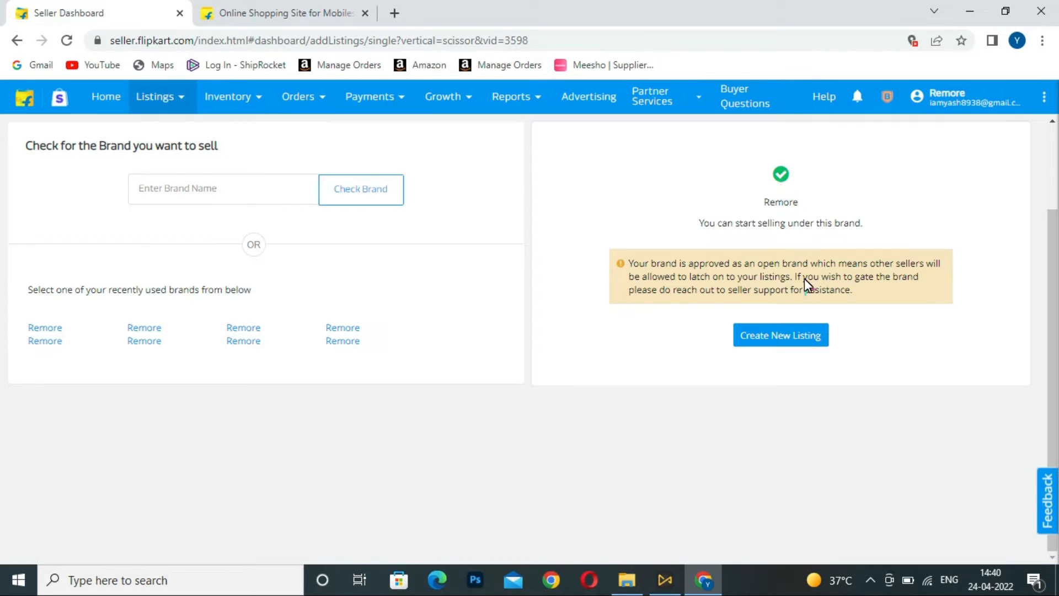
pyautogui.click(787, 337)
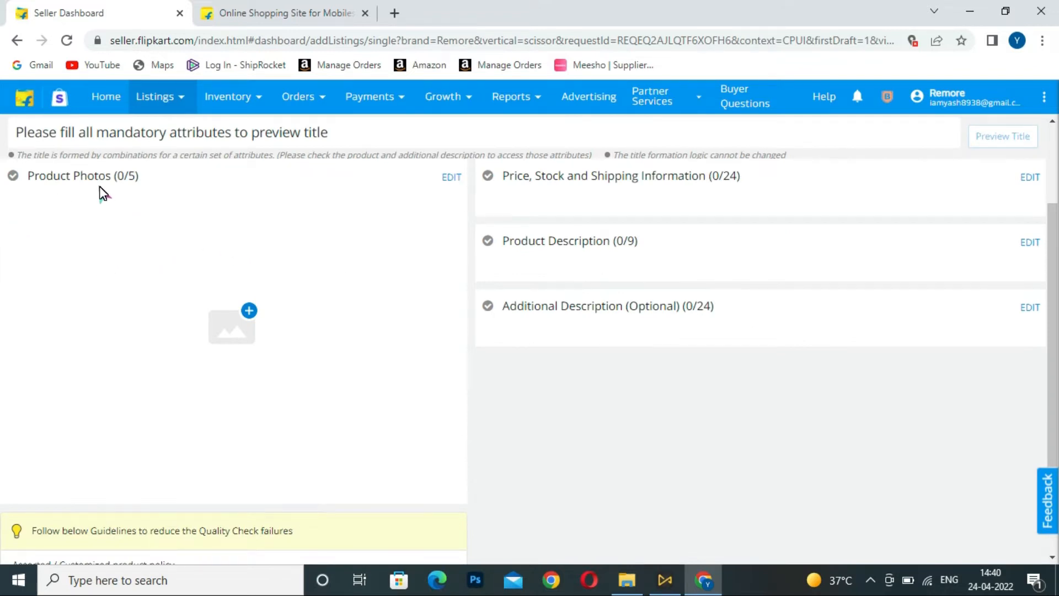
# Step: Upload the diagonal, sales package and open view photos of the blue scissors and save the product photos
pyautogui.click(453, 178)
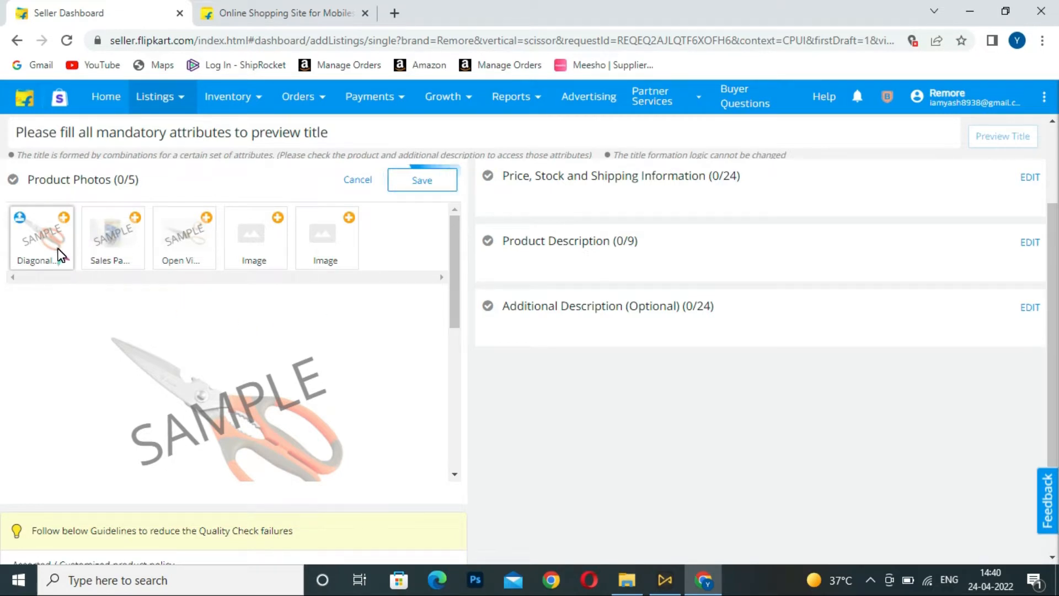
pyautogui.scroll(-1, 272, 325)
pyautogui.scroll(-1, 272, 325)
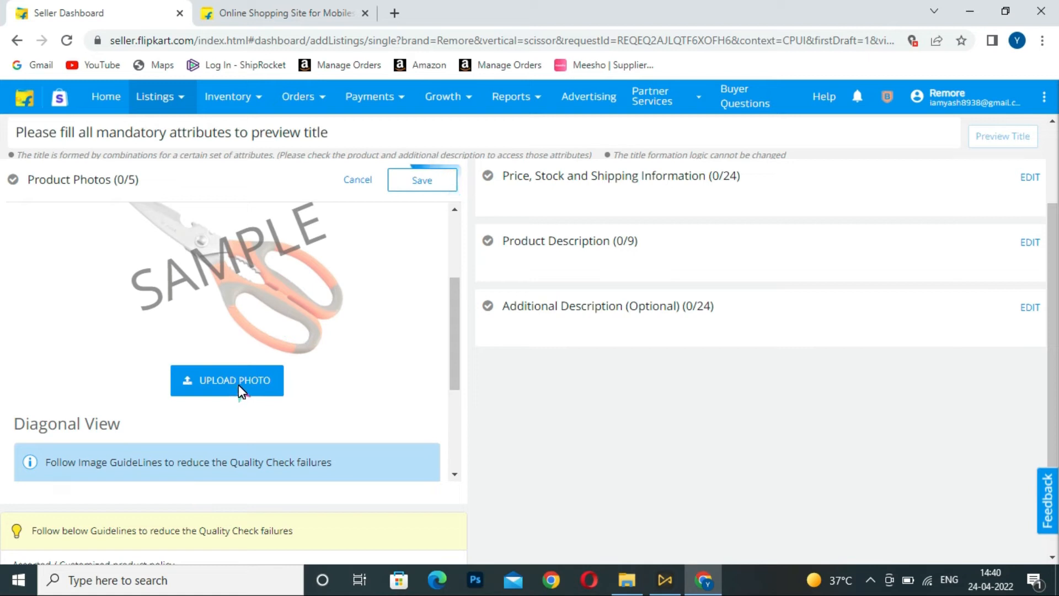
pyautogui.click(238, 384)
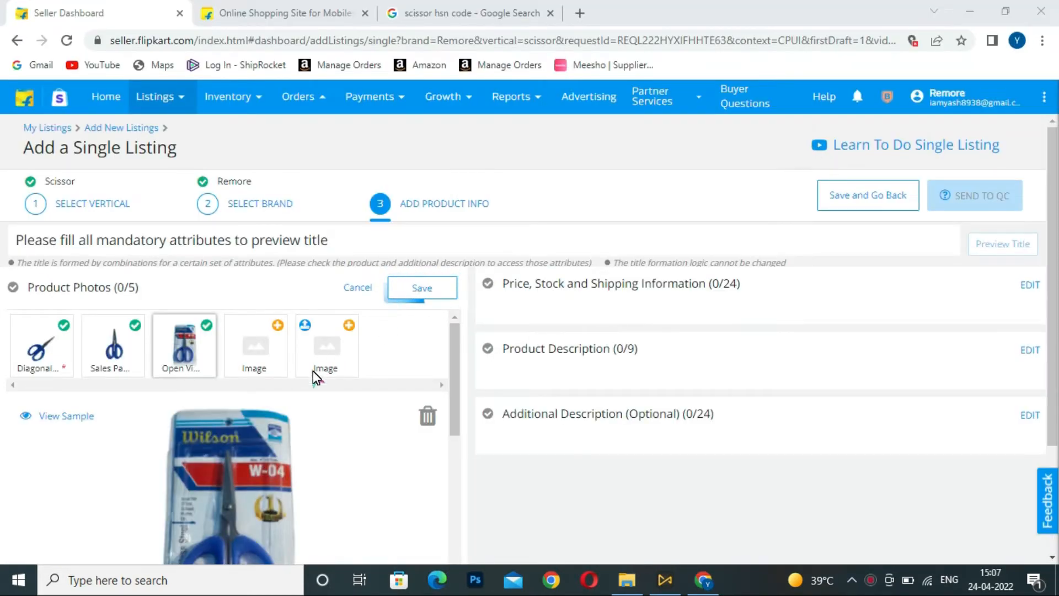
pyautogui.scroll(-1, 392, 328)
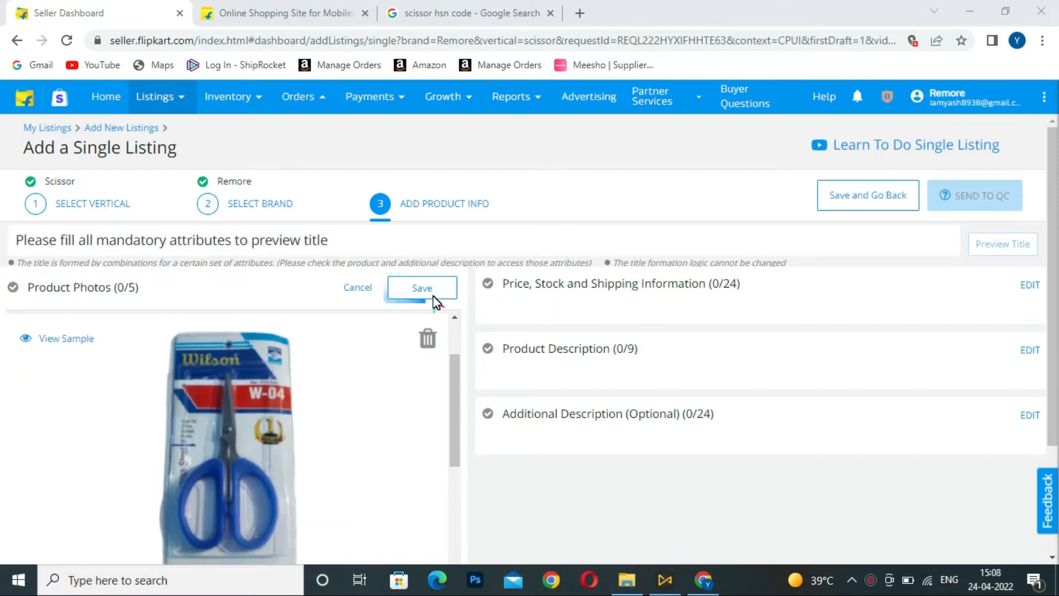
pyautogui.scroll(1, 399, 361)
pyautogui.click(419, 292)
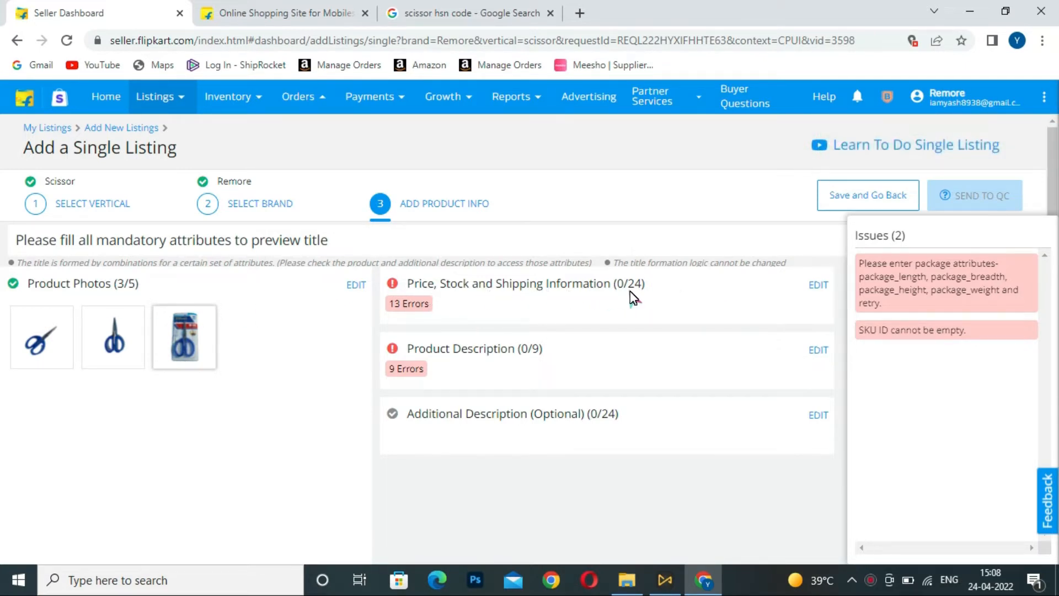
# Step: Edit the price, stock and shipping information and enter "Pack Of 1 WN4 Scissor" as the seller SKU ID
pyautogui.click(819, 285)
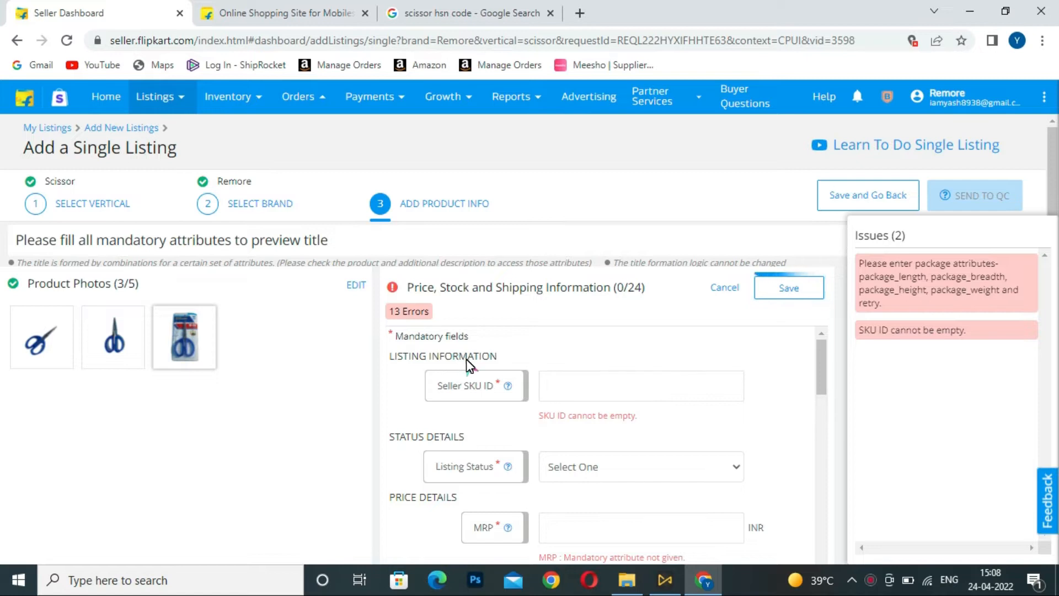
pyautogui.click(598, 385)
pyautogui.write('Pack')
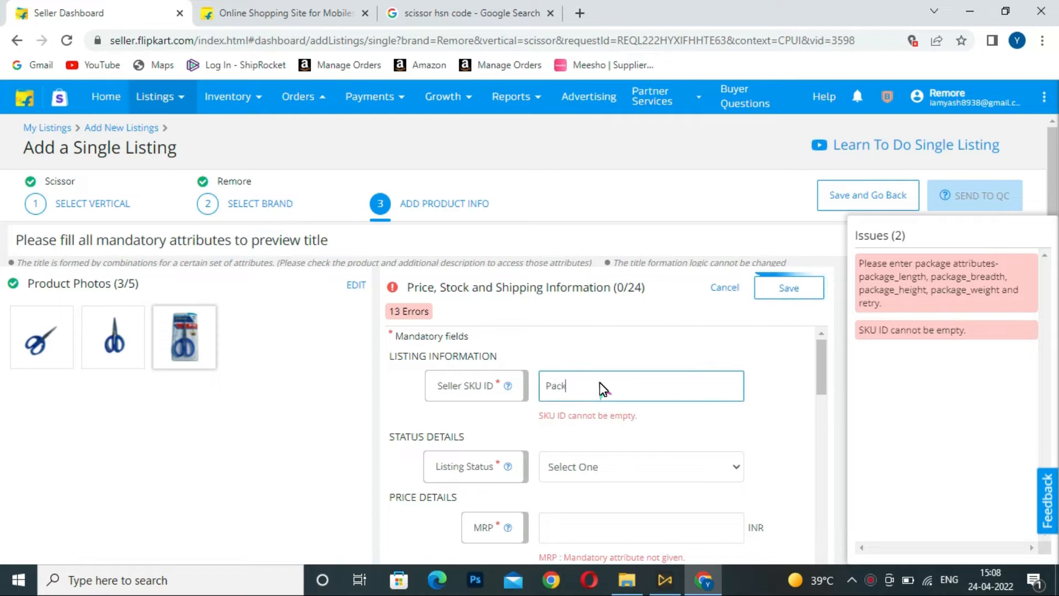
pyautogui.write(' Of 1')
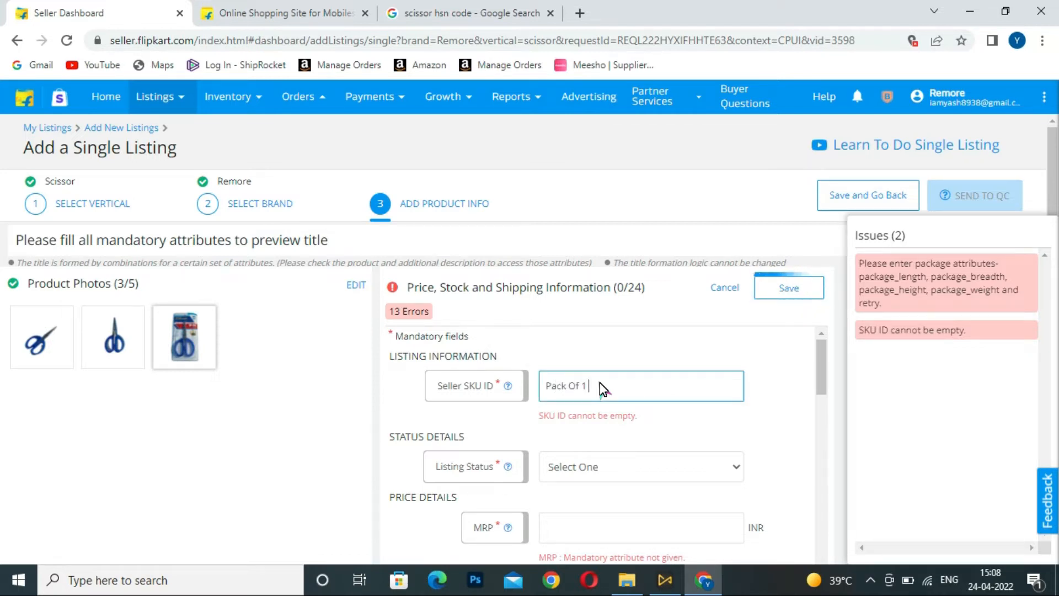
pyautogui.write(' WN4 Scisor')
pyautogui.press('BackSpace')
pyautogui.press('BackSpace')
pyautogui.write('sor')
# Step: Set the listing status to Active and enter an MRP of 199 INR and a selling price of 179 INR
pyautogui.scroll(-1, 665, 419)
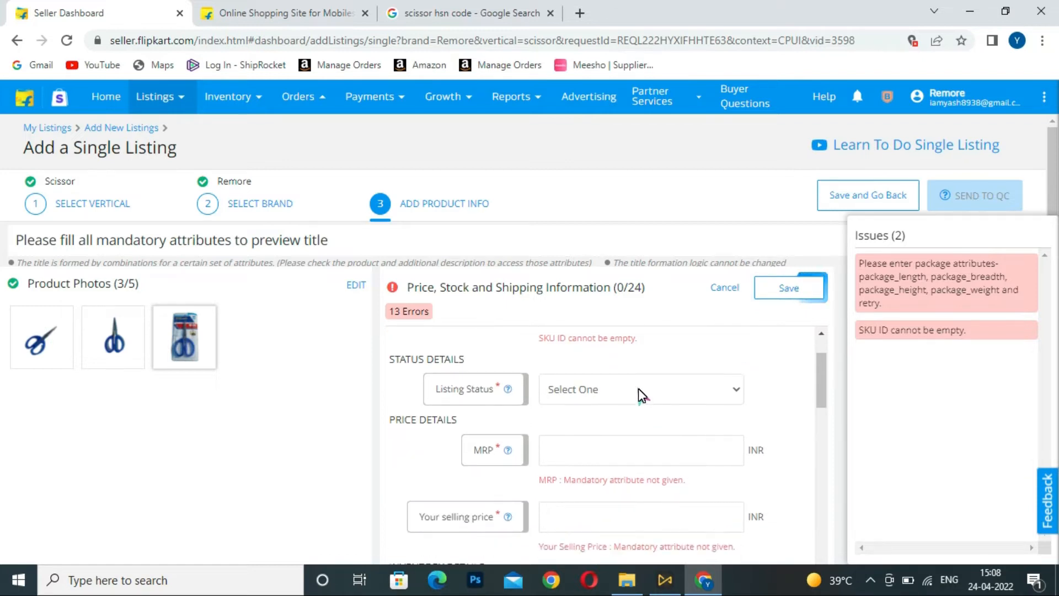
pyautogui.click(607, 392)
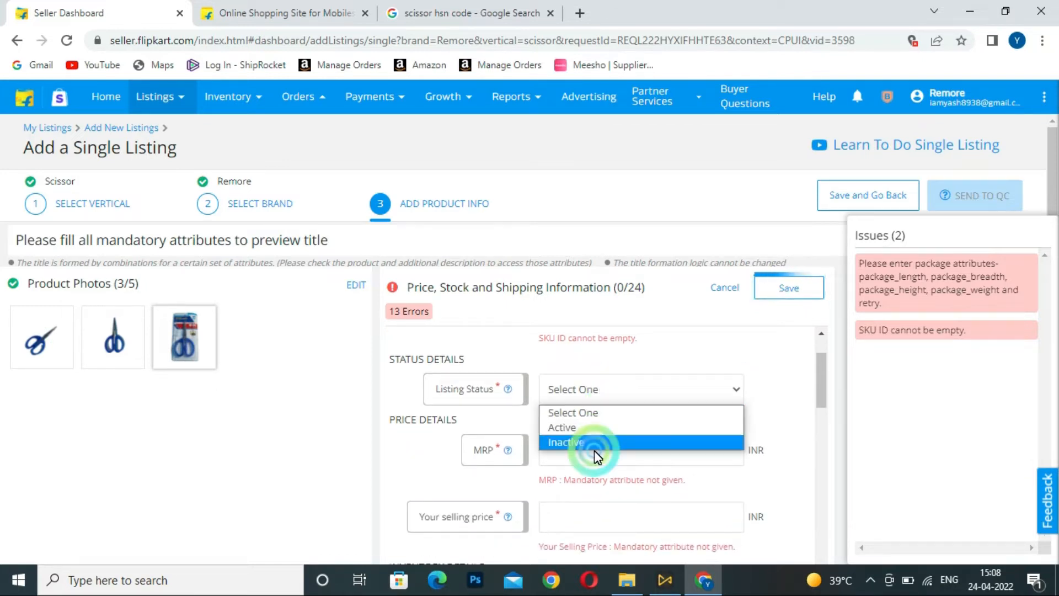
pyautogui.click(612, 430)
pyautogui.click(599, 449)
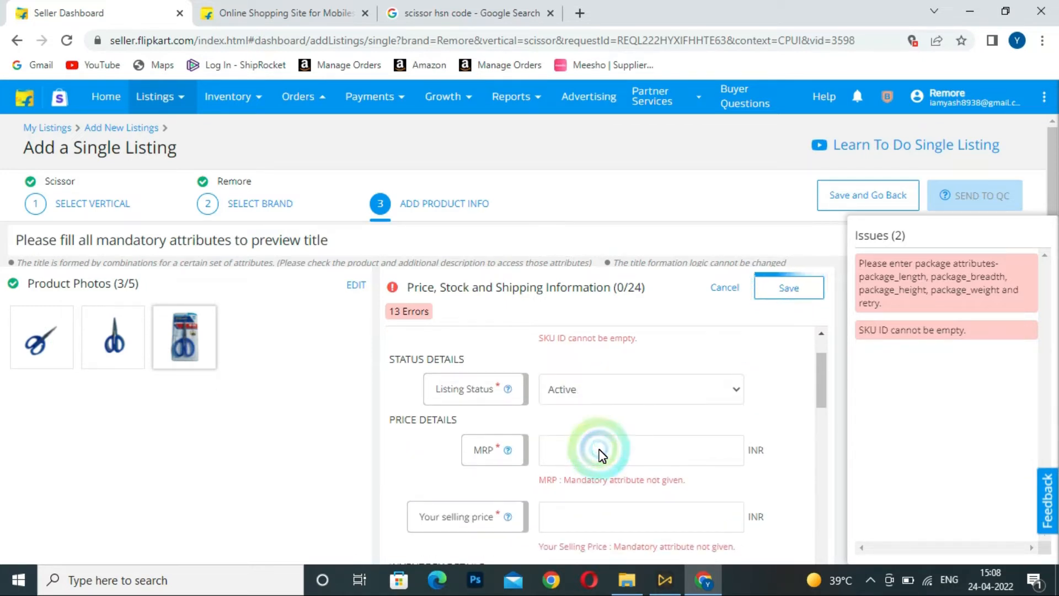
pyautogui.write('199')
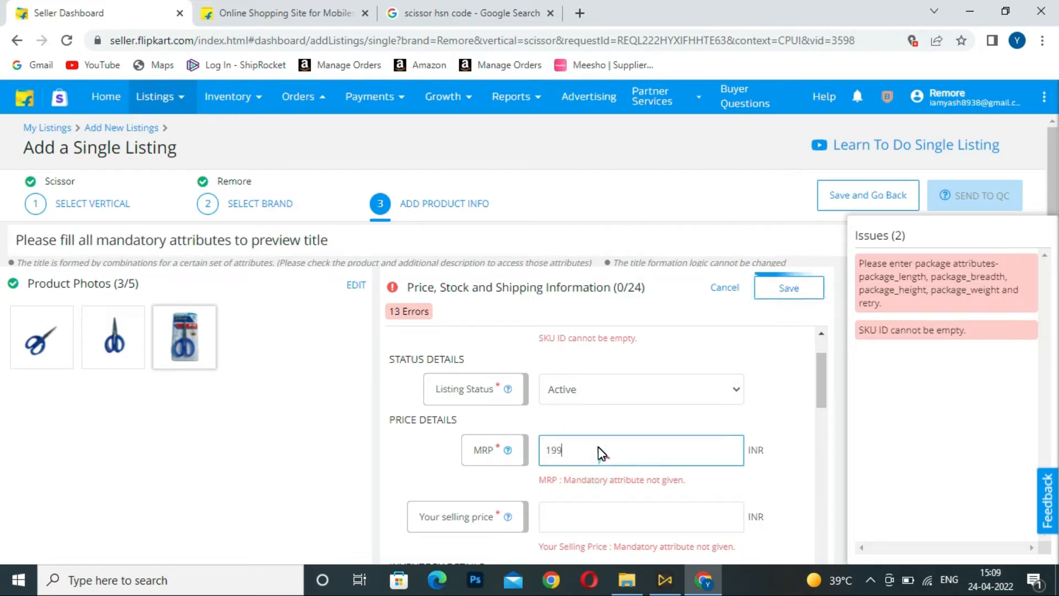
pyautogui.click(554, 517)
pyautogui.write('179')
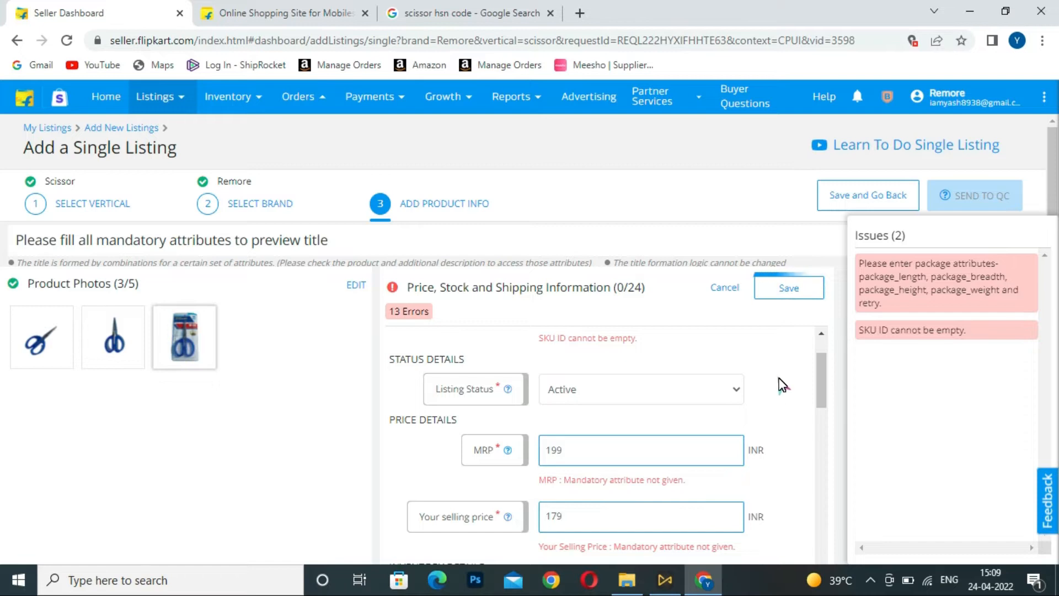
# Step: In the inventory details, set fulfilment to Seller and the procurement type to Instock
pyautogui.scroll(-1, 779, 384)
pyautogui.scroll(-1, 768, 414)
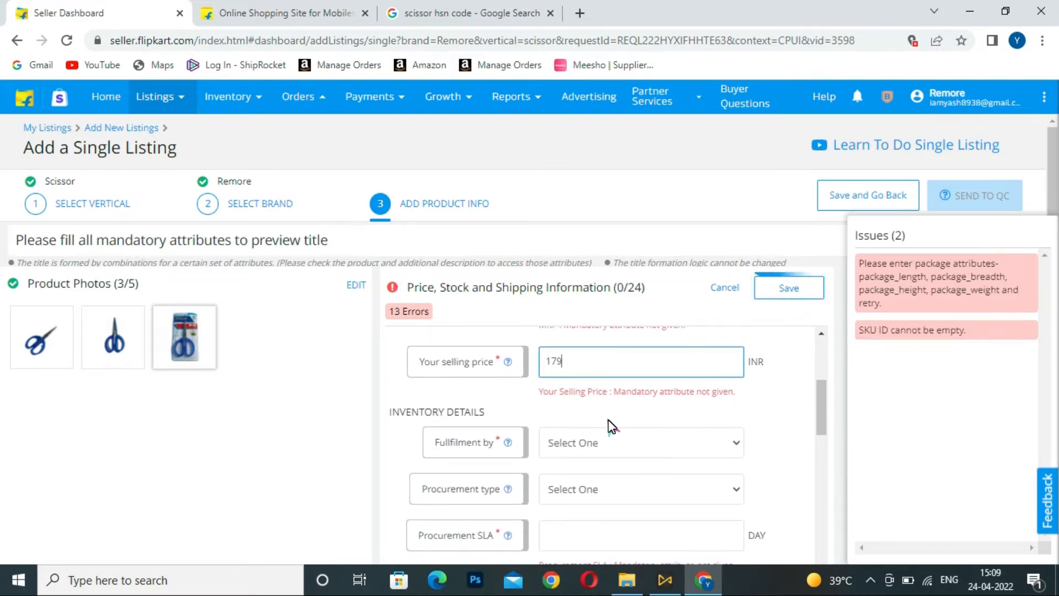
pyautogui.click(622, 454)
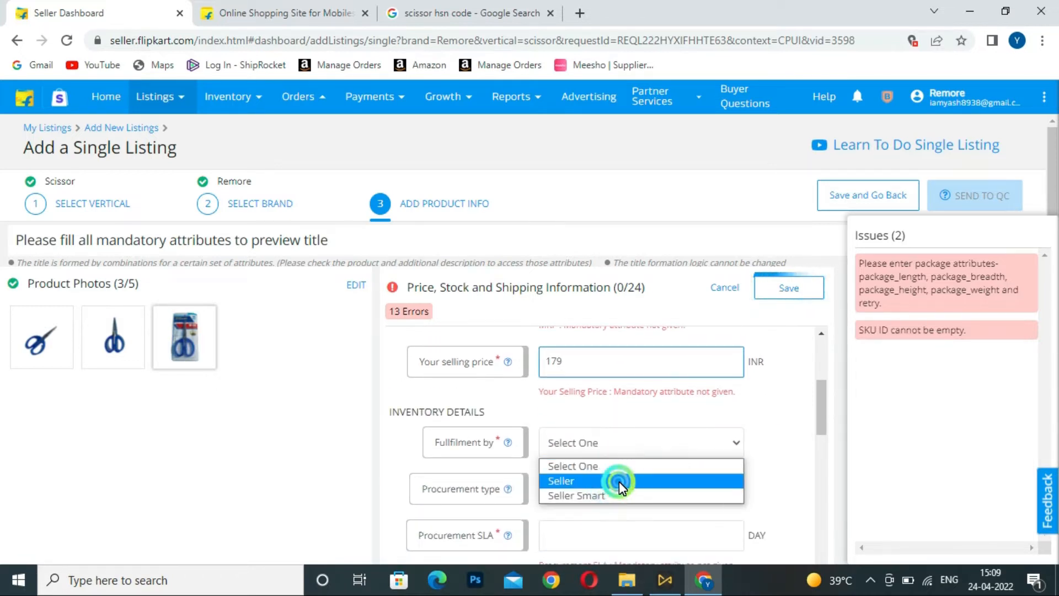
pyautogui.click(619, 480)
pyautogui.scroll(-1, 612, 402)
pyautogui.click(627, 418)
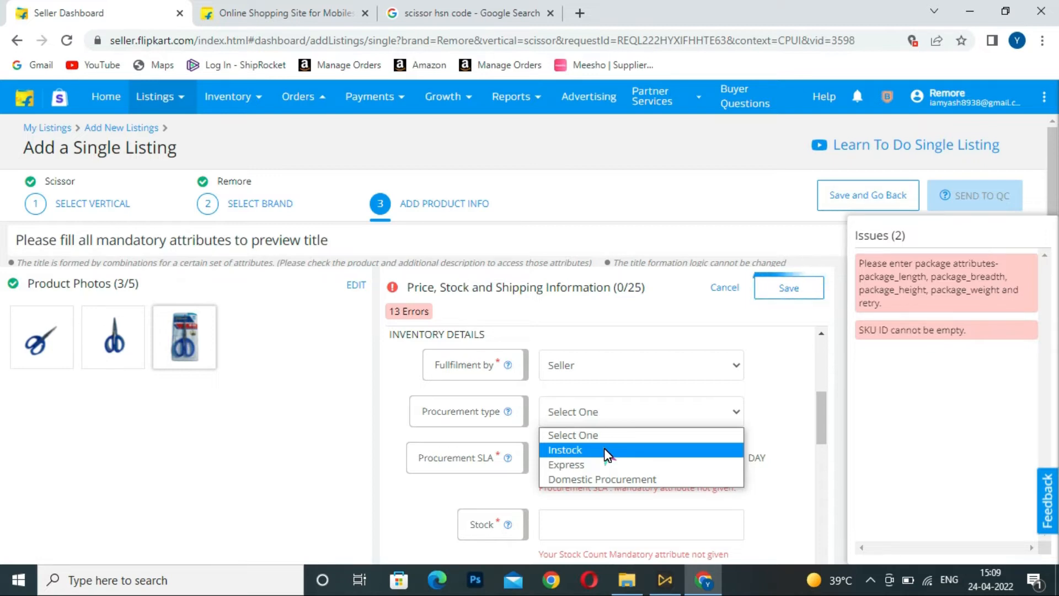
pyautogui.click(604, 449)
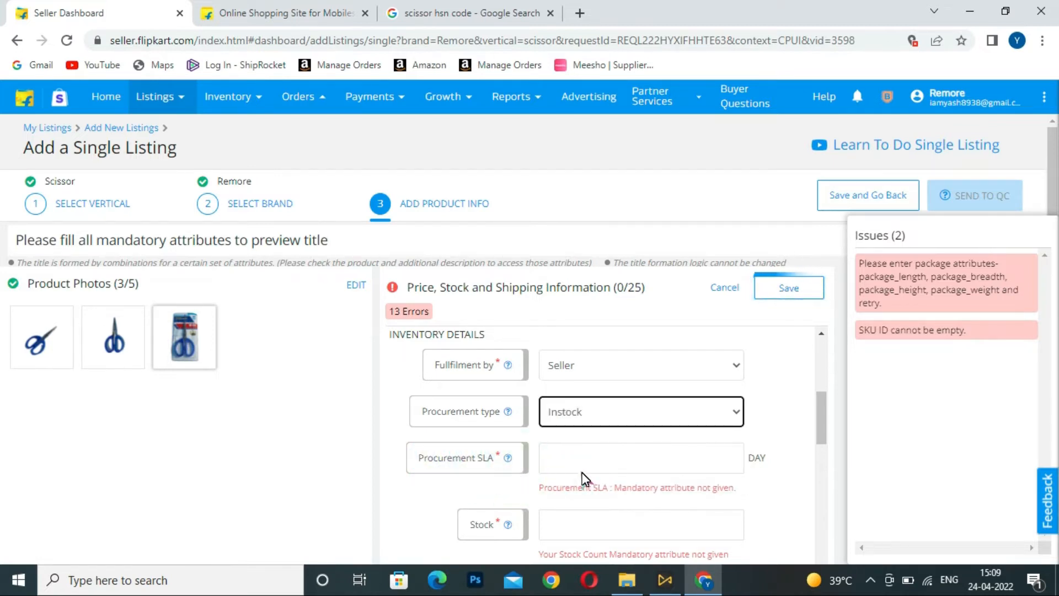
# Step: Try the Express procurement type and set it back to Instock
pyautogui.click(593, 460)
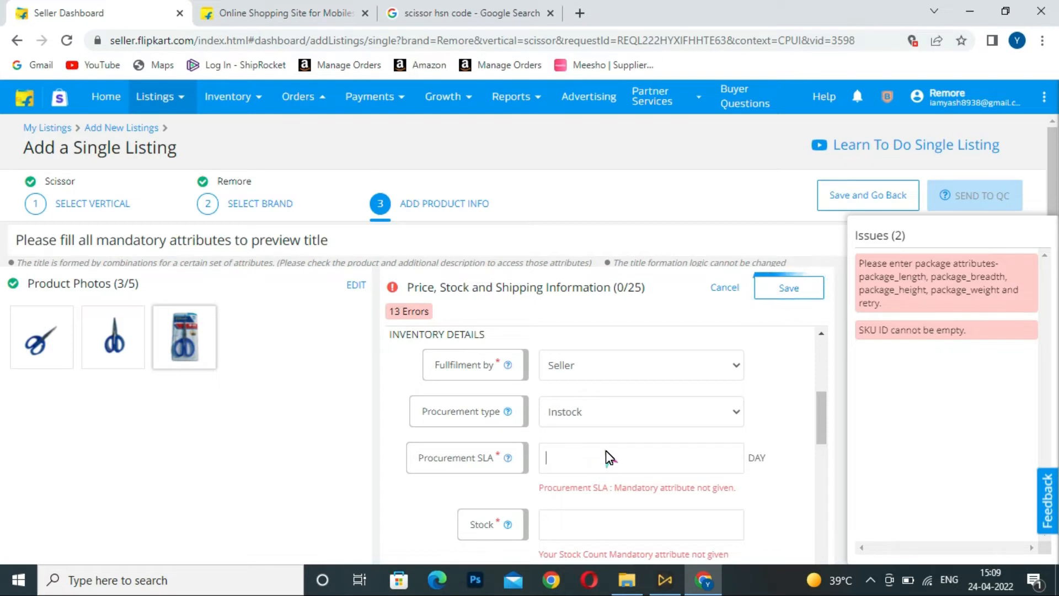
pyautogui.click(654, 415)
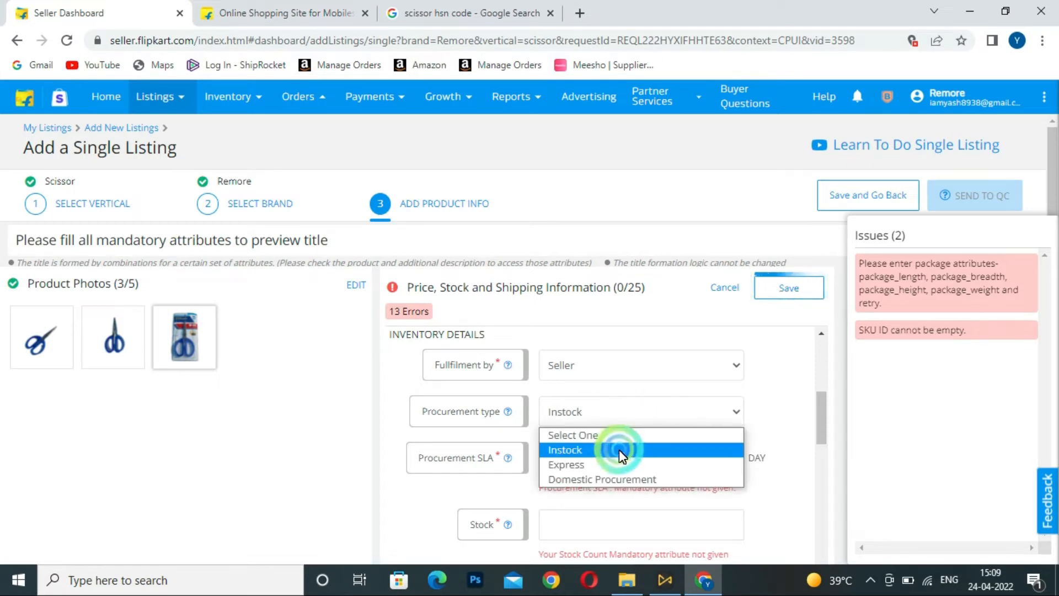
pyautogui.click(614, 463)
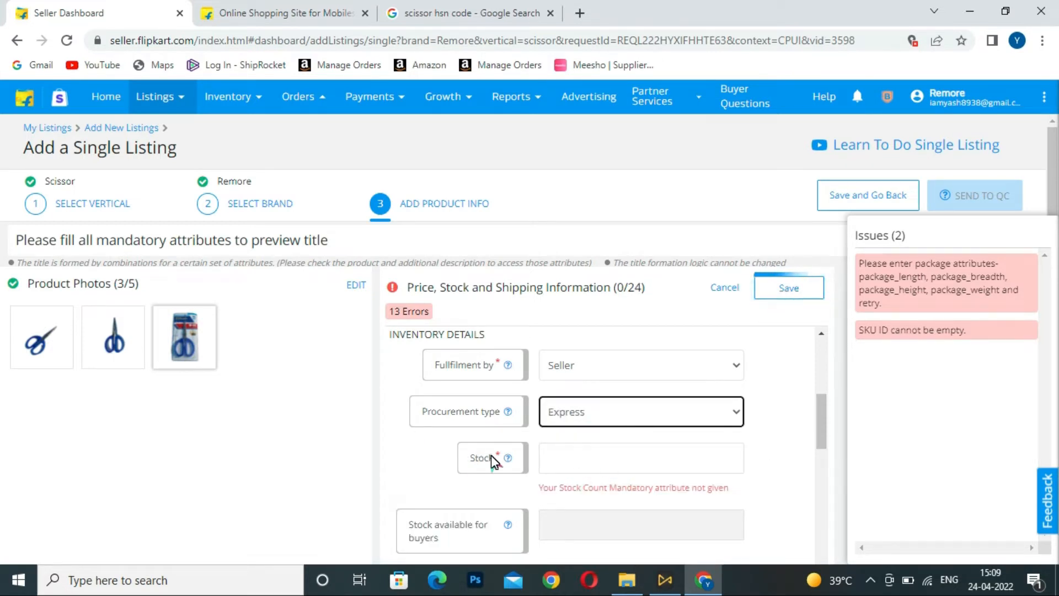
pyautogui.click(650, 421)
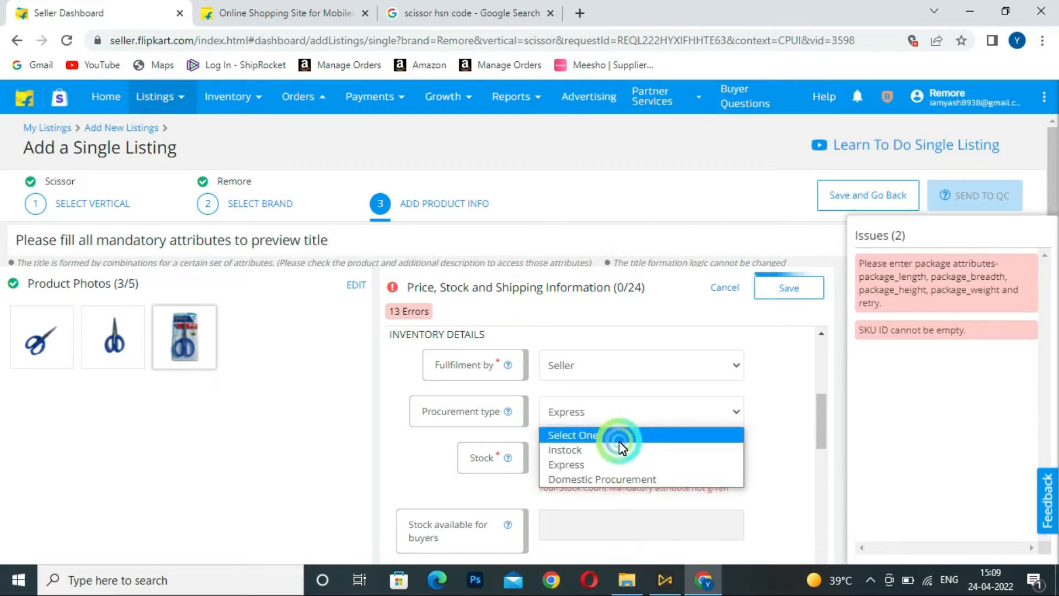
pyautogui.click(624, 448)
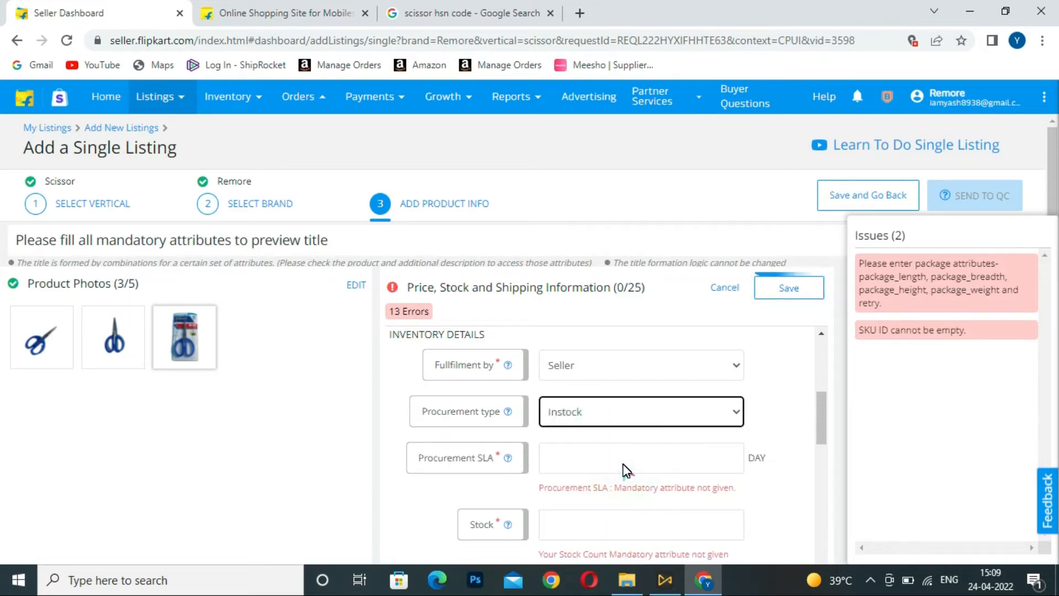
# Step: Set the procurement SLA to 5 days in the inventory details
pyautogui.click(623, 463)
pyautogui.write('5')
pyautogui.scroll(-3, 623, 463)
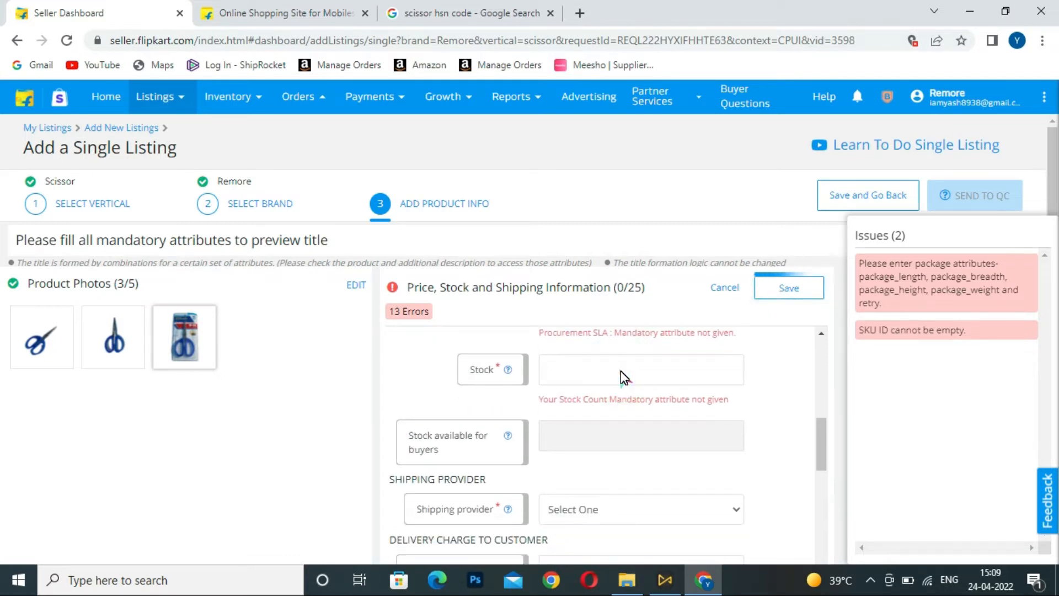
# Step: Set the stock to 20 and choose Flipkart as the shipping provider
pyautogui.write('20')
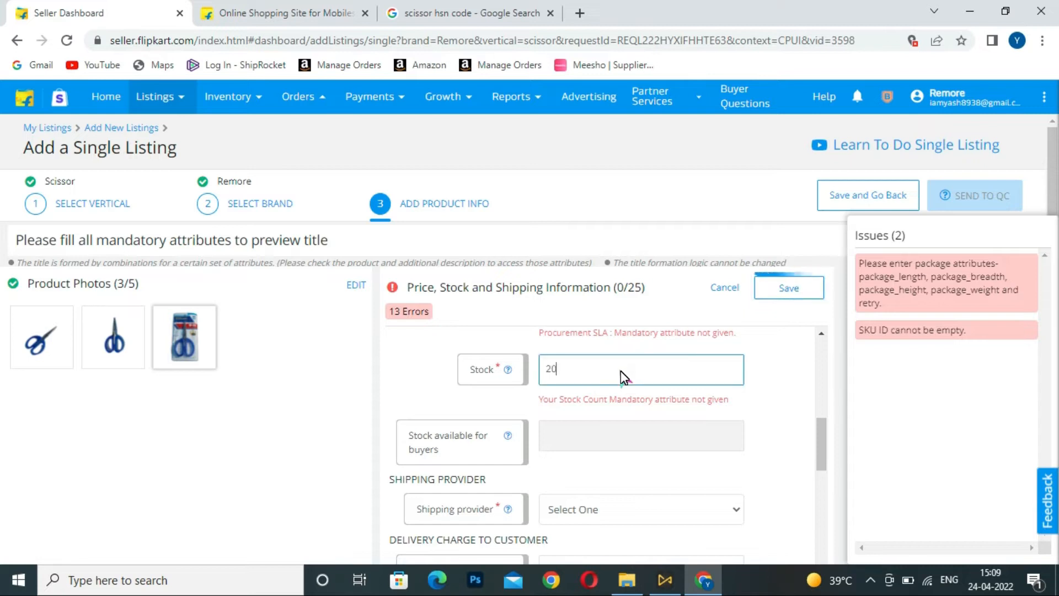
pyautogui.scroll(-1, 432, 386)
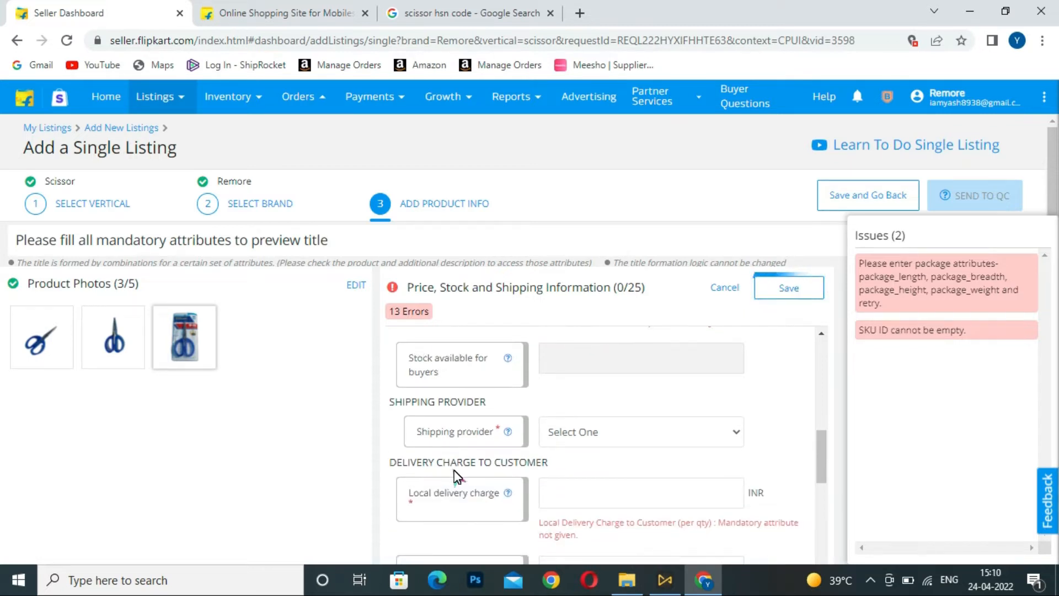
pyautogui.click(573, 432)
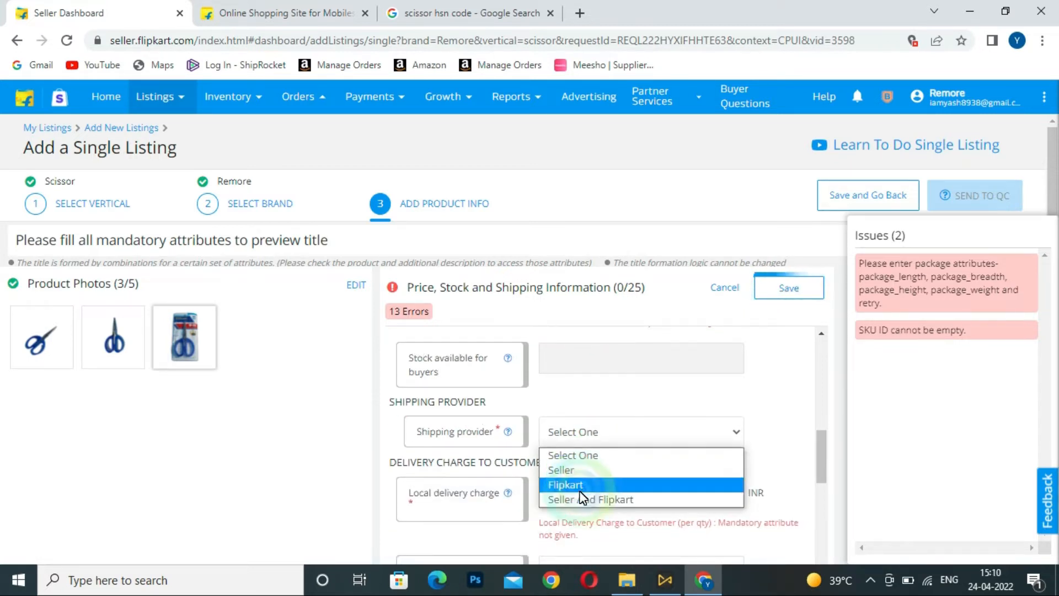
pyautogui.click(582, 487)
# Step: Set the local, zonal and national delivery charges to the customer to 0 INR each
pyautogui.scroll(-1, 633, 400)
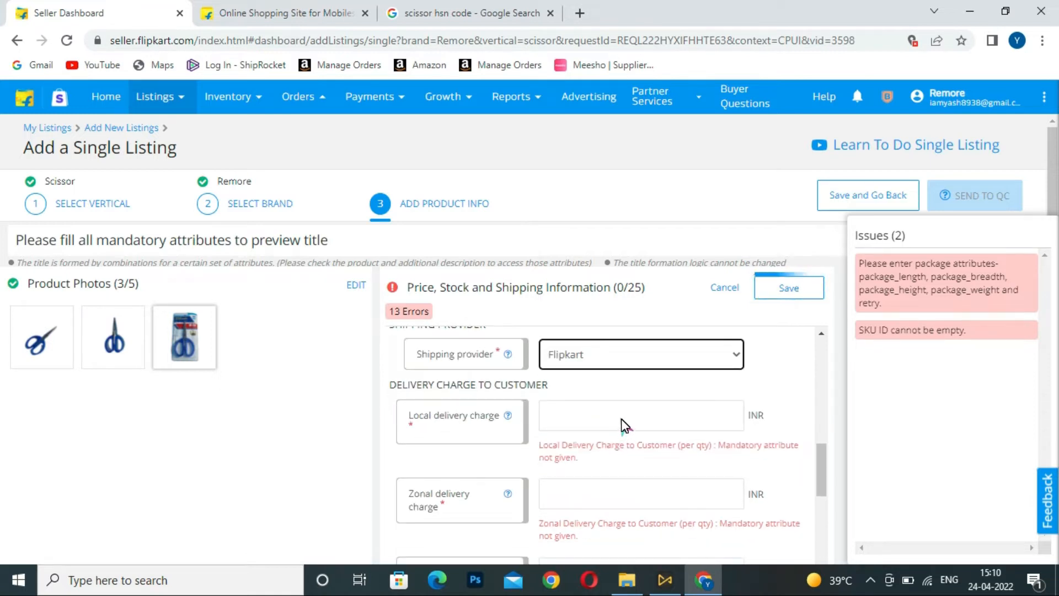
pyautogui.scroll(-1, 484, 504)
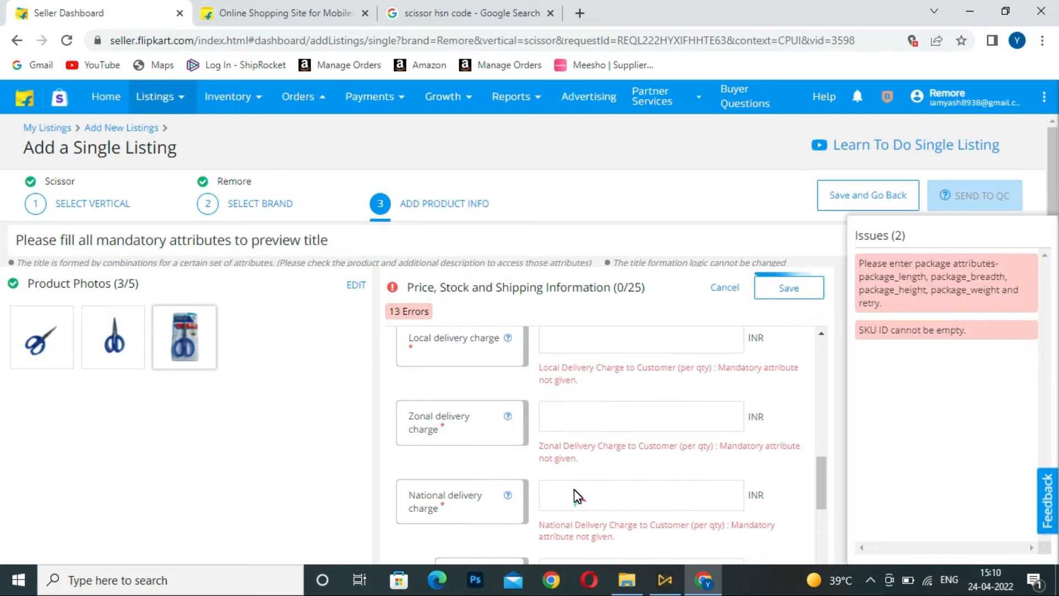
pyautogui.scroll(1, 609, 466)
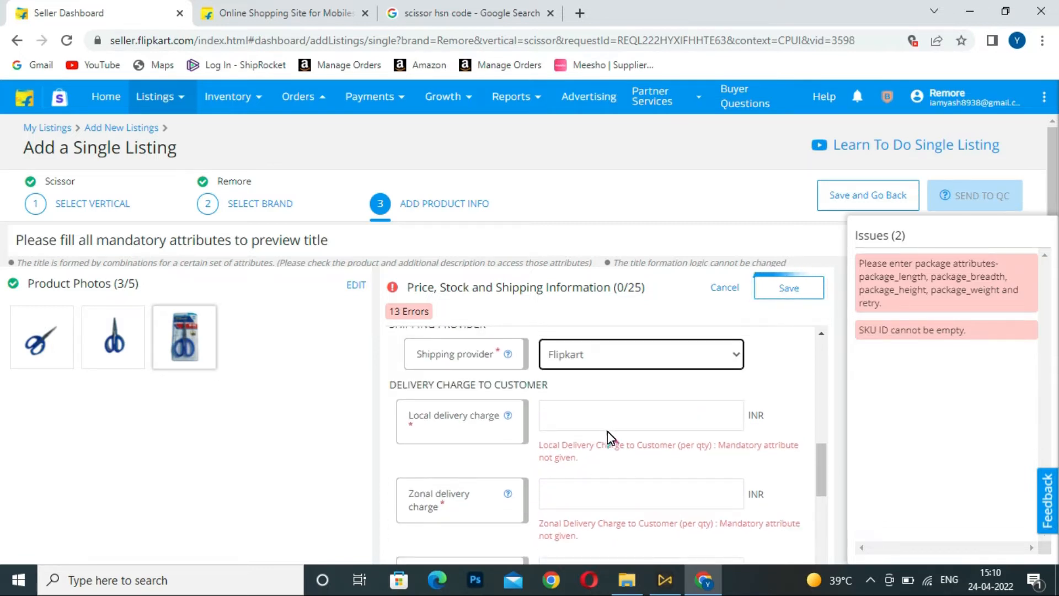
pyautogui.click(632, 417)
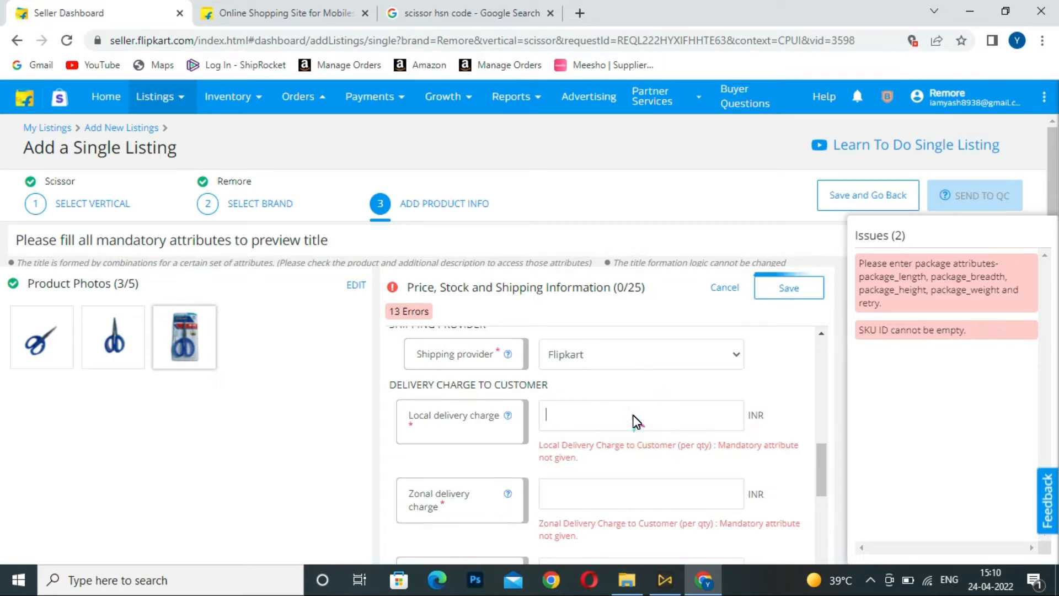
pyautogui.write('0')
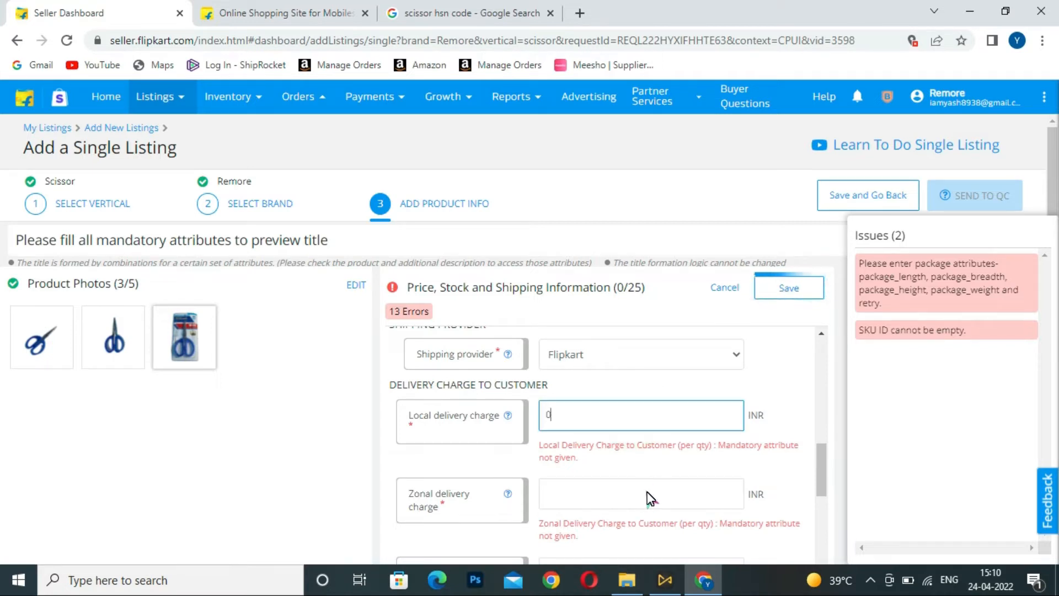
pyautogui.click(662, 496)
pyautogui.write('0')
pyautogui.scroll(-3, 664, 491)
pyautogui.click(636, 417)
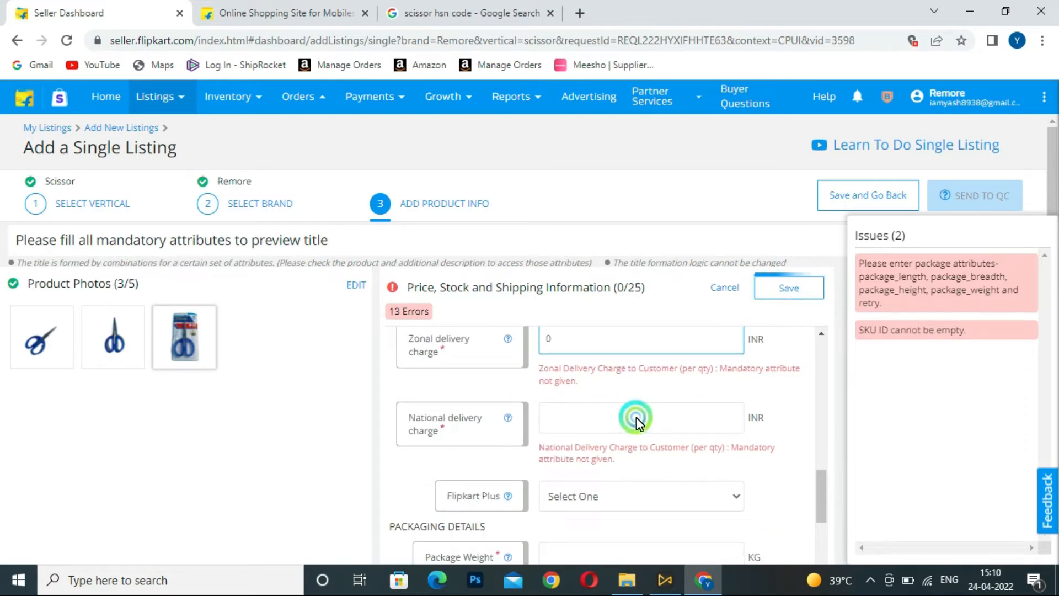
pyautogui.write('0')
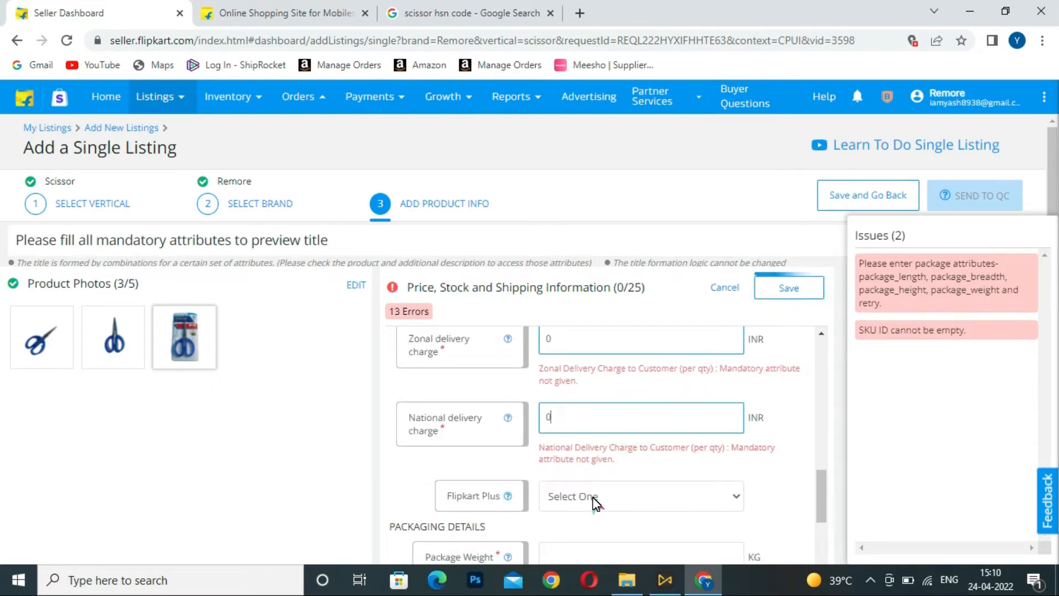
# Step: Set the Flipkart Plus option to Non Plus Listing
pyautogui.click(592, 496)
pyautogui.click(589, 503)
pyautogui.scroll(-2, 596, 468)
pyautogui.click(637, 416)
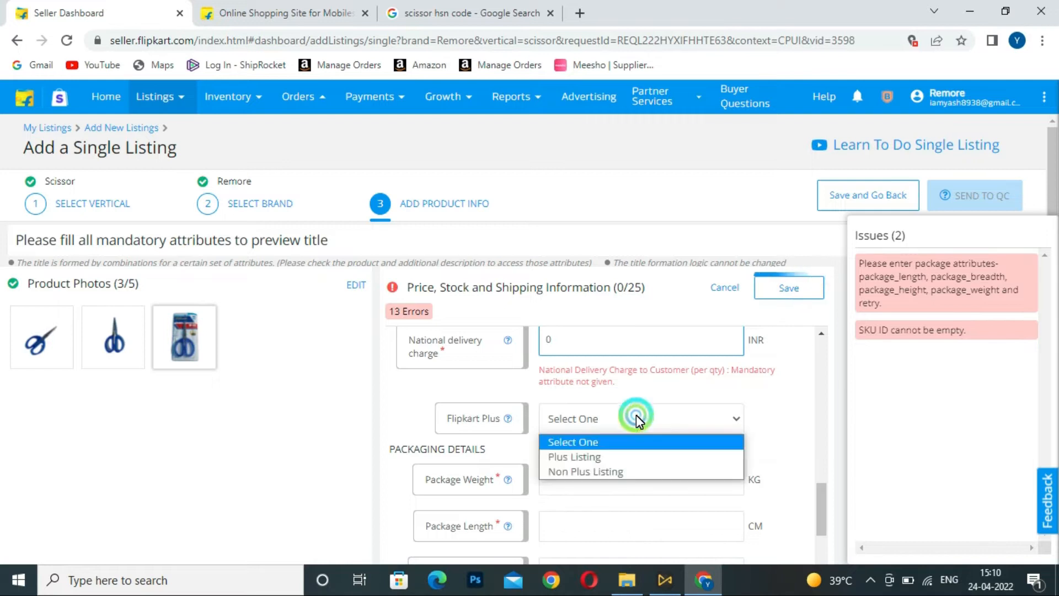
pyautogui.click(605, 470)
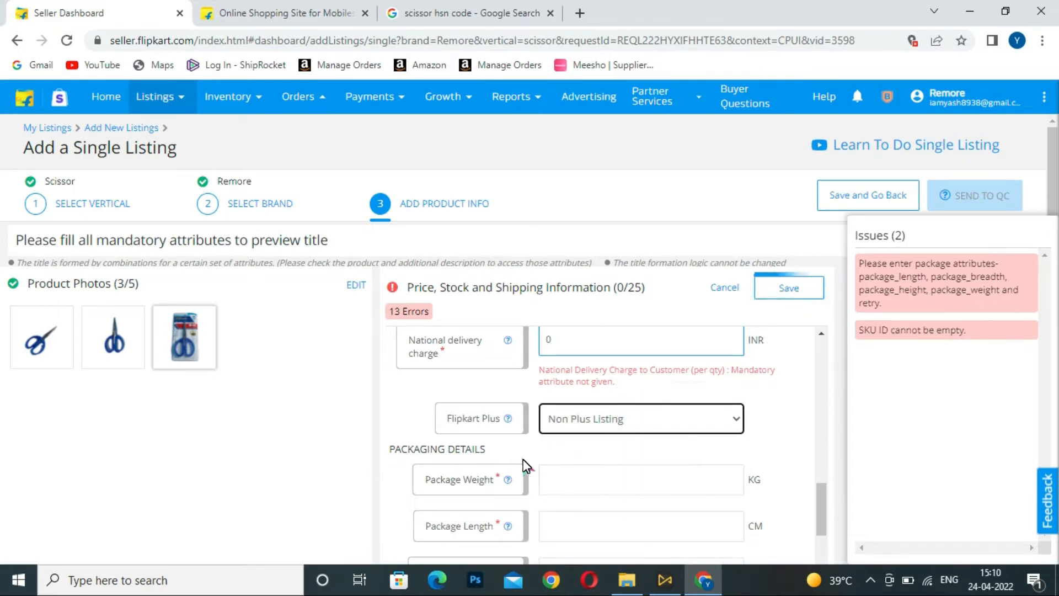
# Step: Enter the packaging details: weight 0.2 kg, length 15 cm, breadth 5 cm and height 12 cm
pyautogui.click(562, 474)
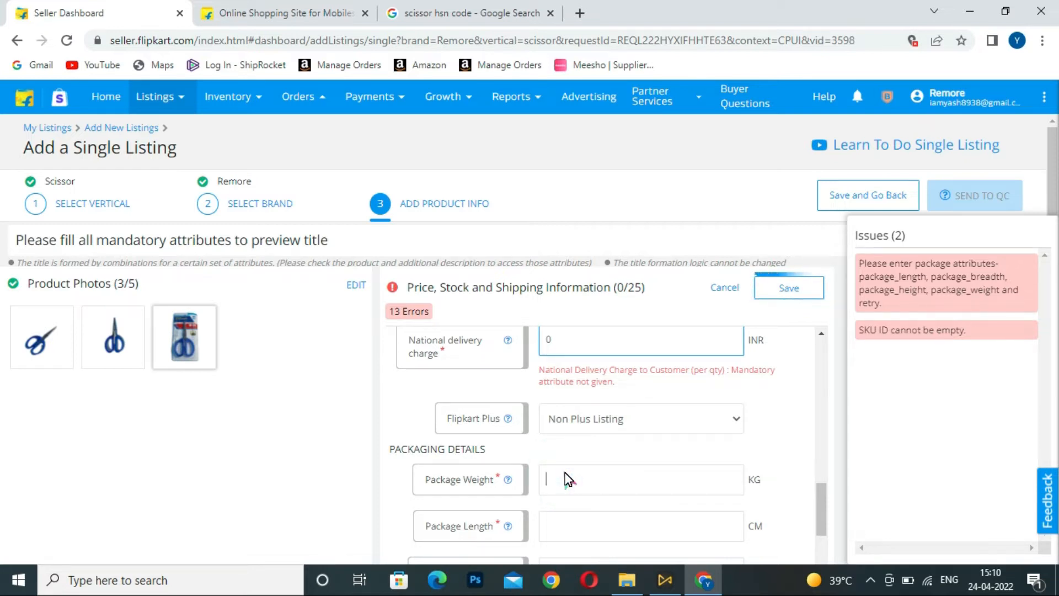
pyautogui.write('0.2')
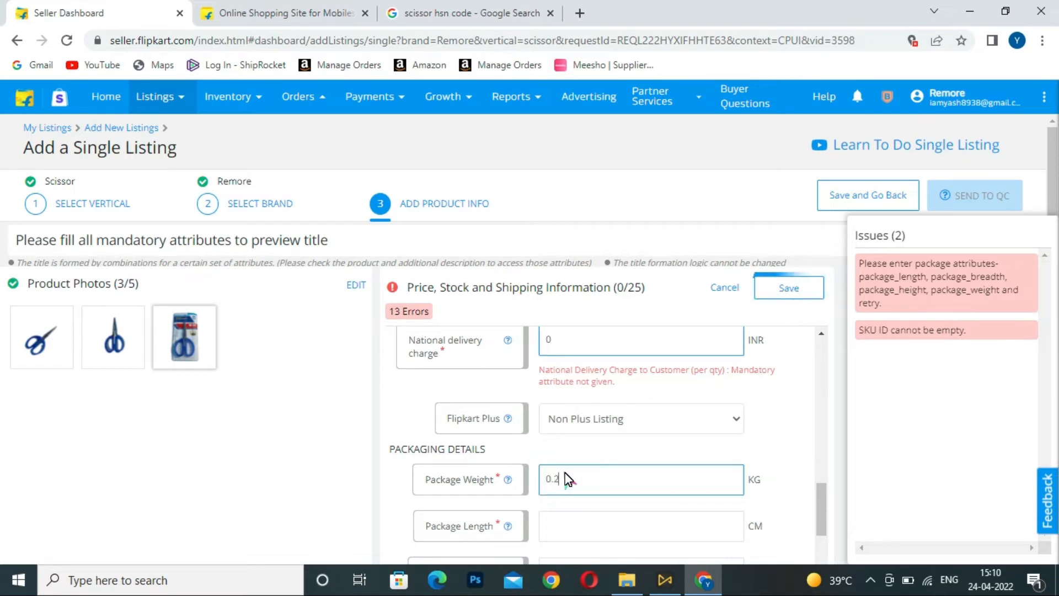
pyautogui.scroll(-2, 568, 479)
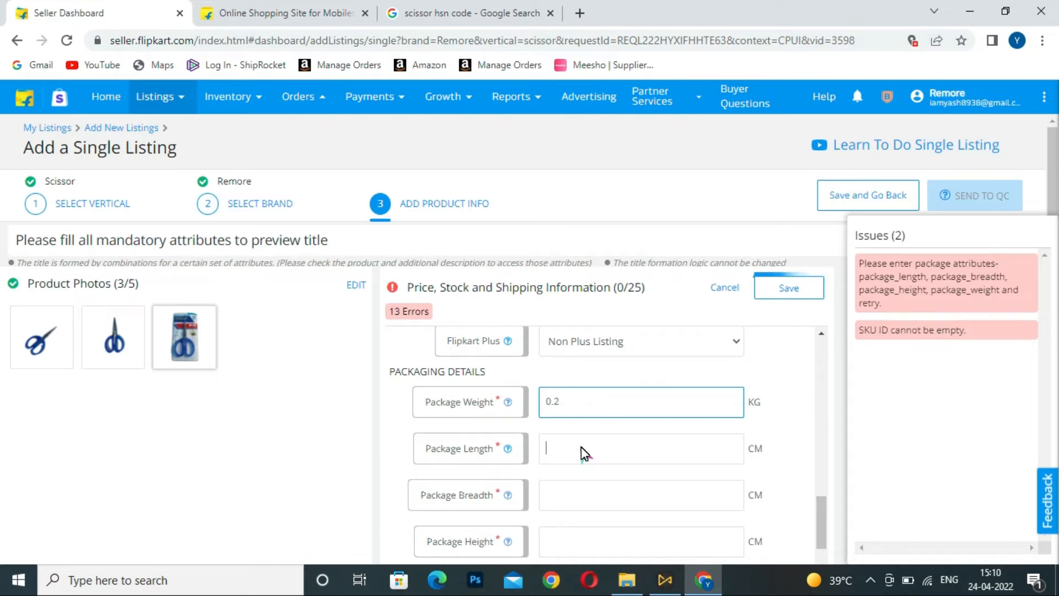
pyautogui.write('15')
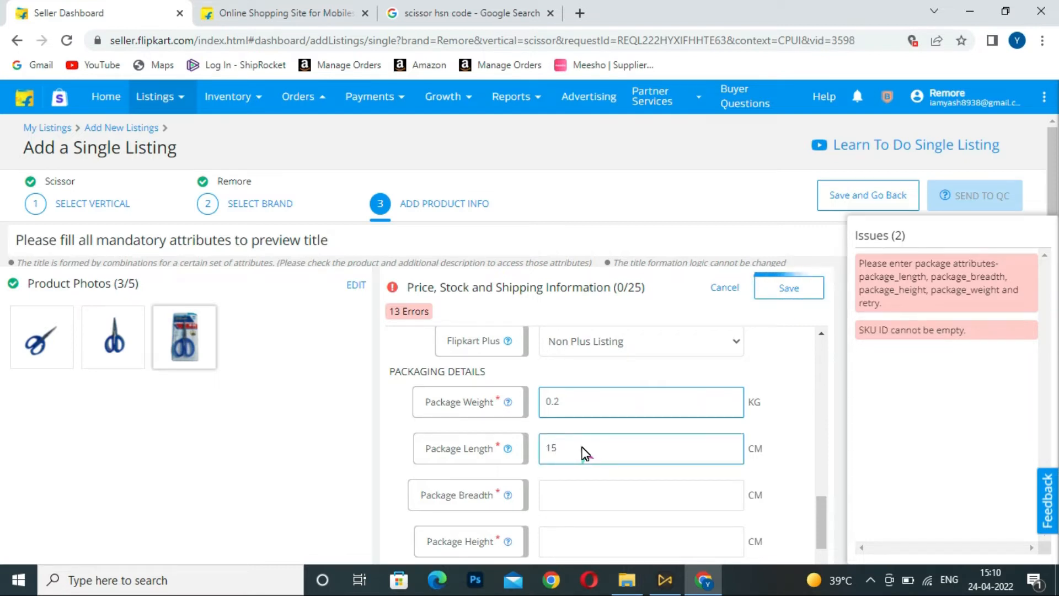
pyautogui.scroll(-1, 607, 447)
pyautogui.click(608, 426)
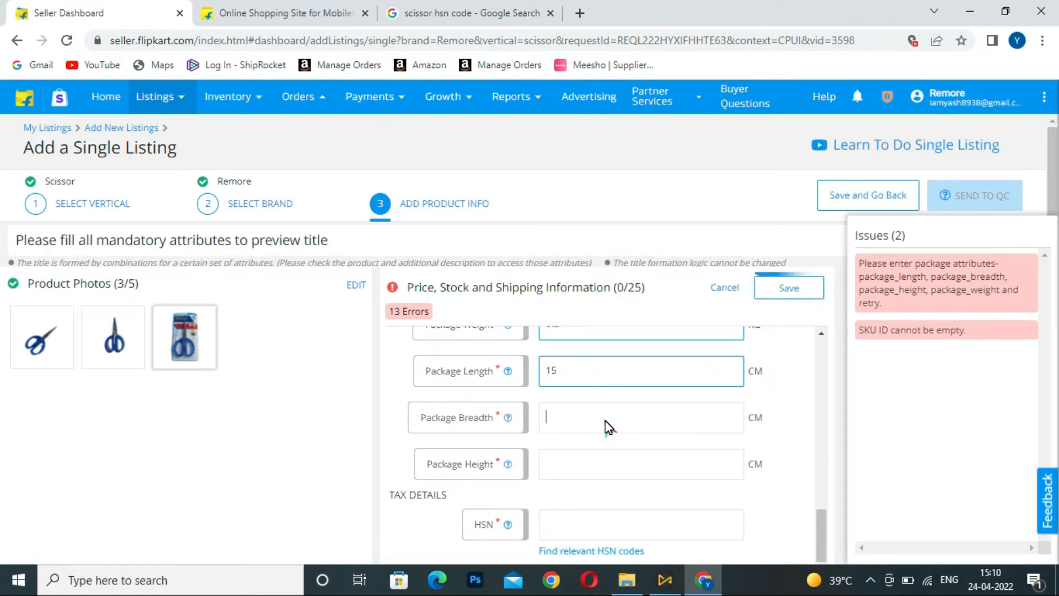
pyautogui.write('5')
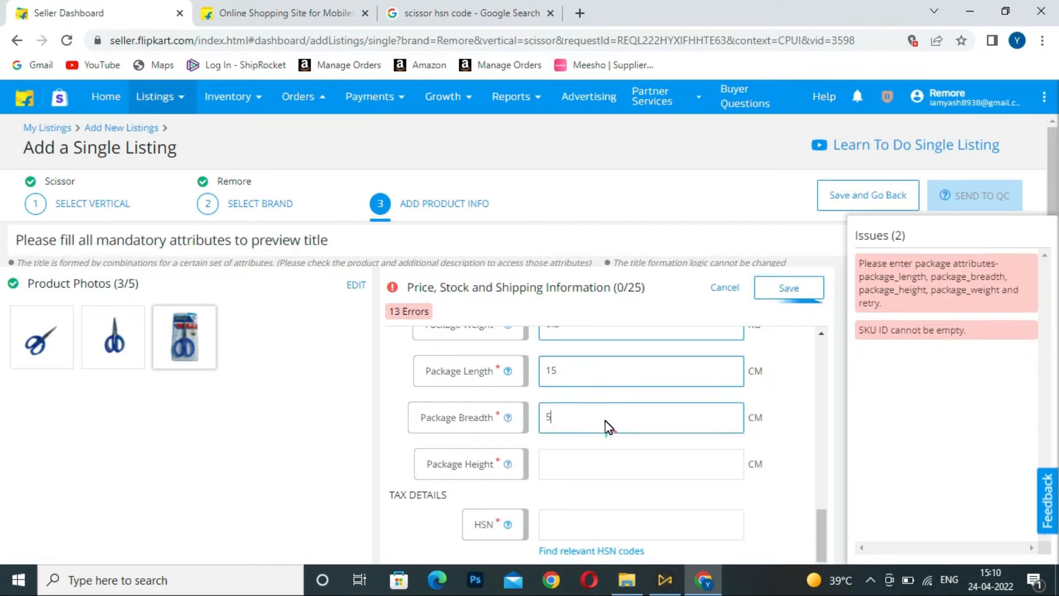
pyautogui.click(609, 462)
pyautogui.write('12')
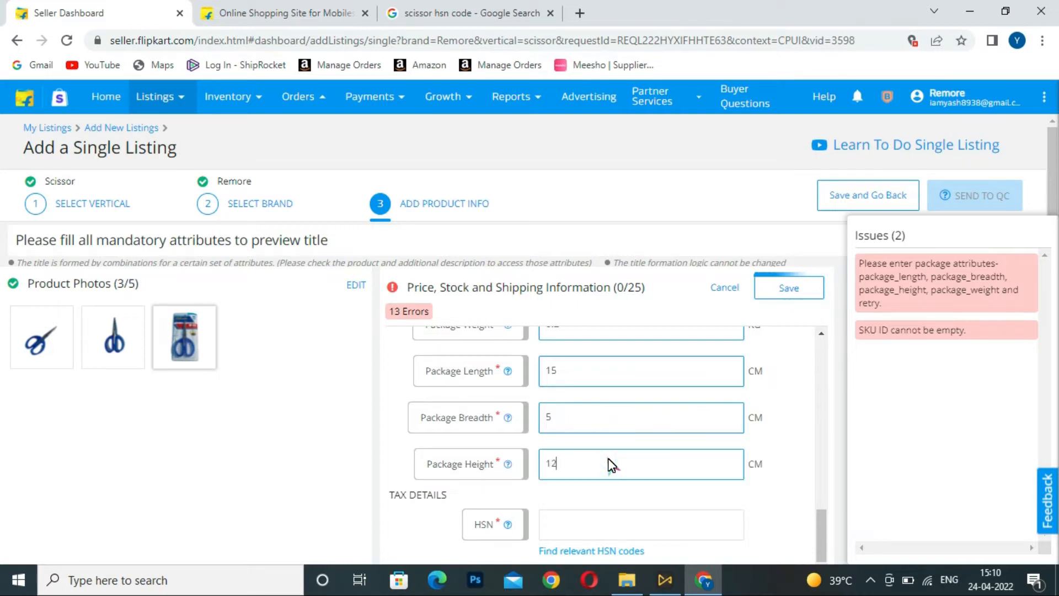
# Step: Switch to Google, search for "scissor hsn code" and copy the eight-digit code 82130000 from the results table
pyautogui.scroll(-1, 625, 457)
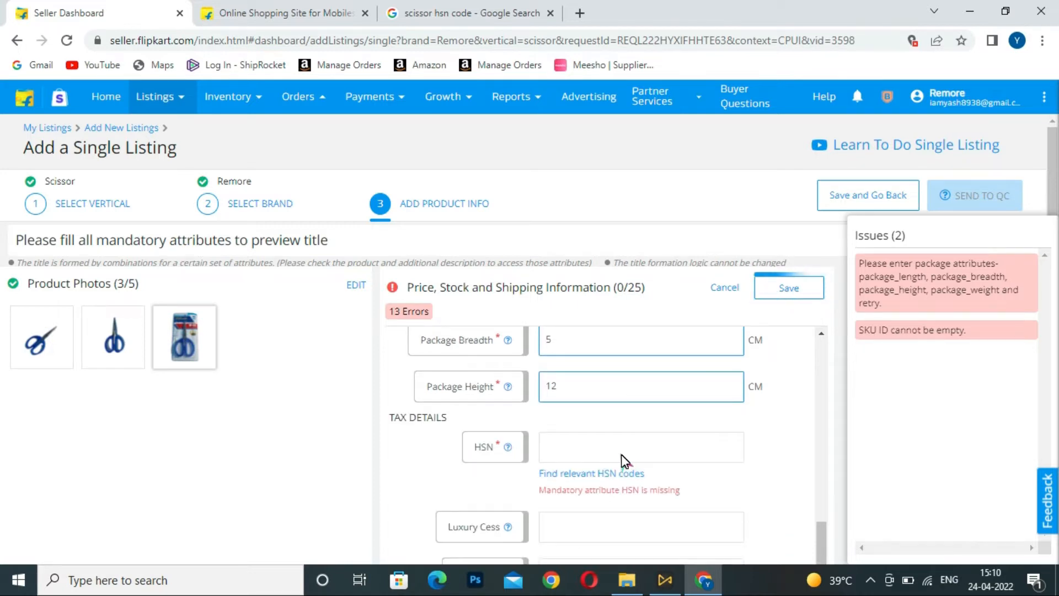
pyautogui.click(620, 450)
pyautogui.click(440, 107)
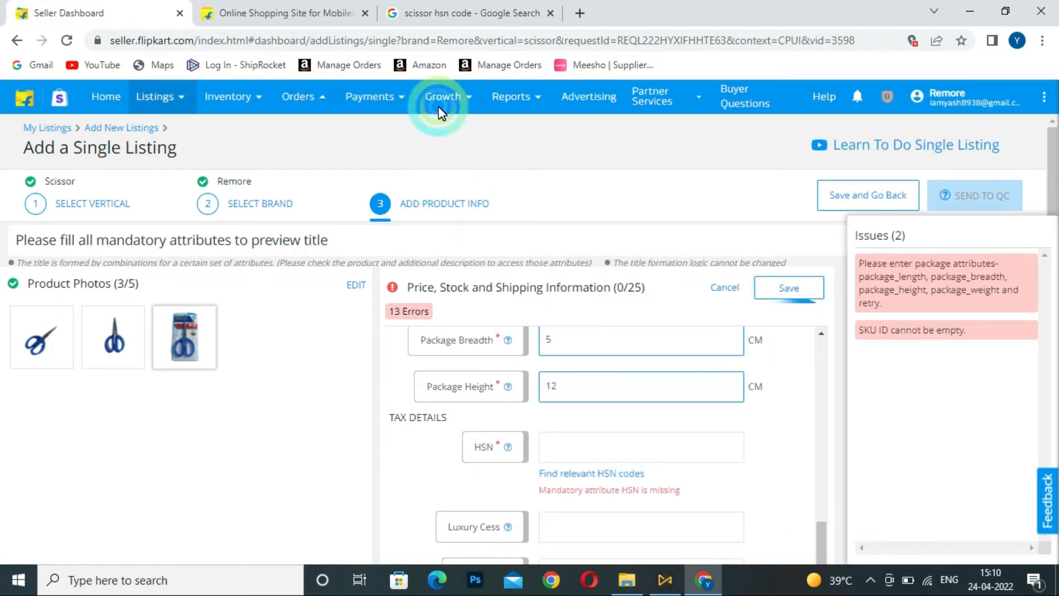
pyautogui.click(466, 13)
pyautogui.click(108, 104)
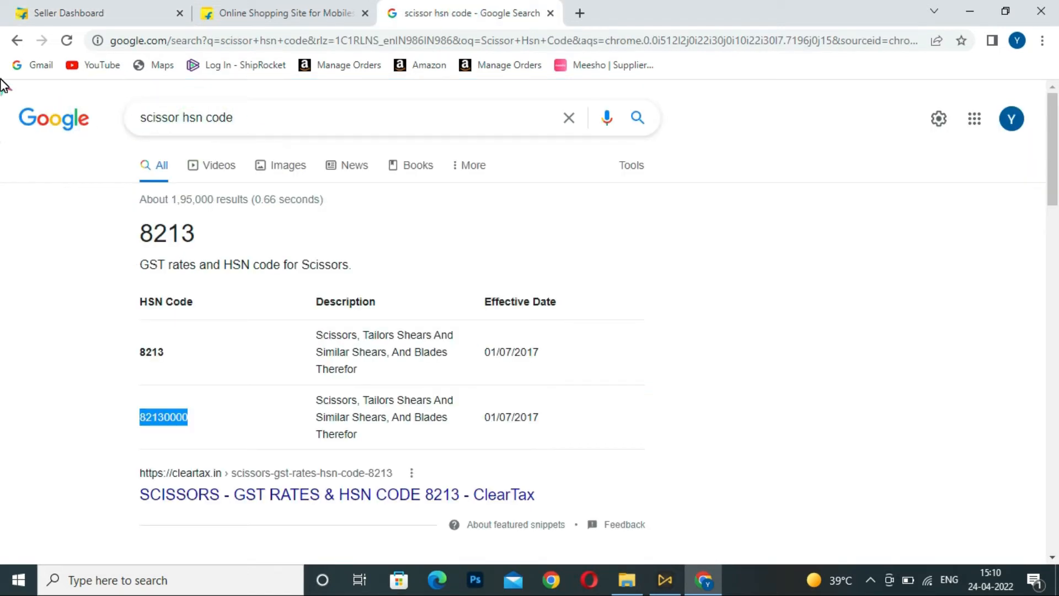
pyautogui.click(18, 42)
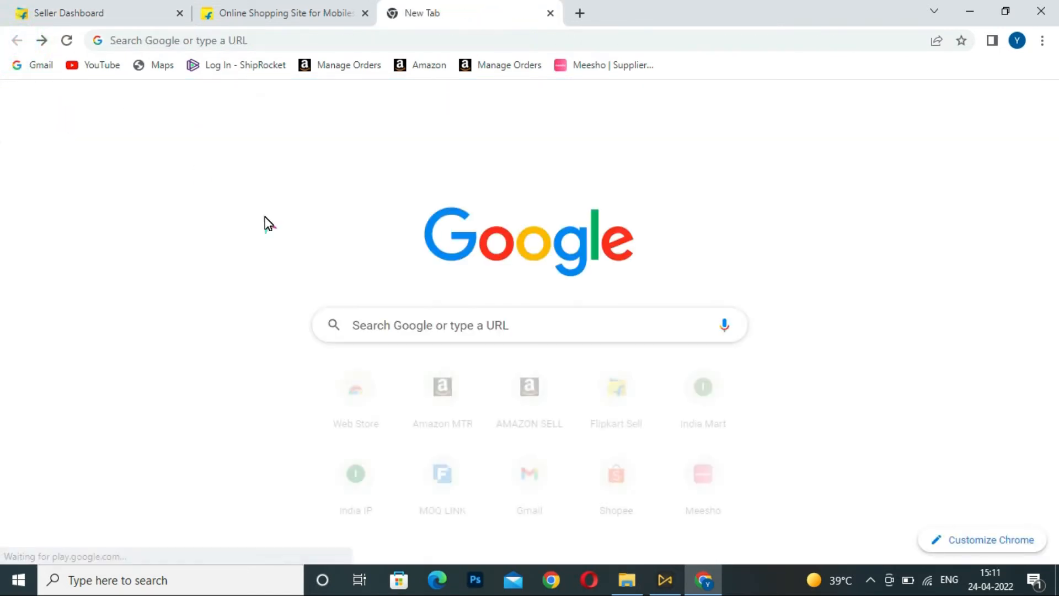
pyautogui.click(402, 322)
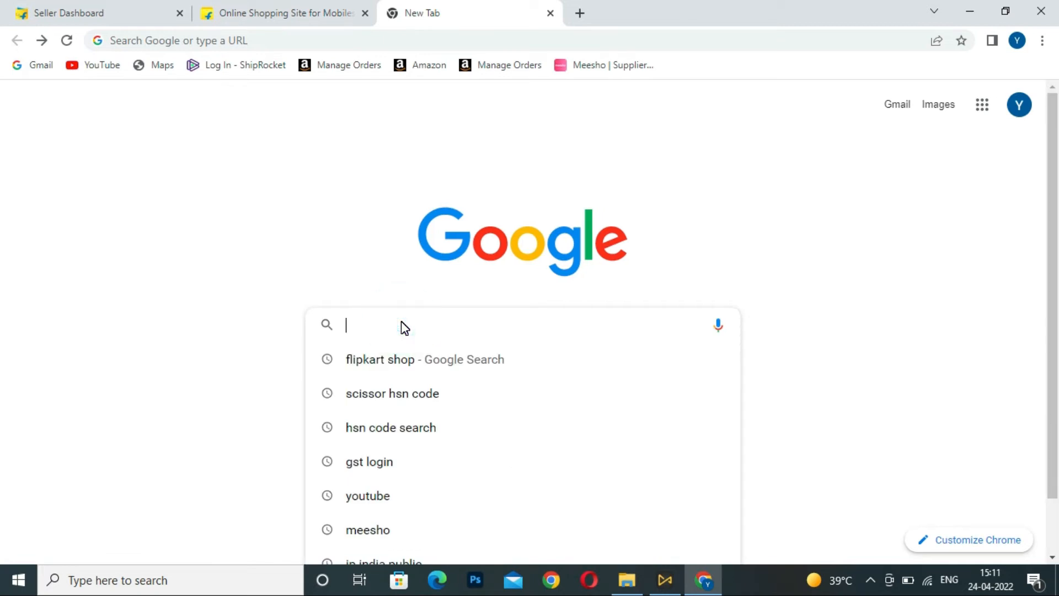
pyautogui.click(423, 395)
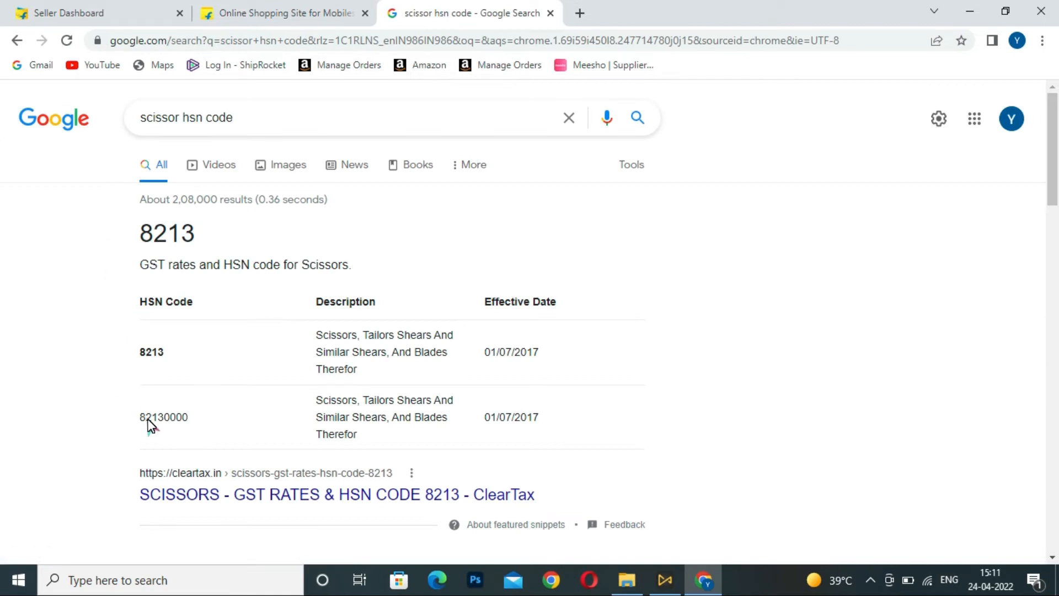
pyautogui.moveTo(139, 417); pyautogui.dragTo(195, 417)
pyautogui.hotkey('ctrl', 'c')
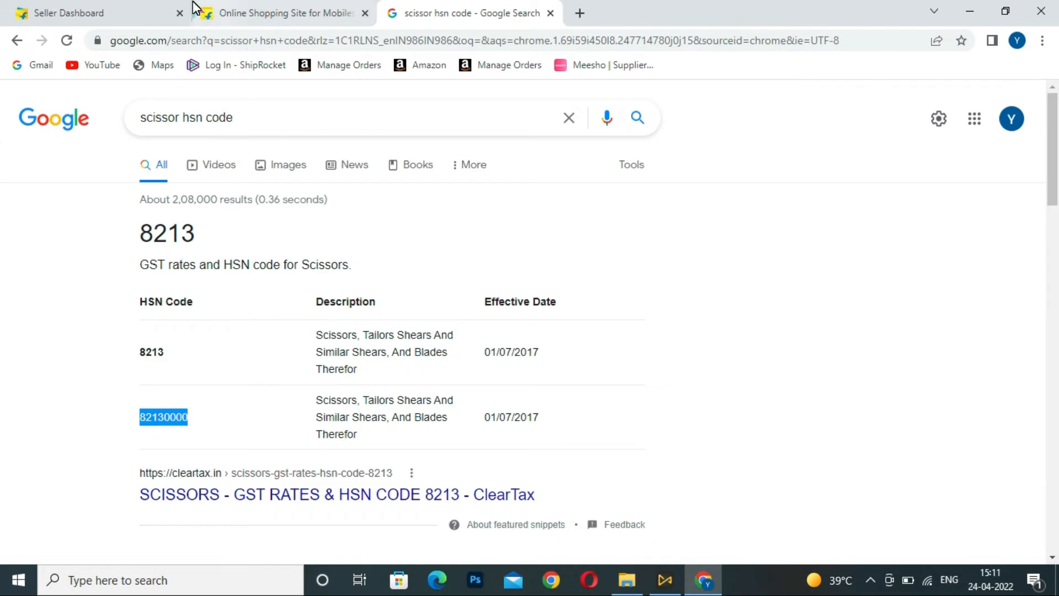
# Step: Return to the Flipkart seller listing and paste 82130000 as the HSN in the tax details
pyautogui.click(82, 13)
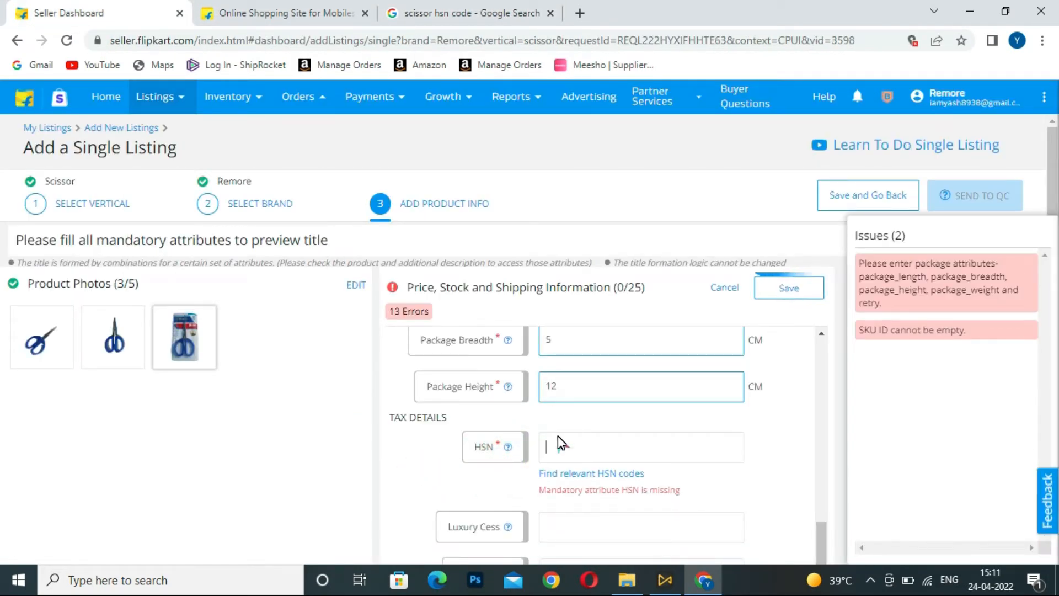
pyautogui.click(558, 435)
pyautogui.hotkey('ctrl', 'v')
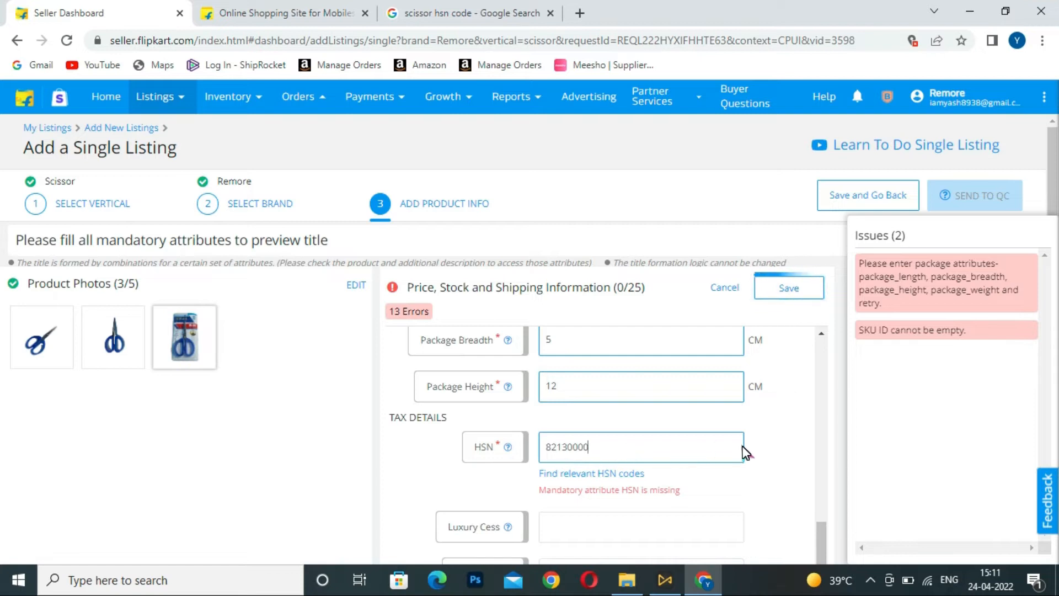
# Step: Set the tax code to GST_12 in the tax details
pyautogui.scroll(-2, 634, 458)
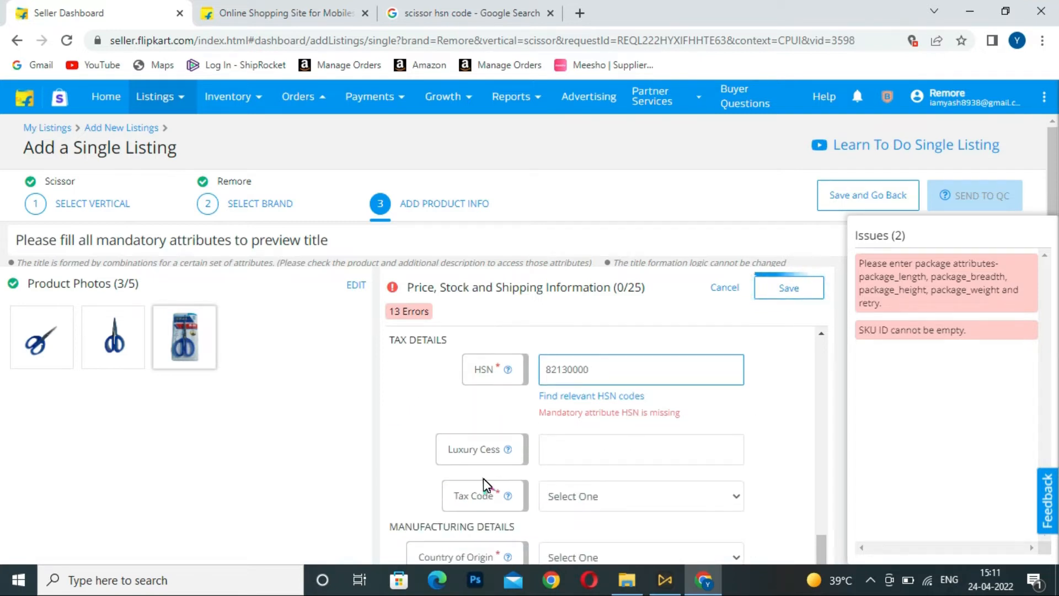
pyautogui.click(619, 498)
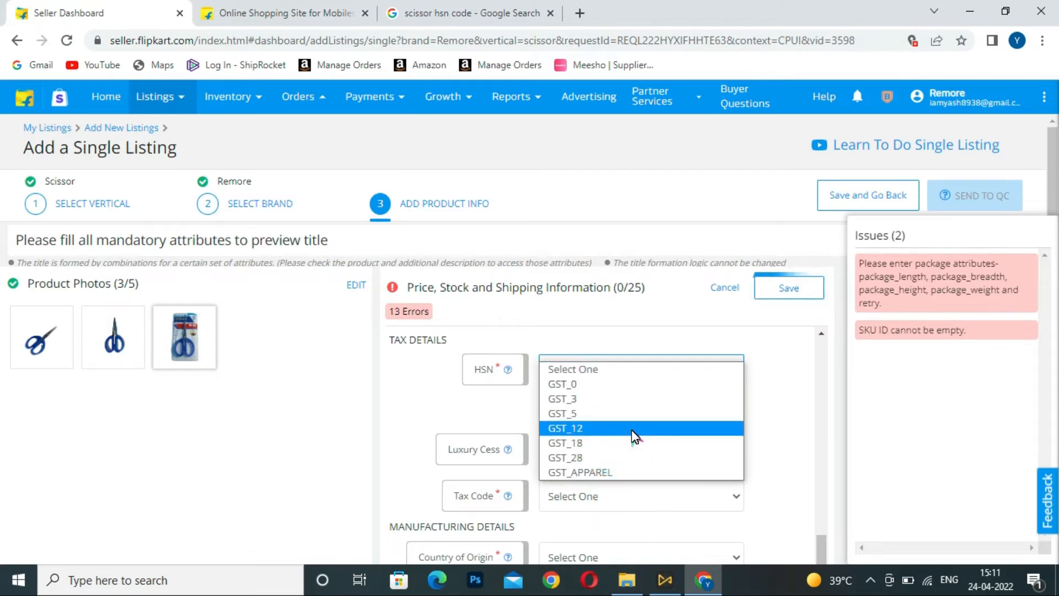
pyautogui.click(634, 428)
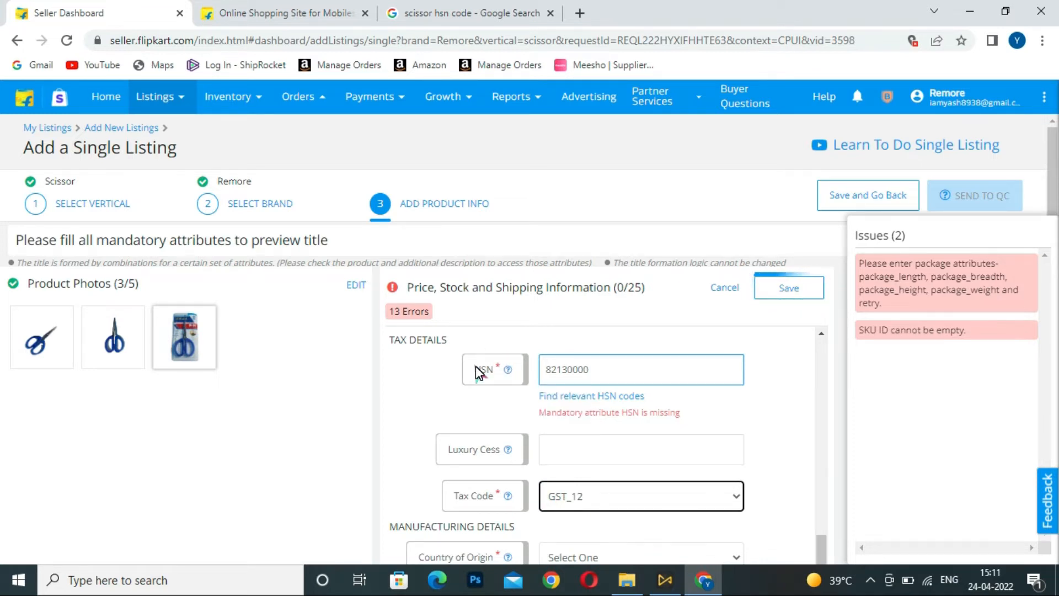
# Step: Set the country of origin to India in the manufacturing details
pyautogui.moveTo(503, 370)
pyautogui.scroll(-3, 619, 432)
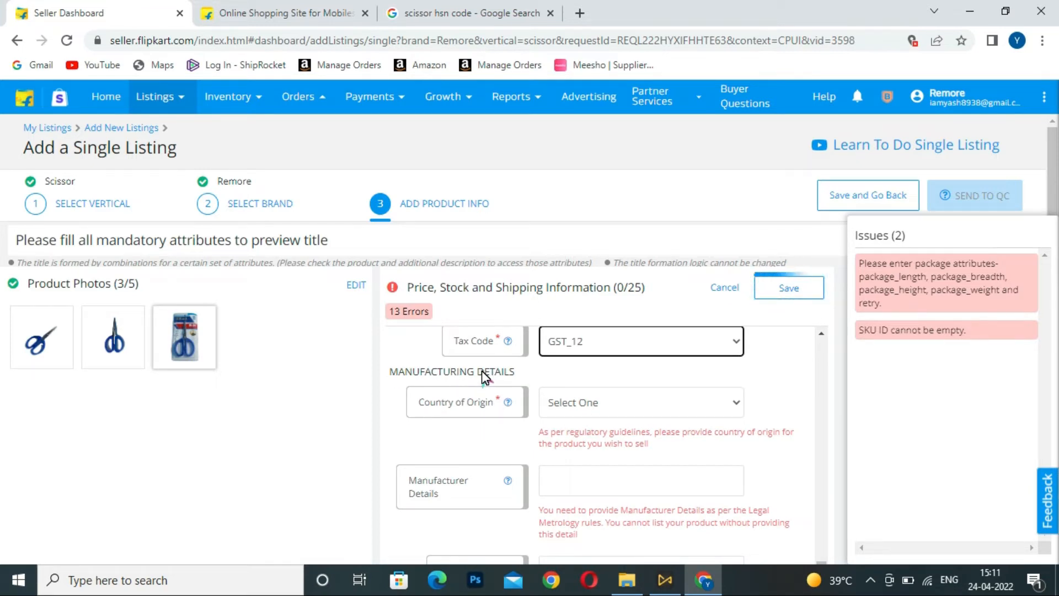
pyautogui.click(588, 399)
pyautogui.scroll(-3, 607, 298)
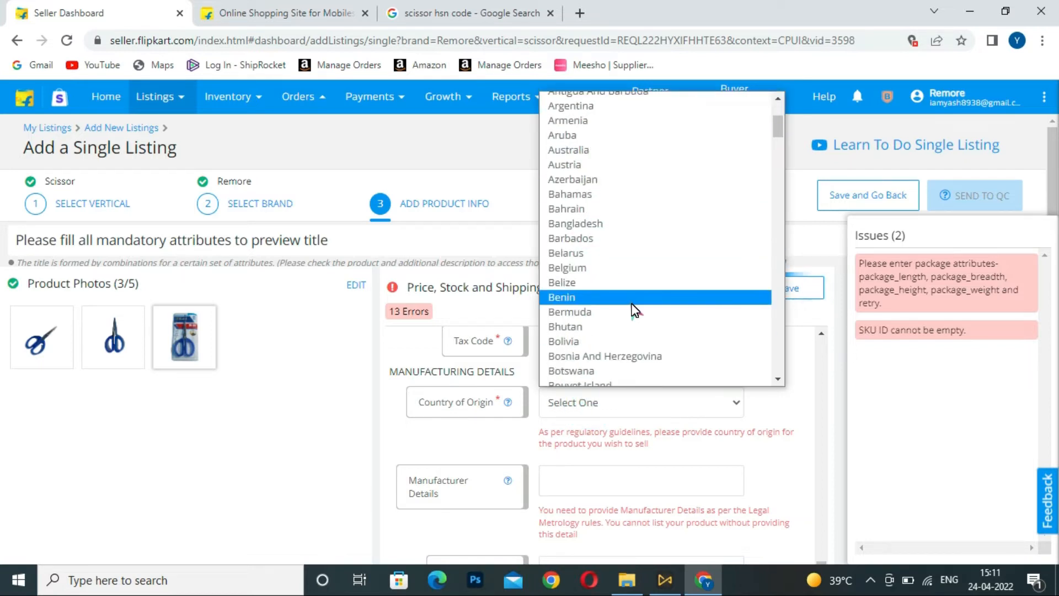
pyautogui.scroll(-10, 633, 310)
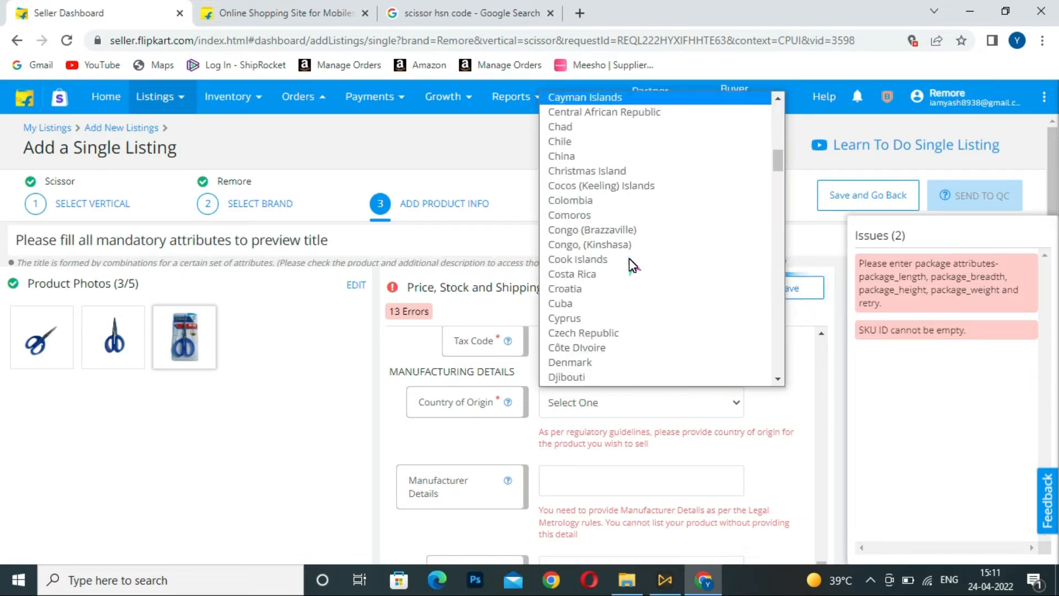
pyautogui.scroll(-10, 607, 223)
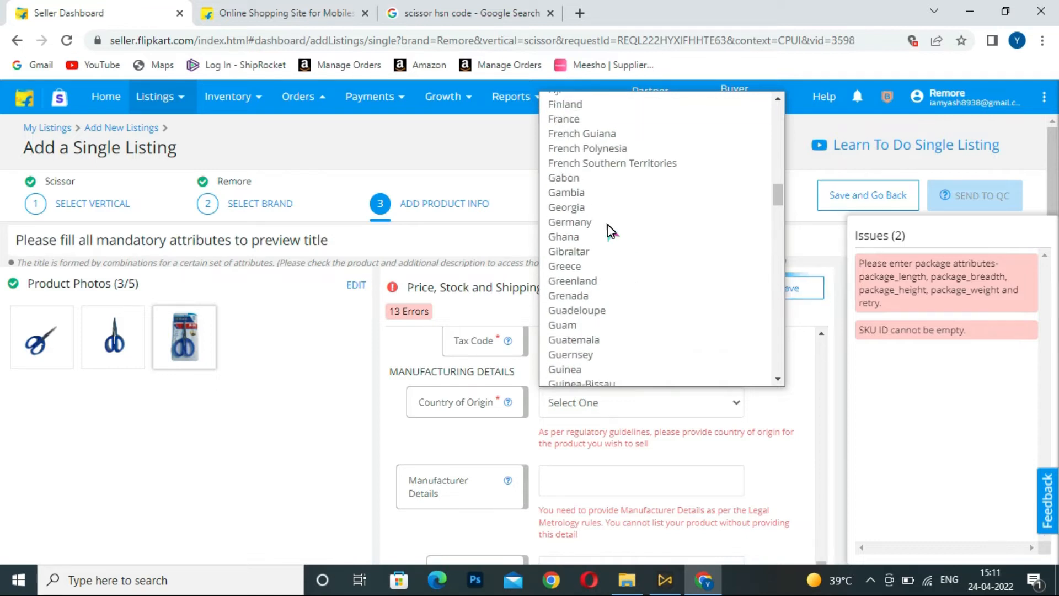
pyautogui.scroll(-10, 607, 224)
pyautogui.scroll(3, 608, 224)
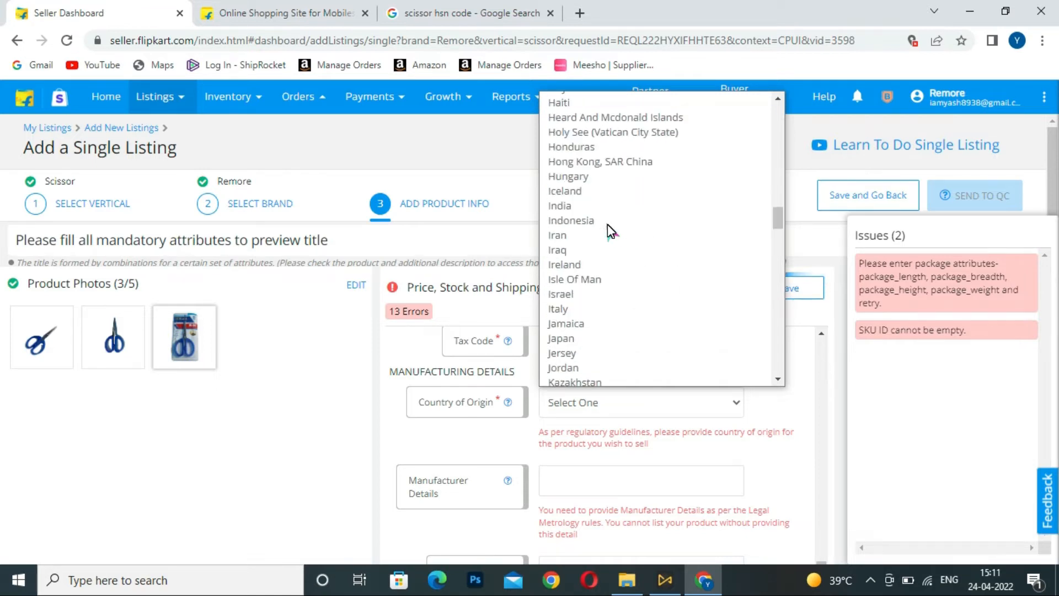
pyautogui.click(583, 206)
pyautogui.scroll(-1, 612, 447)
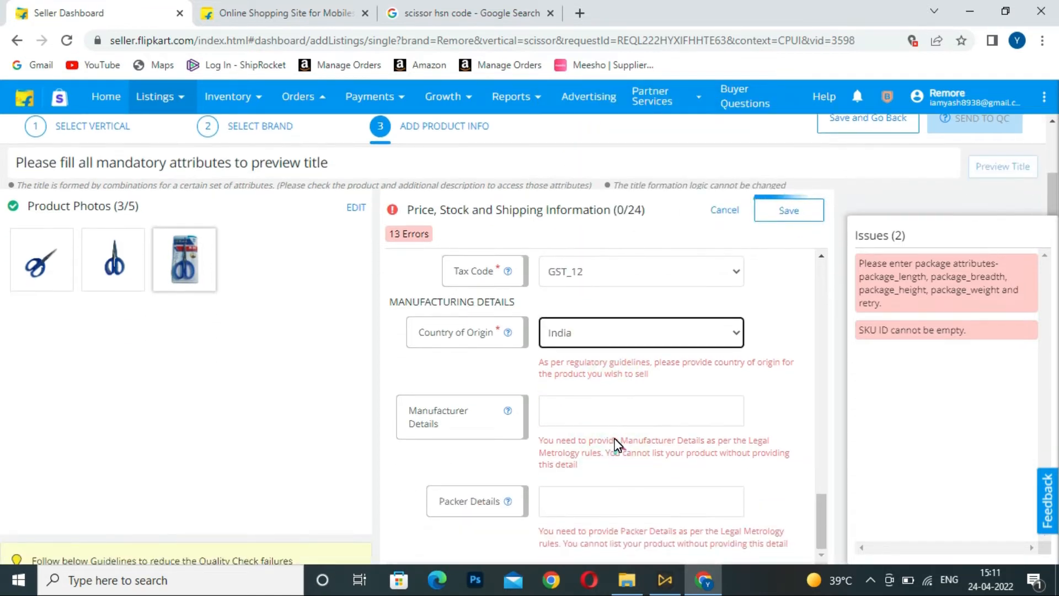
# Step: Enter "Willson Supplier" as the manufacturer details and "YK Supplier Company" as the packer details
pyautogui.click(627, 420)
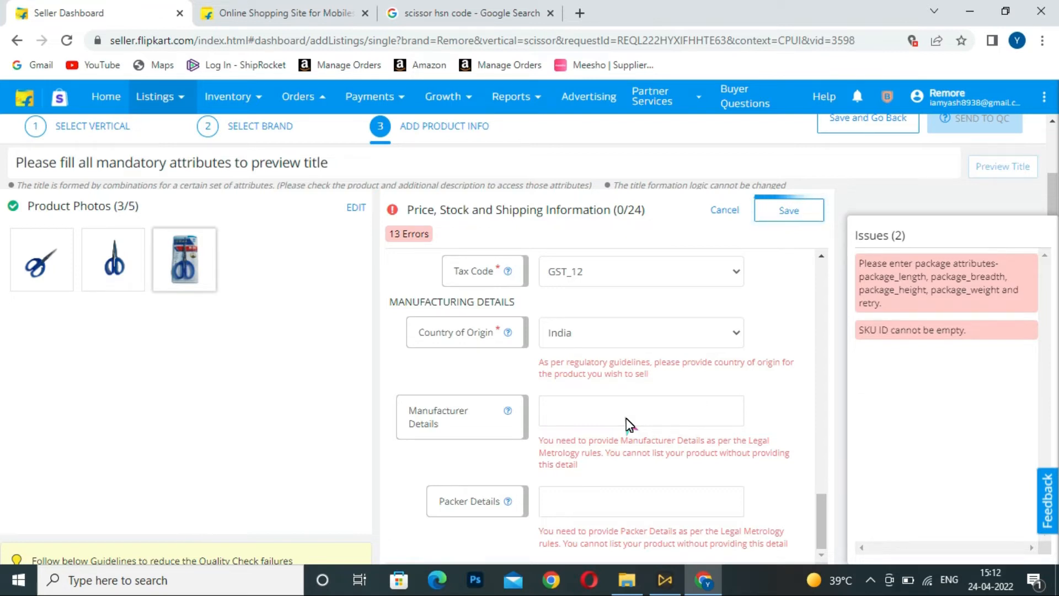
pyautogui.write('Will')
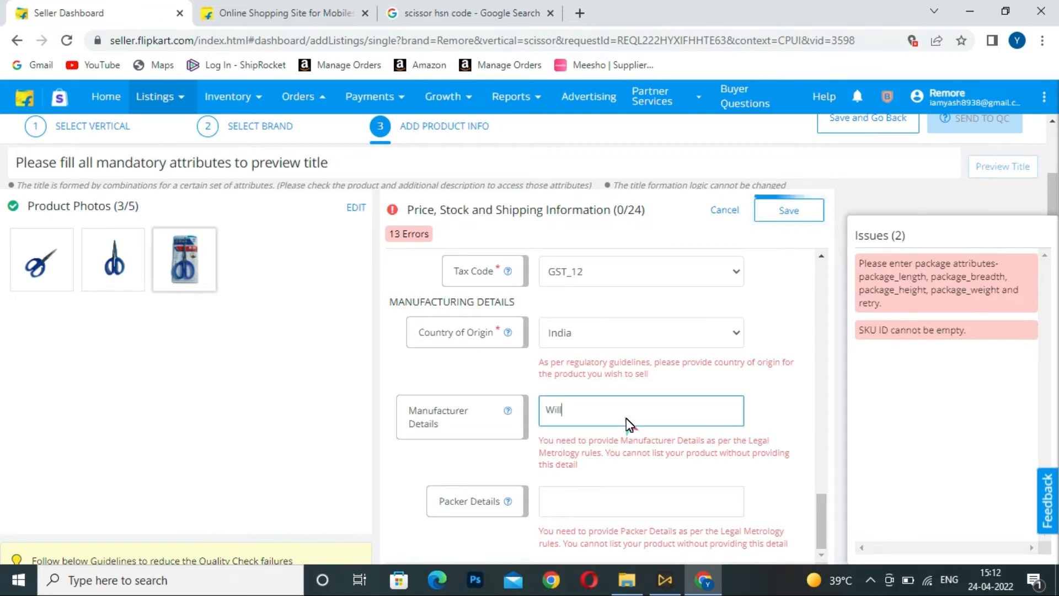
pyautogui.write('son Supplier')
pyautogui.click(626, 508)
pyautogui.write('Yk')
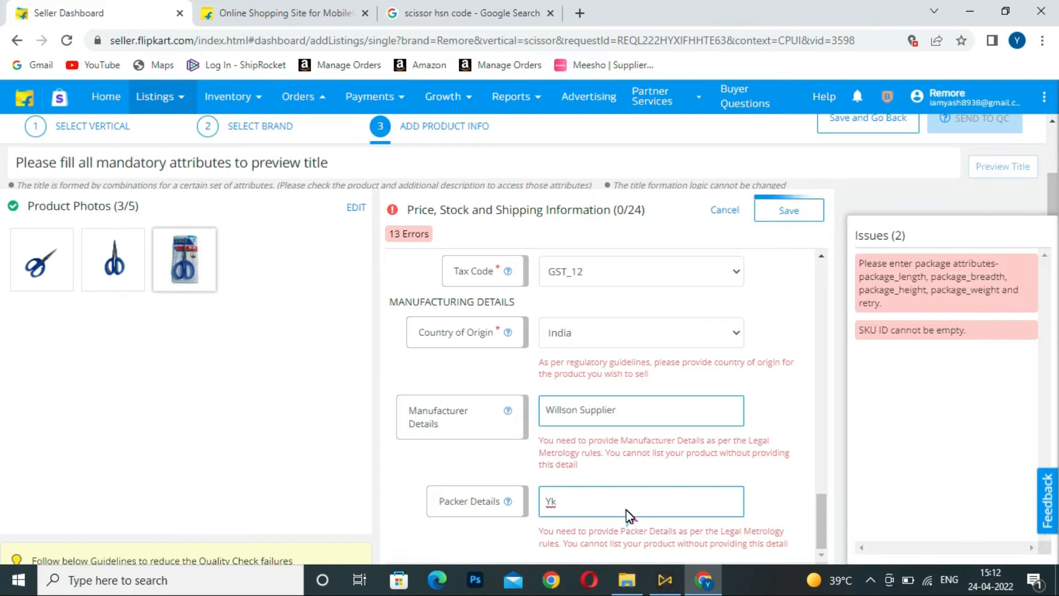
pyautogui.press('BackSpace')
pyautogui.write('K Supplier Company')
# Step: Review the filled-in fields and save the price, stock and shipping information
pyautogui.scroll(-3, 703, 461)
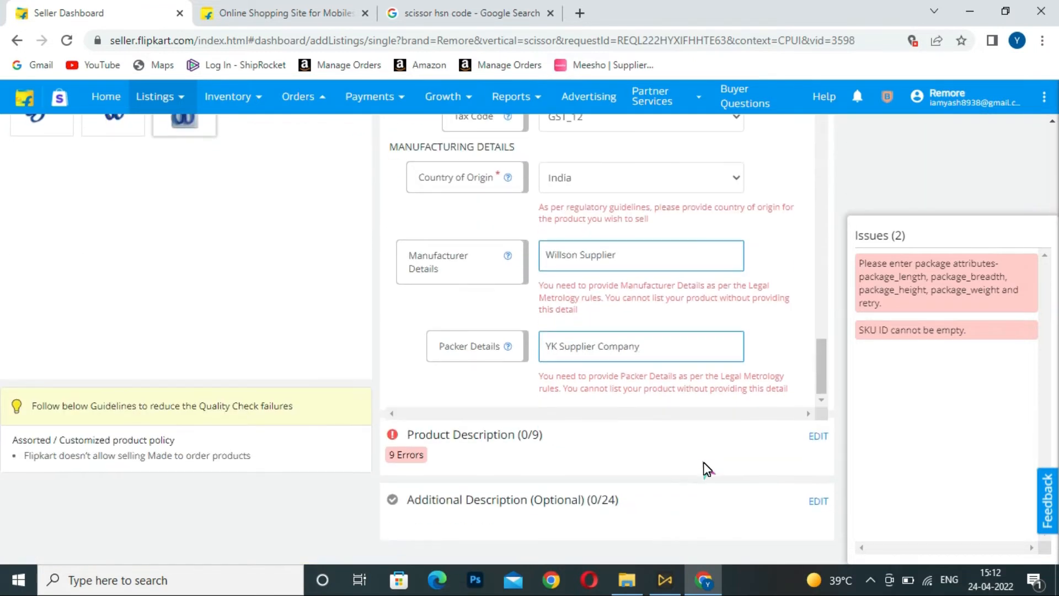
pyautogui.scroll(6, 684, 401)
pyautogui.scroll(1, 711, 305)
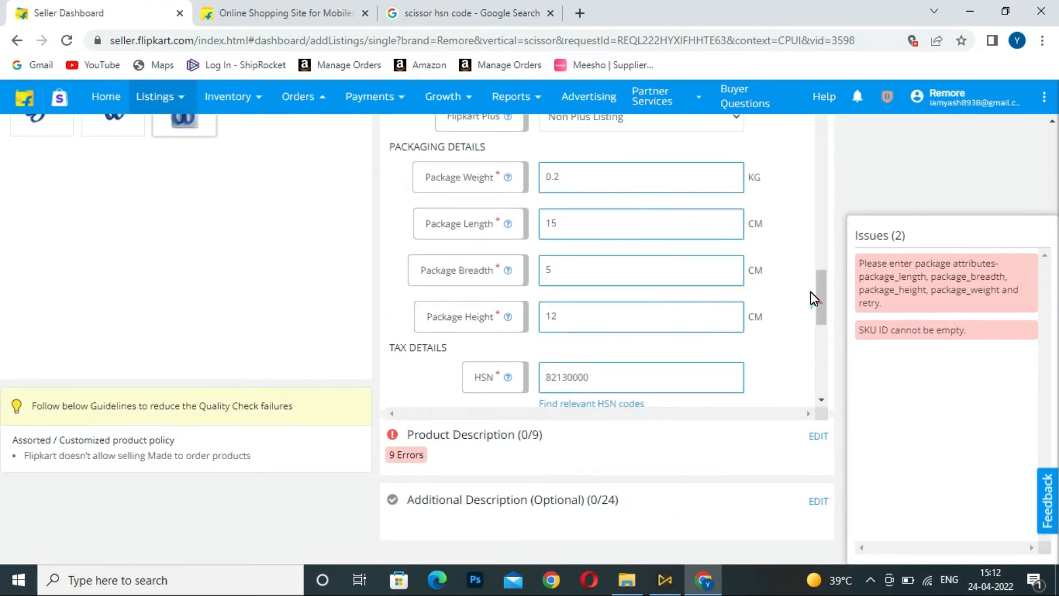
pyautogui.scroll(9, 825, 304)
pyautogui.scroll(3, 845, 226)
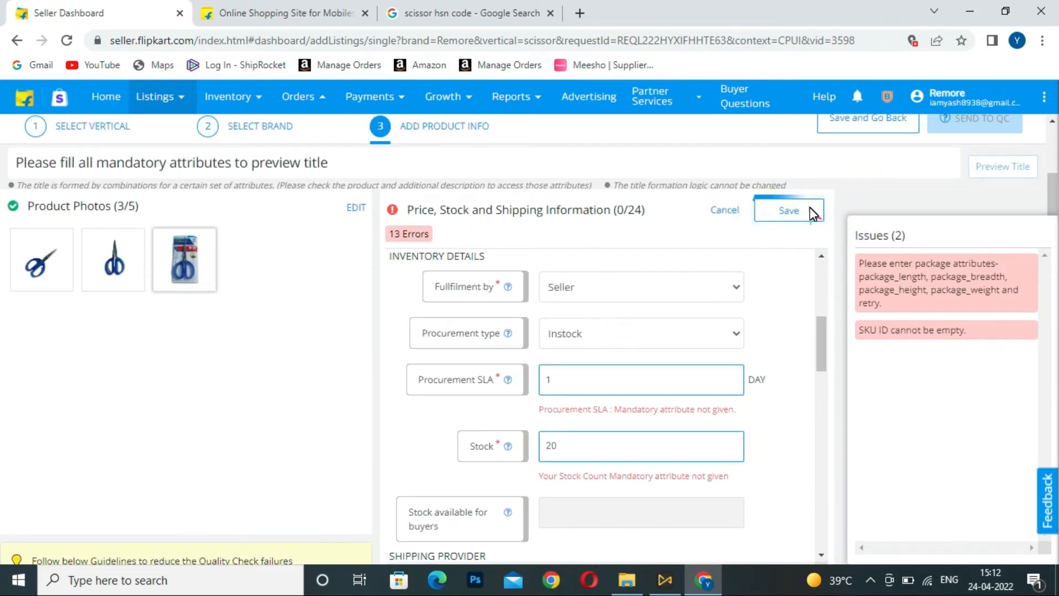
pyautogui.click(810, 211)
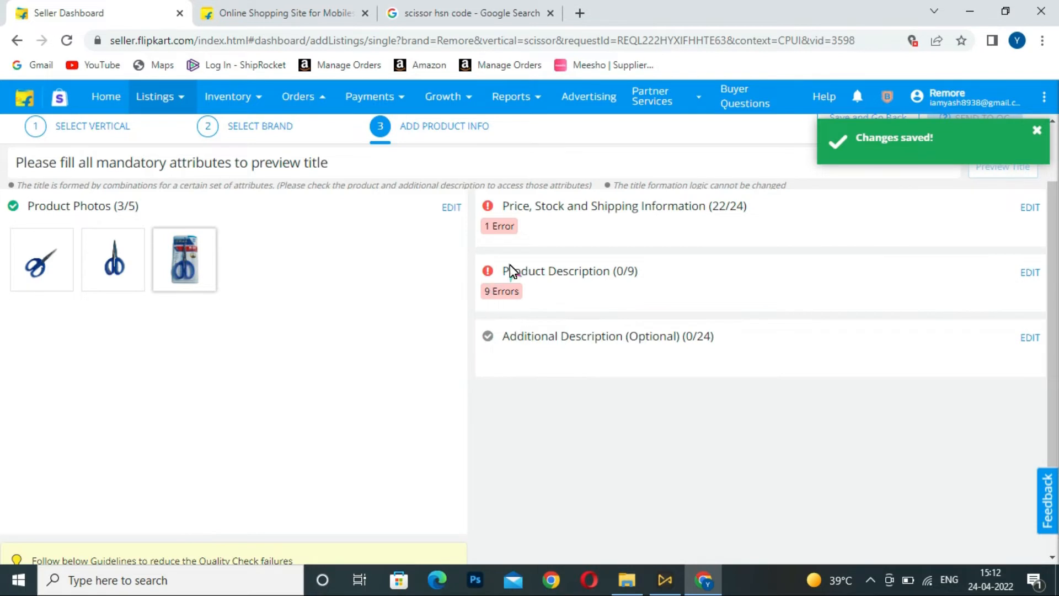
# Step: Reopen the price, stock and shipping information, delete one character from the W-04 part of the seller SKU ID, and save the section
pyautogui.click(1029, 208)
pyautogui.click(795, 313)
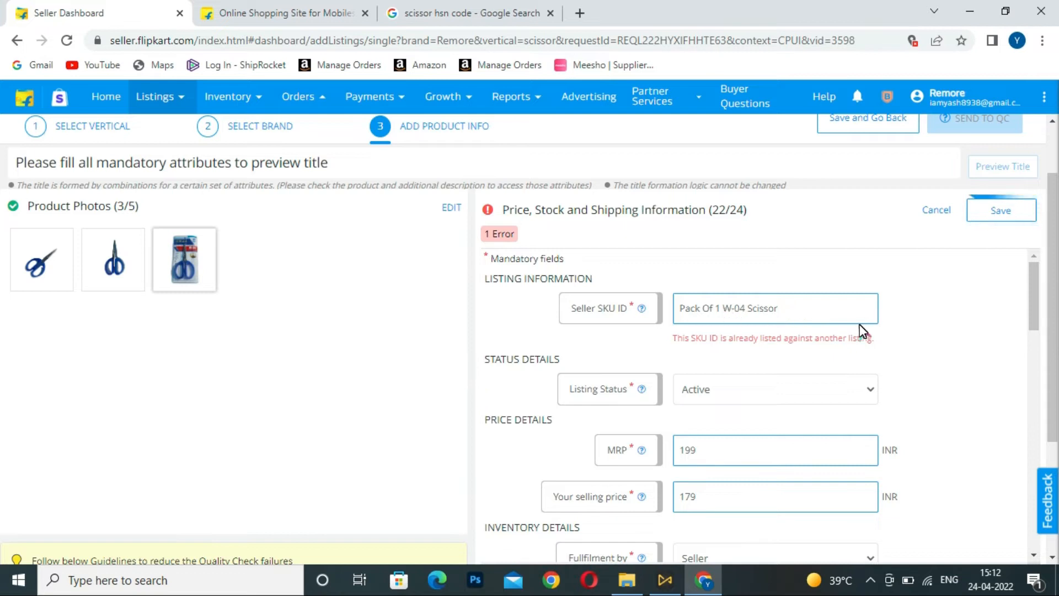
pyautogui.click(802, 313)
pyautogui.press('Left')
pyautogui.press('Left')
pyautogui.press('Left')
pyautogui.press('Left')
pyautogui.press('Left')
pyautogui.press('Left')
pyautogui.press('Left')
pyautogui.press('Left')
pyautogui.press('Left')
pyautogui.press('BackSpace')
pyautogui.click(1007, 209)
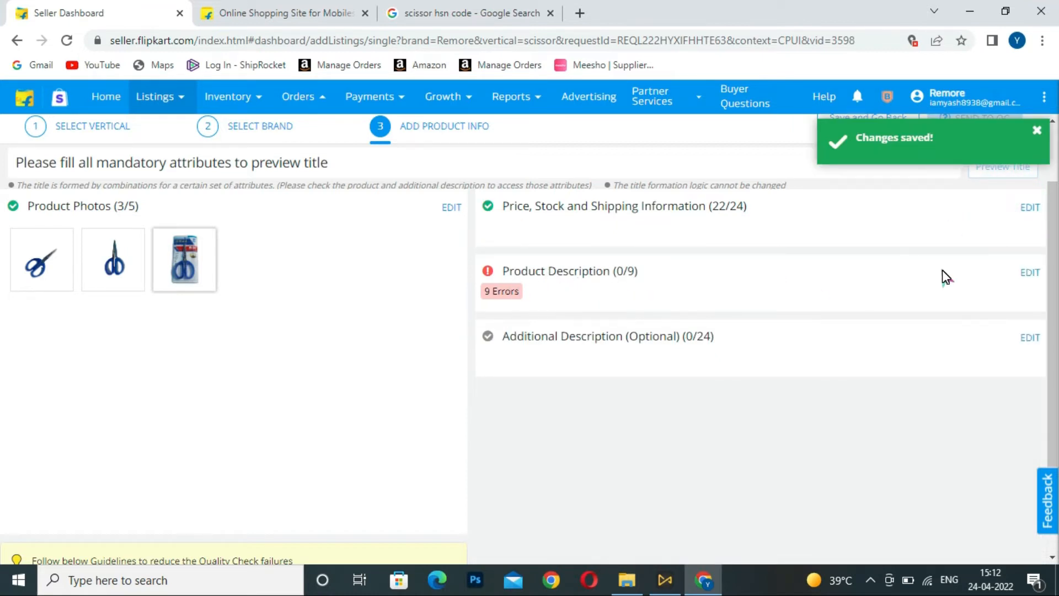
# Step: Open the product description for editing and enter the model name "Small Scissor Easy to Carry blue scissor"
pyautogui.click(1030, 272)
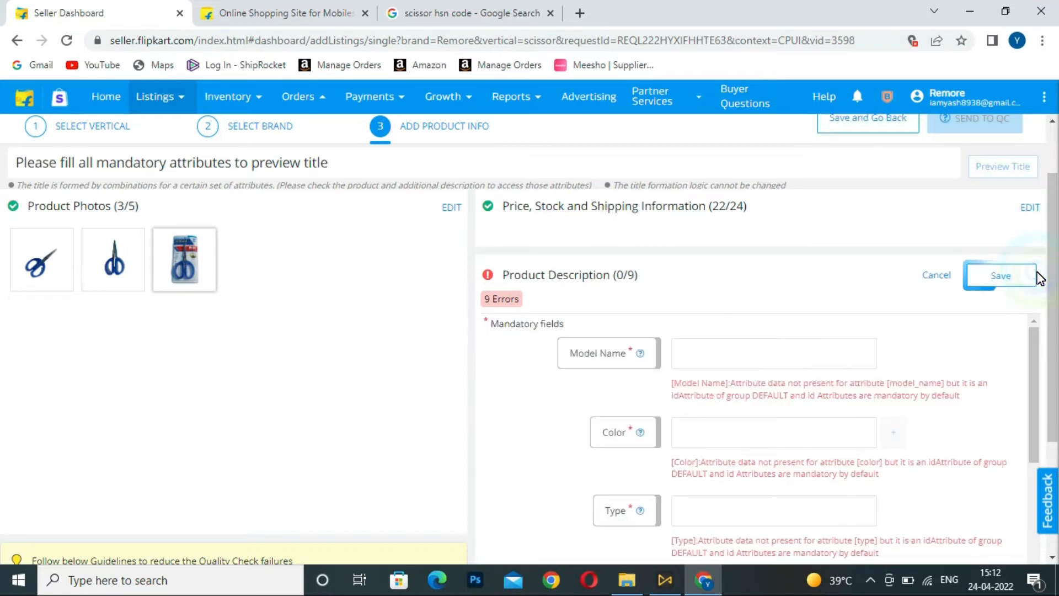
pyautogui.click(798, 358)
pyautogui.write('Small ')
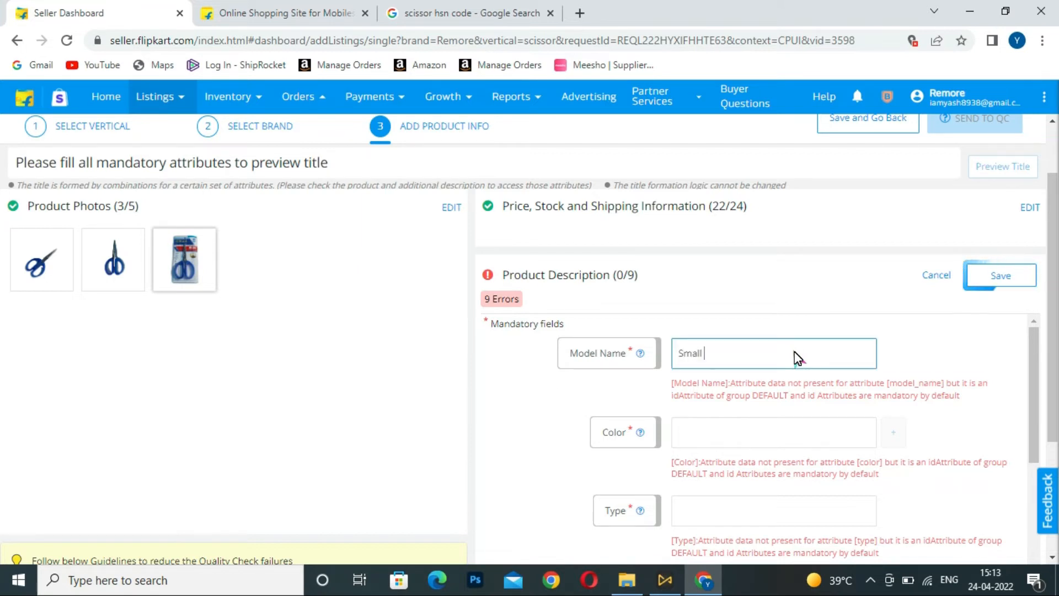
pyautogui.write('Scissor Easy to Cary')
pyautogui.press('BackSpace')
pyautogui.write('ry Blue scissor')
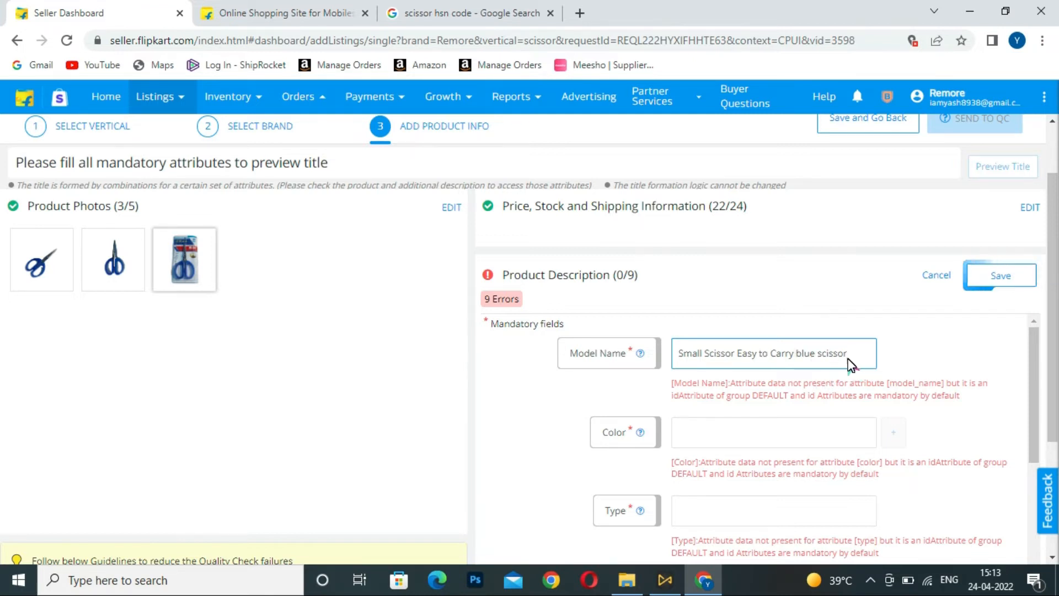
# Step: Set the color to Blue and the type to "office Scissor" in the product description
pyautogui.scroll(-1, 849, 364)
pyautogui.scroll(1, 809, 368)
pyautogui.click(779, 433)
pyautogui.write('Blue')
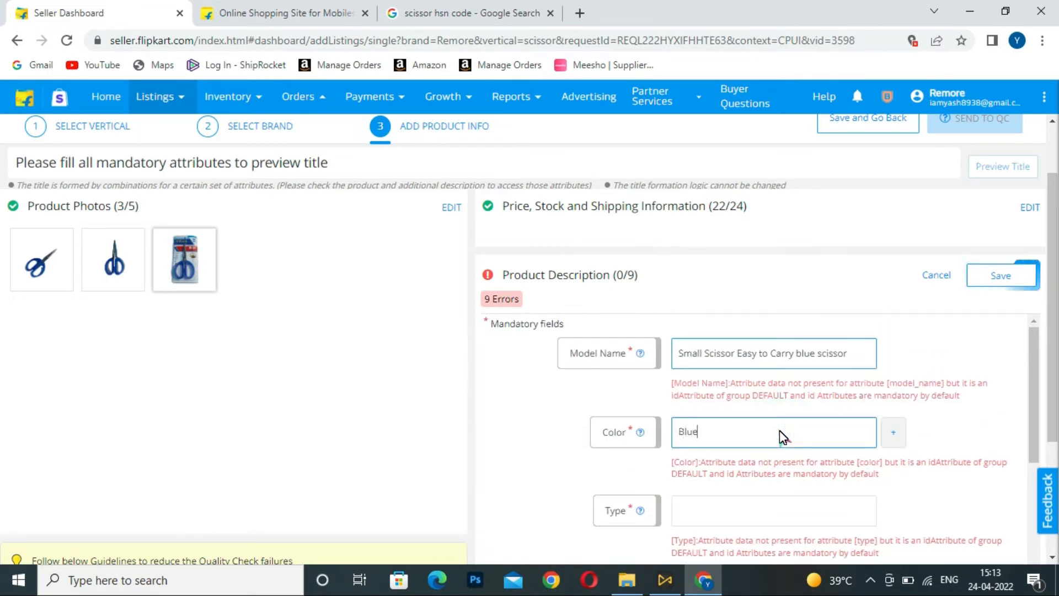
pyautogui.click(723, 503)
pyautogui.write('of')
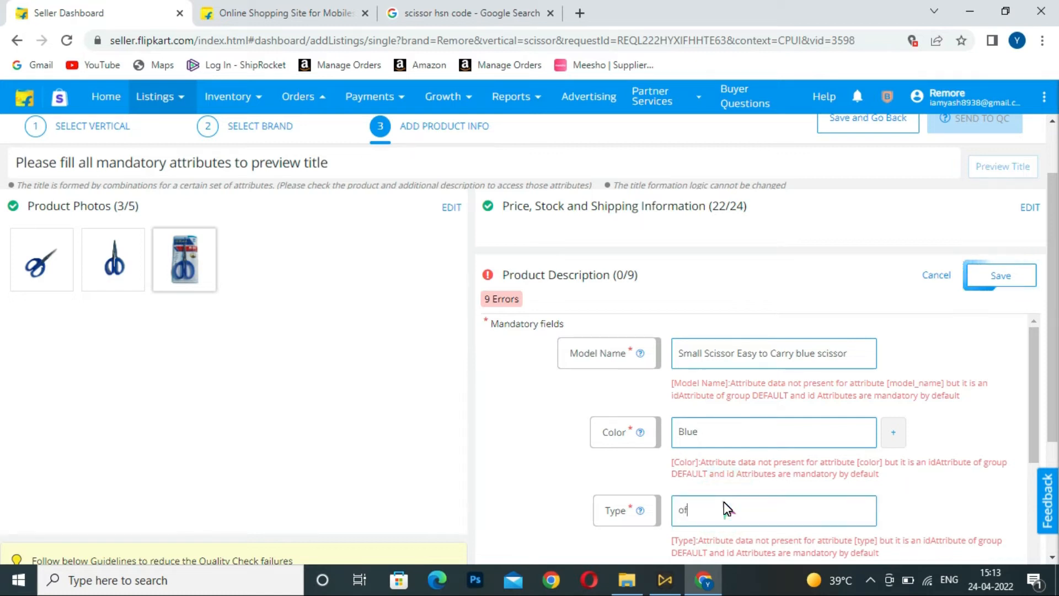
pyautogui.write('fice Scissor')
# Step: Enter "Paper Cutting" as the usage and 1 as the number of scissors
pyautogui.scroll(-3, 815, 443)
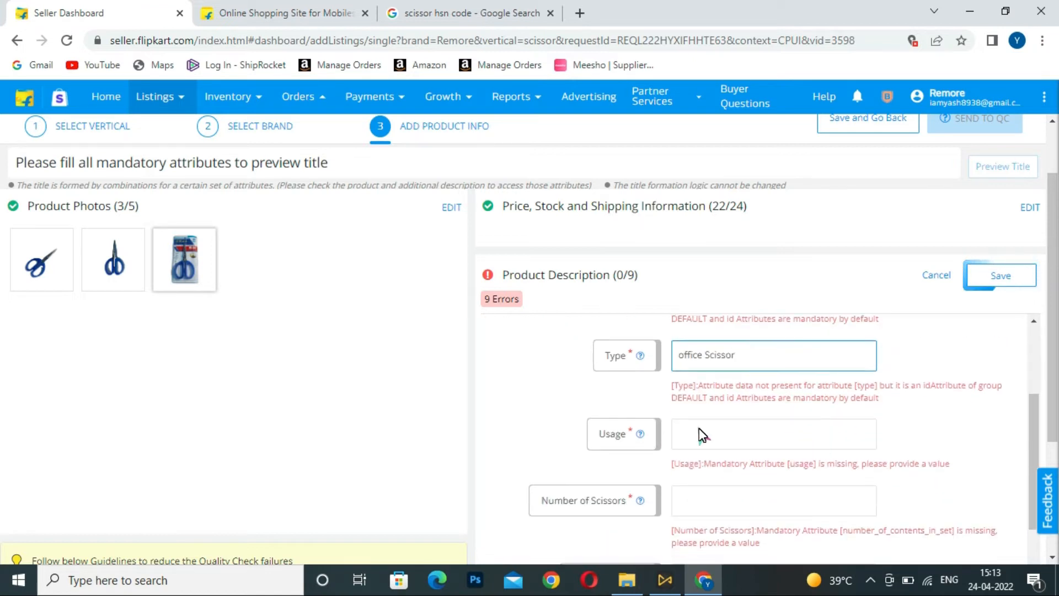
pyautogui.click(737, 433)
pyautogui.write('Paa')
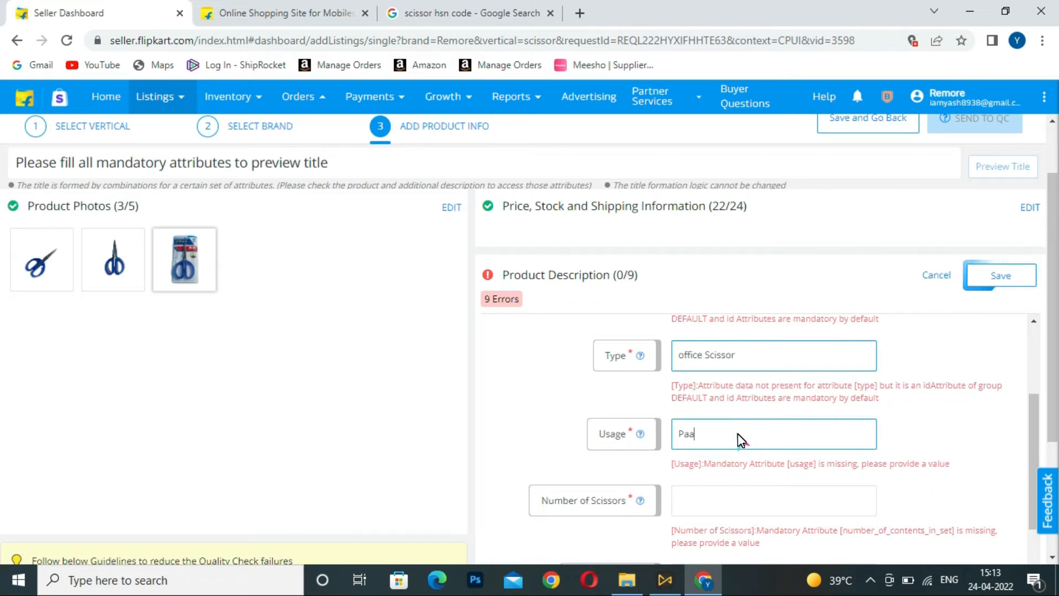
pyautogui.press('BackSpace')
pyautogui.write('pe')
pyautogui.press('BackSpace')
pyautogui.write('er Cutting')
pyautogui.click(745, 499)
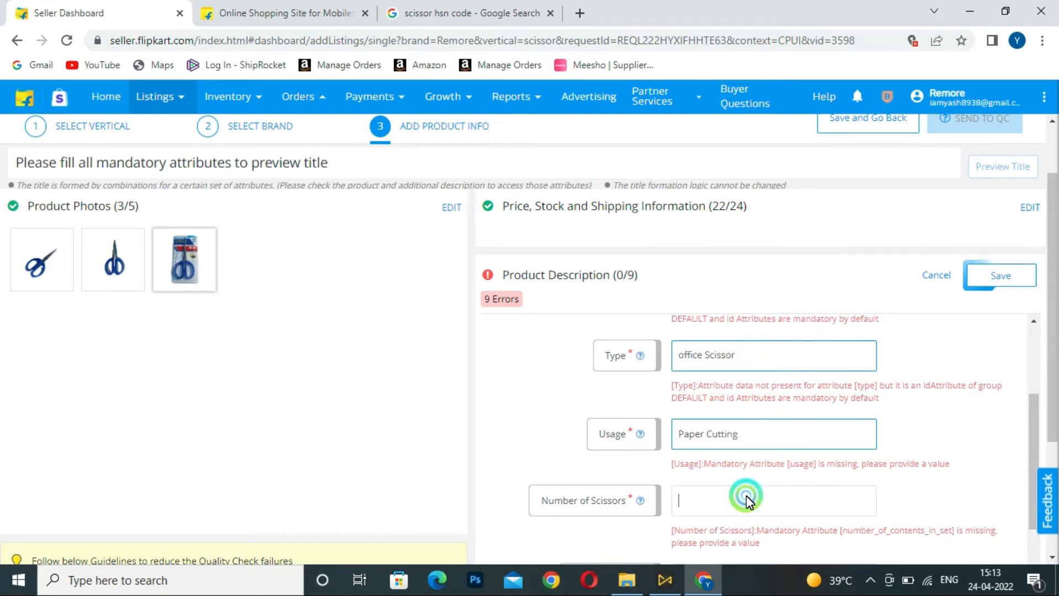
pyautogui.write('1')
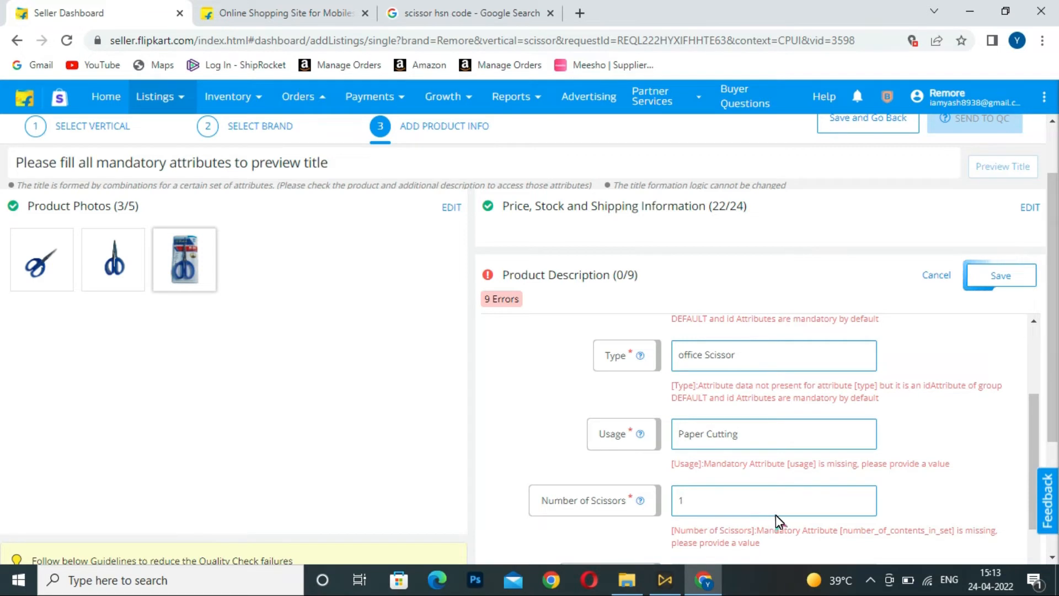
# Step: Set the suitable age to 1 year and the handle to 2
pyautogui.scroll(-1, 806, 457)
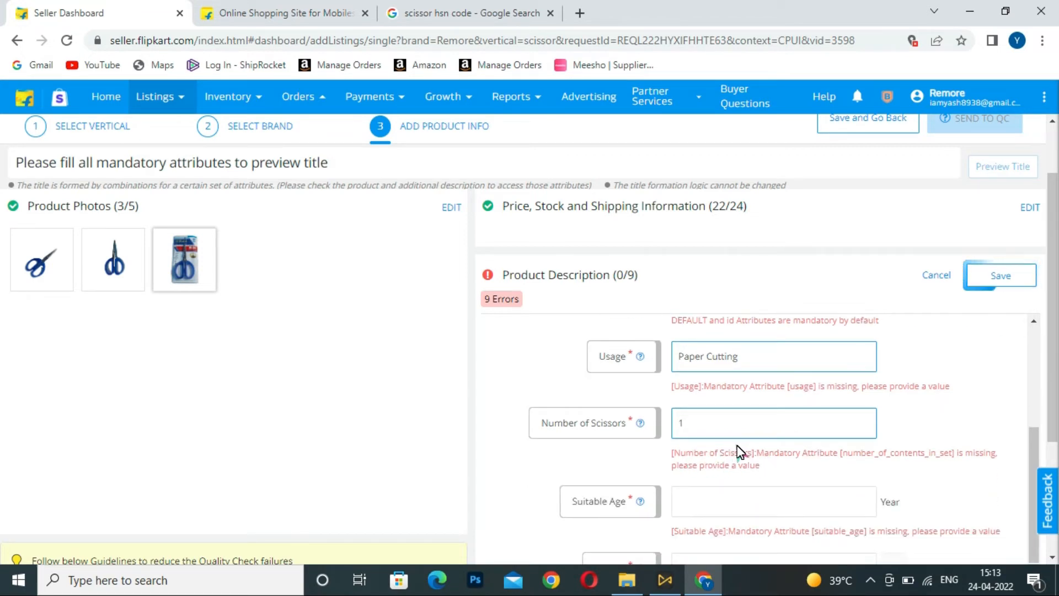
pyautogui.click(727, 500)
pyautogui.write('1')
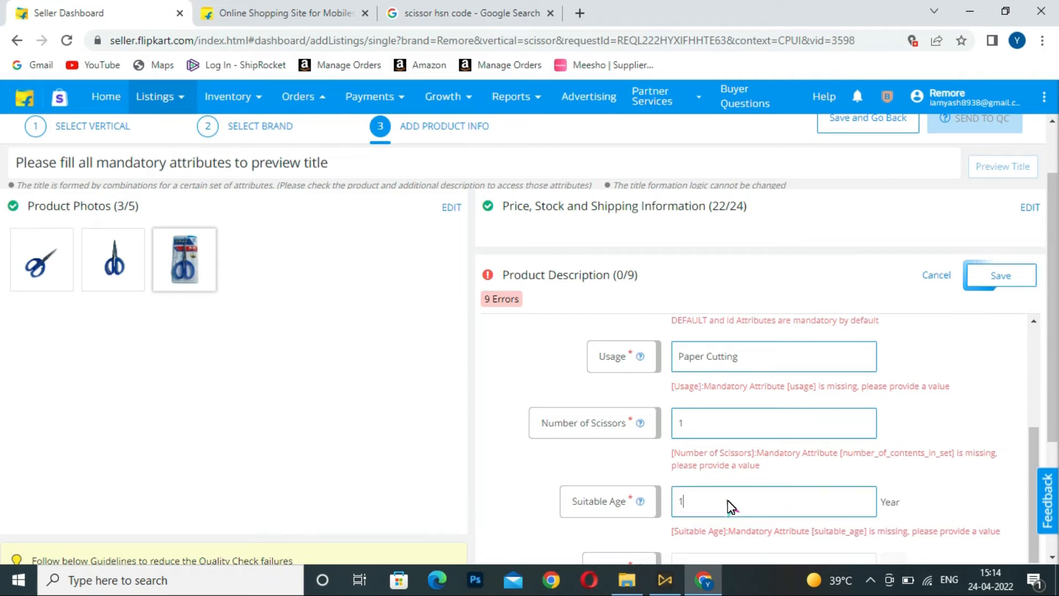
pyautogui.scroll(-1, 821, 455)
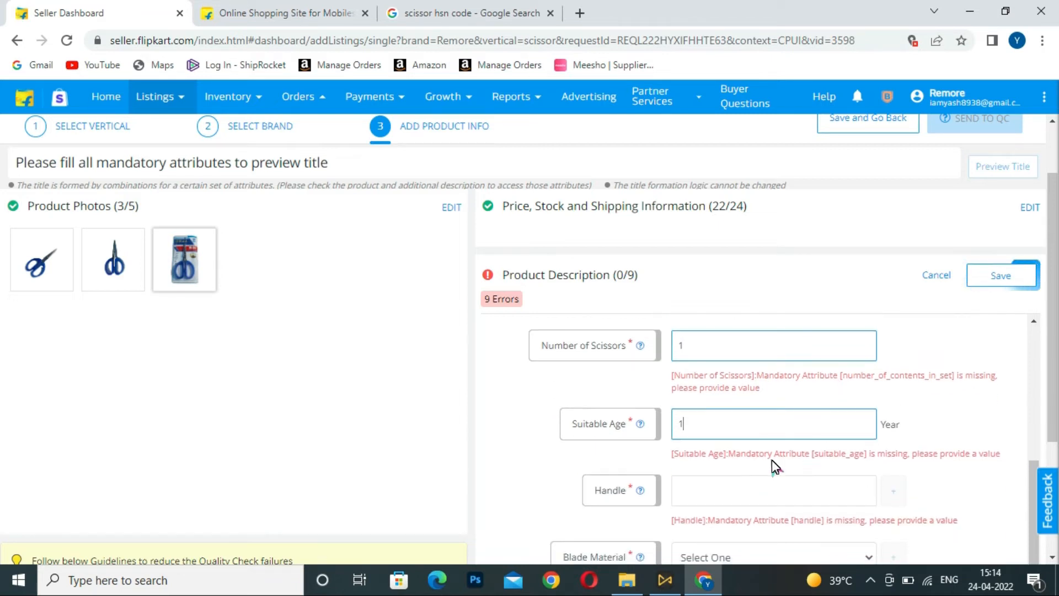
pyautogui.click(711, 495)
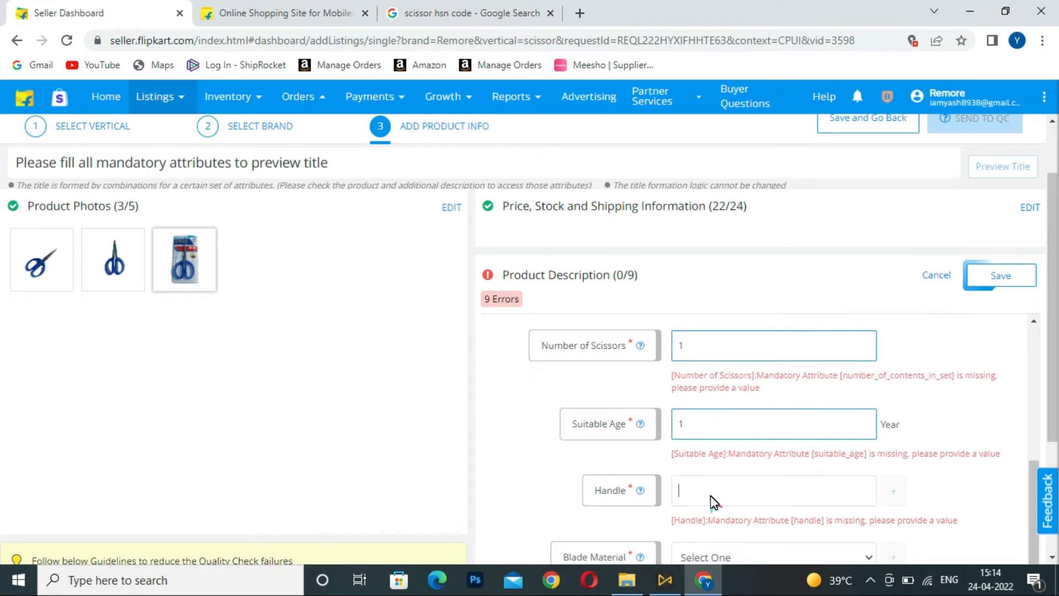
pyautogui.write('2')
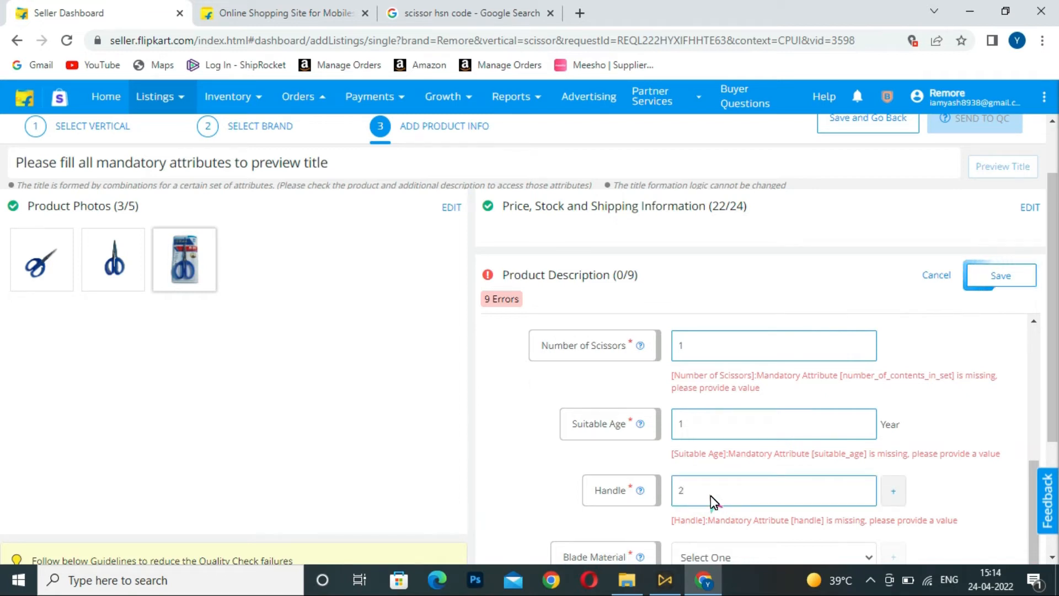
# Step: Choose Stainless Steel as the blade material and Boys as the ideal-for group
pyautogui.scroll(-1, 719, 498)
pyautogui.click(712, 521)
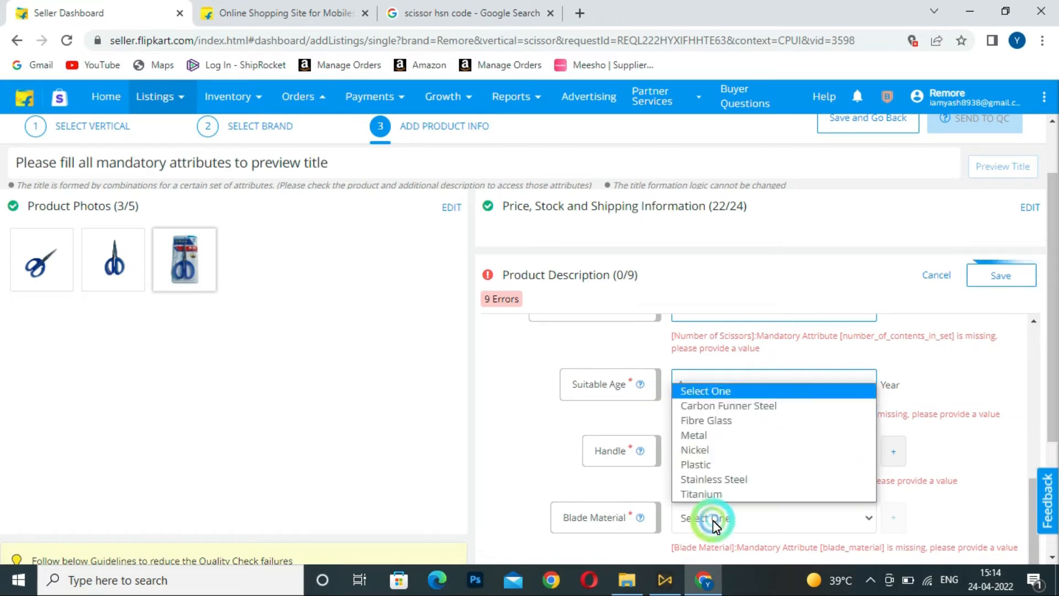
pyautogui.click(722, 479)
pyautogui.scroll(-3, 718, 427)
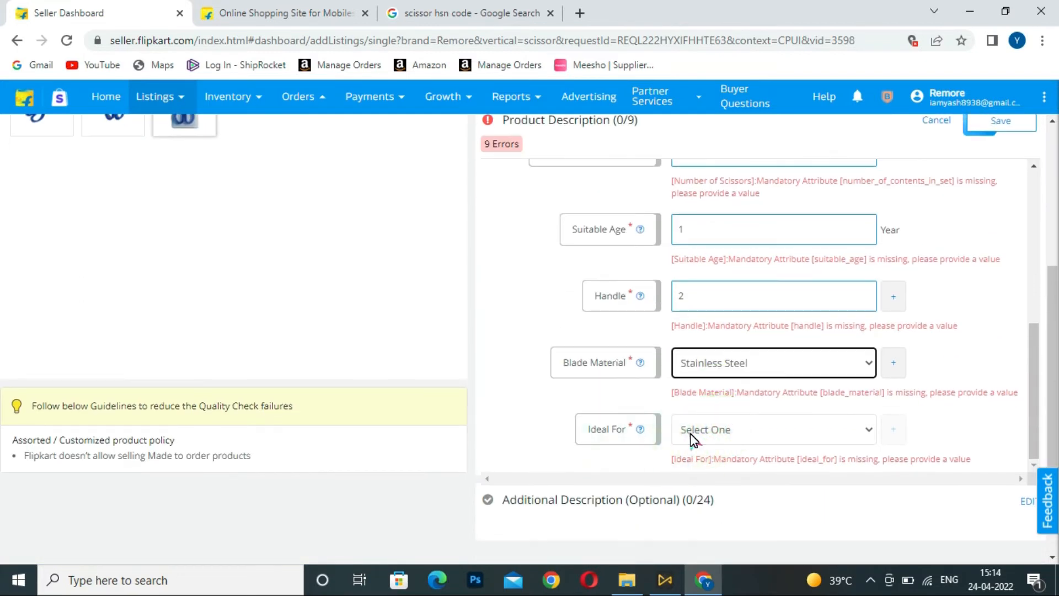
pyautogui.click(772, 435)
pyautogui.click(733, 347)
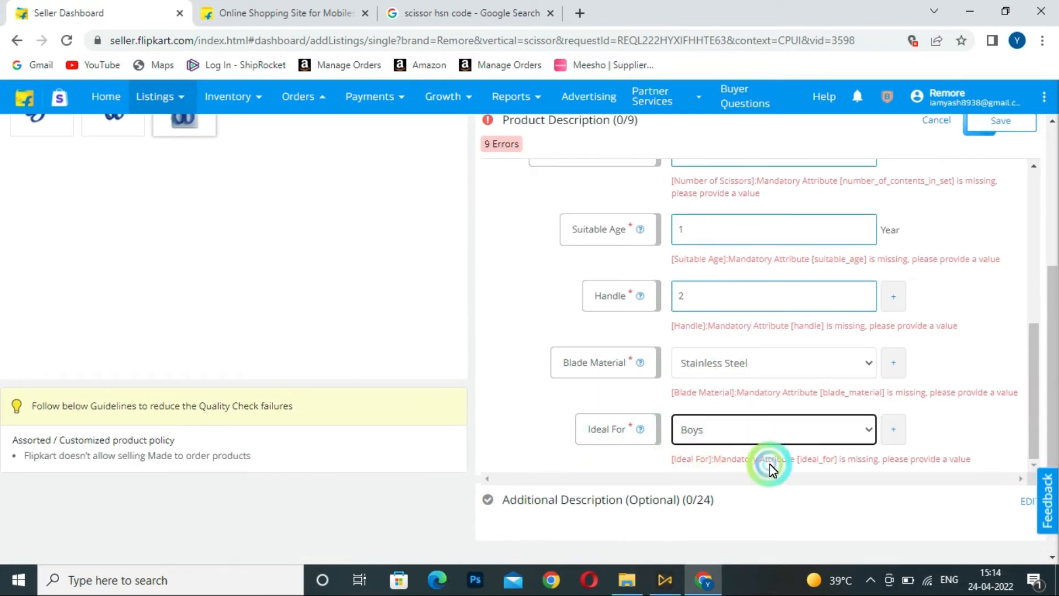
# Step: Review the completed attributes and save the product description
pyautogui.scroll(-1, 591, 479)
pyautogui.scroll(10, 911, 436)
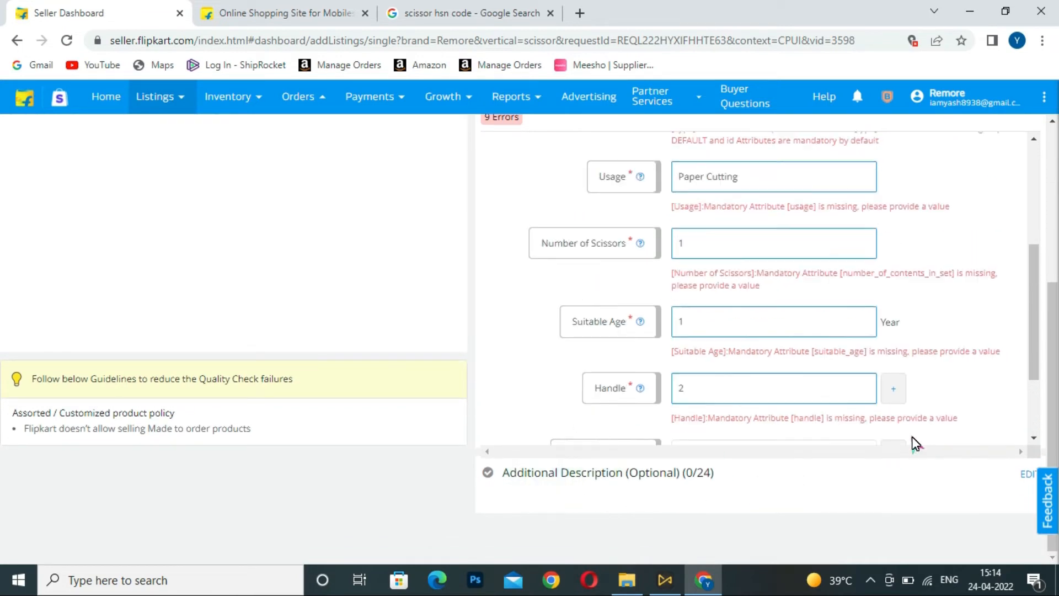
pyautogui.click(1001, 353)
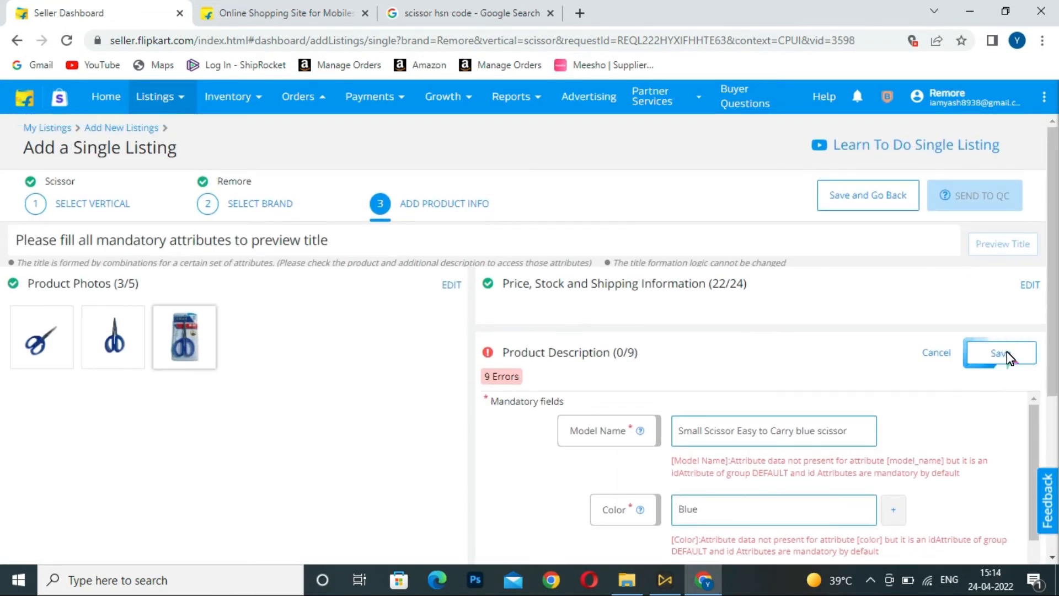
pyautogui.click(1007, 352)
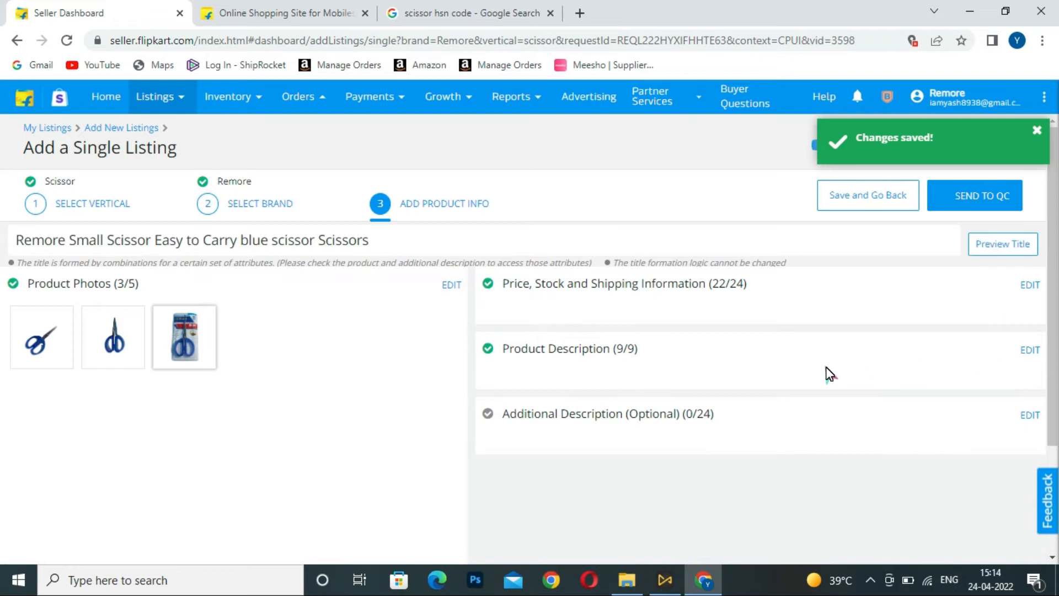
# Step: Open the optional additional description for editing and start its description text with "Remore Scissor Small Scissor Blue Color Light Weight"
pyautogui.scroll(-1, 825, 371)
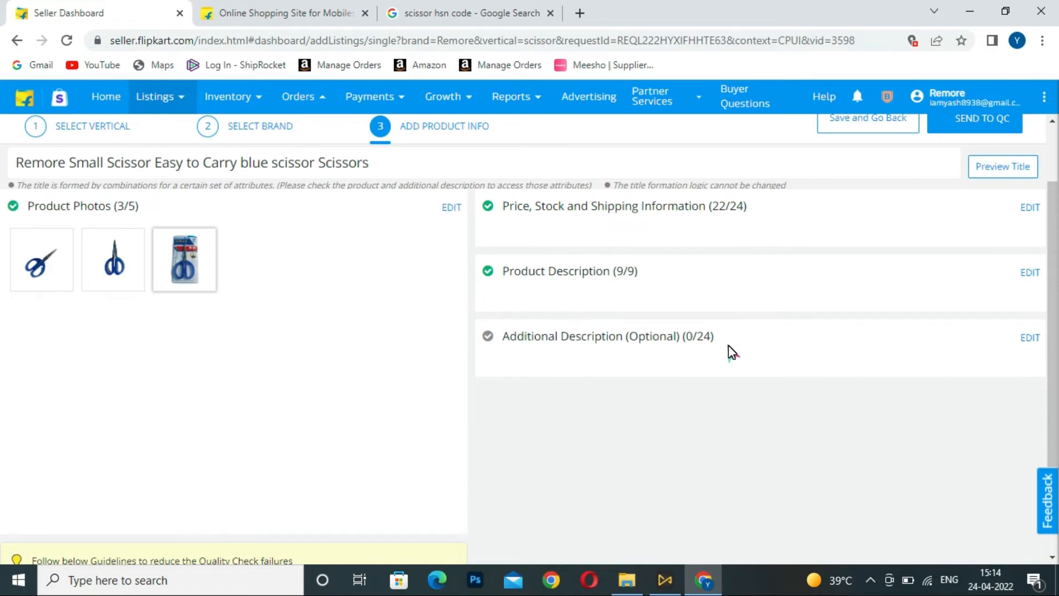
pyautogui.click(1029, 337)
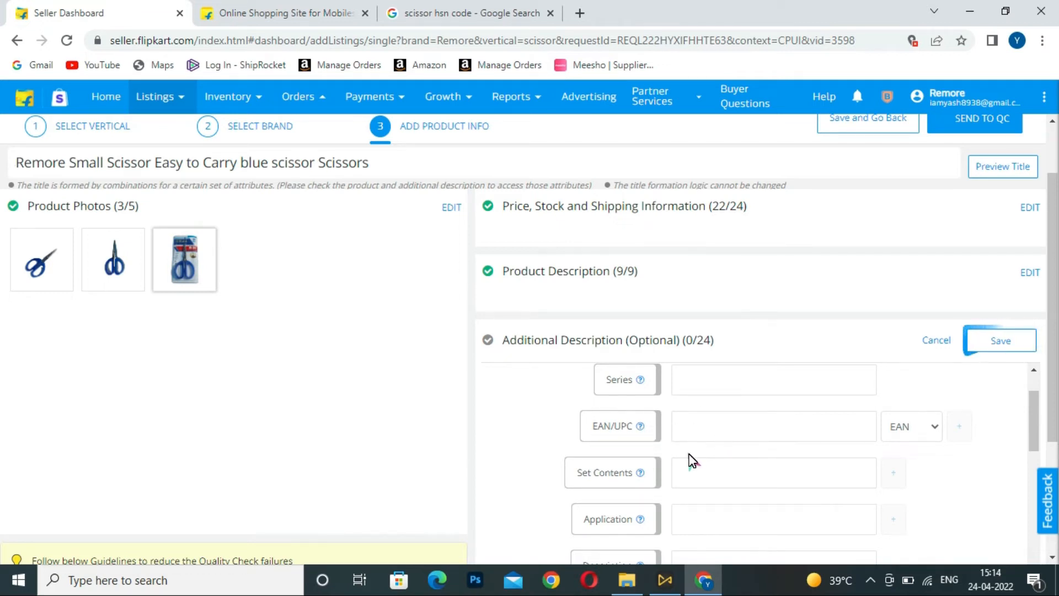
pyautogui.scroll(-1, 687, 458)
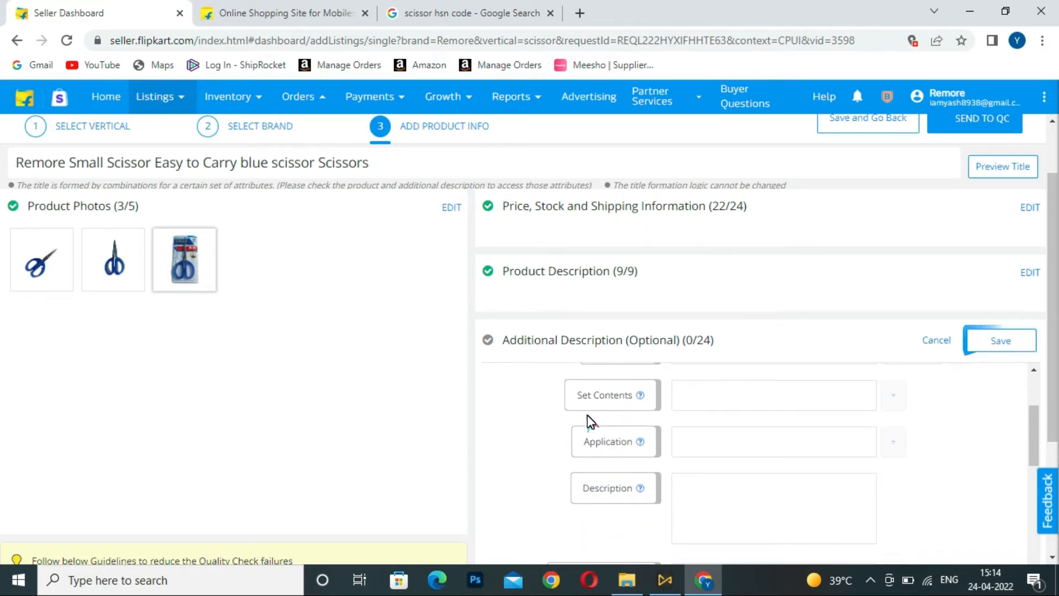
pyautogui.click(739, 488)
pyautogui.write('more Sc')
pyautogui.press('BackSpace')
pyautogui.press('BackSpace')
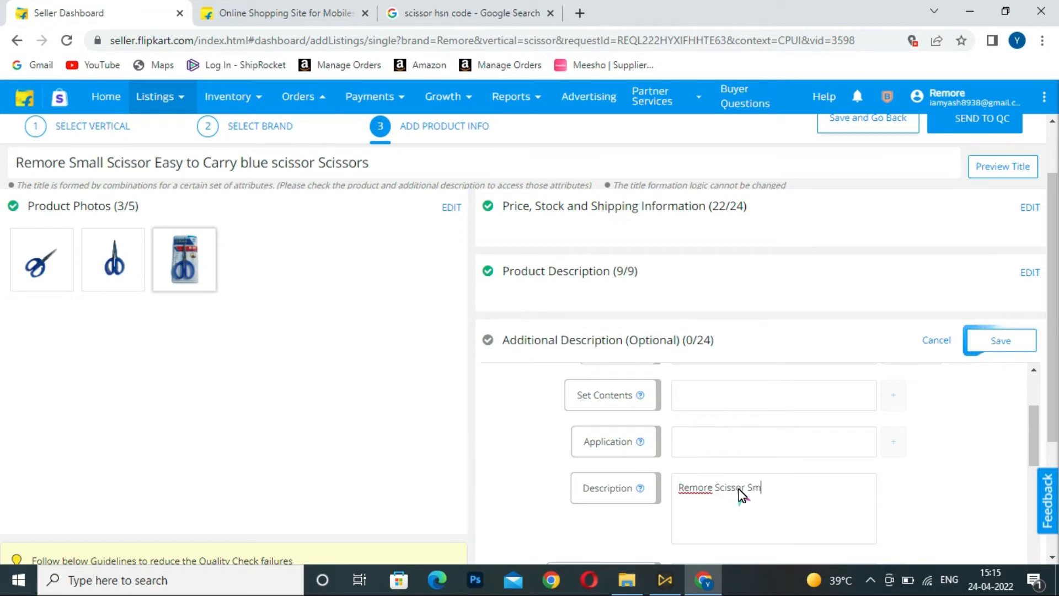
pyautogui.write('mall Scissor Bluee Color')
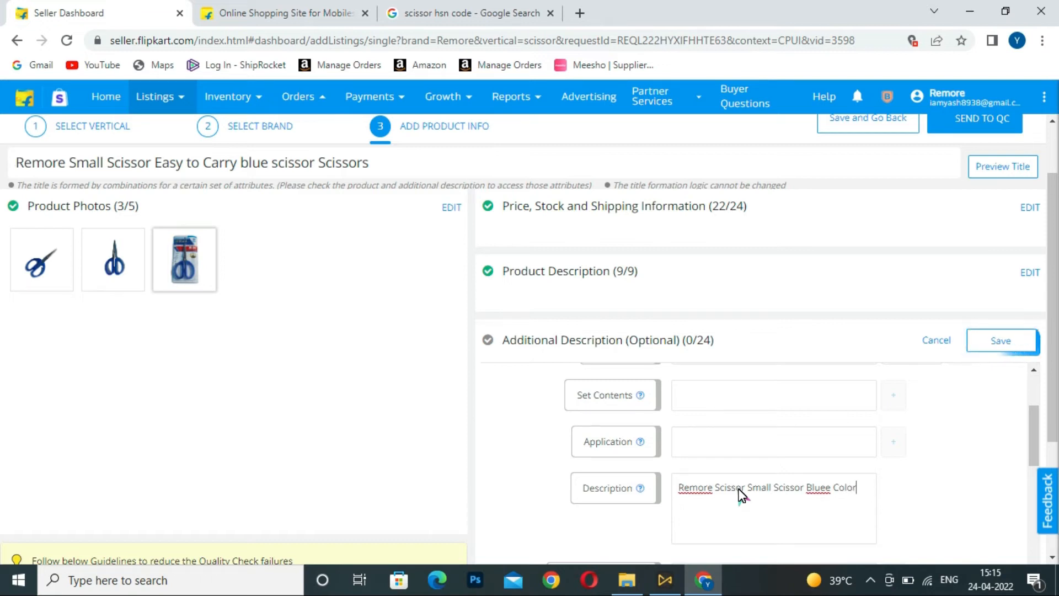
pyautogui.press('Left')
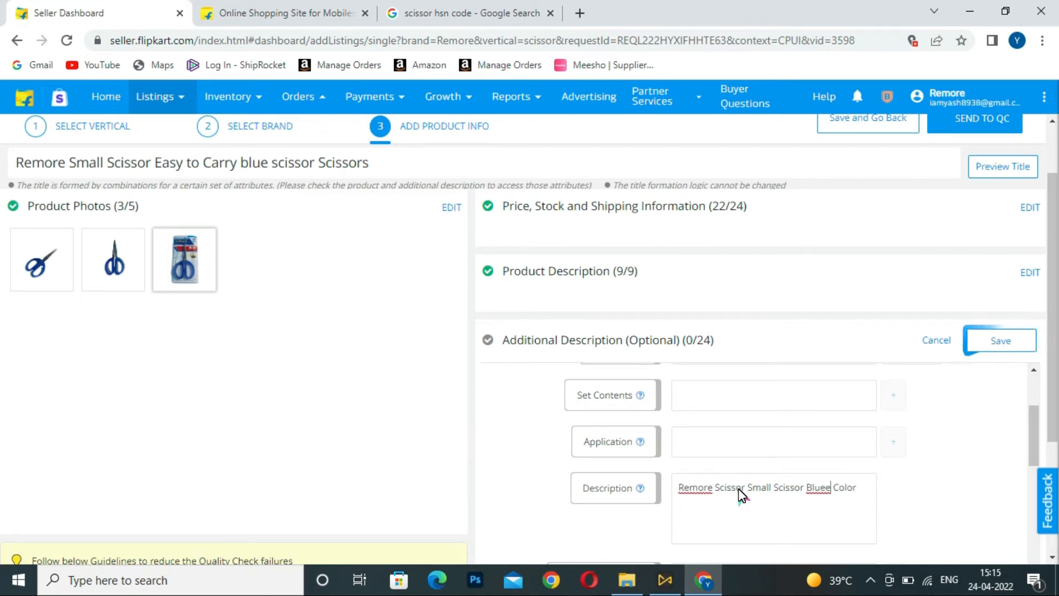
pyautogui.press('Right')
pyautogui.write('Light Wegh')
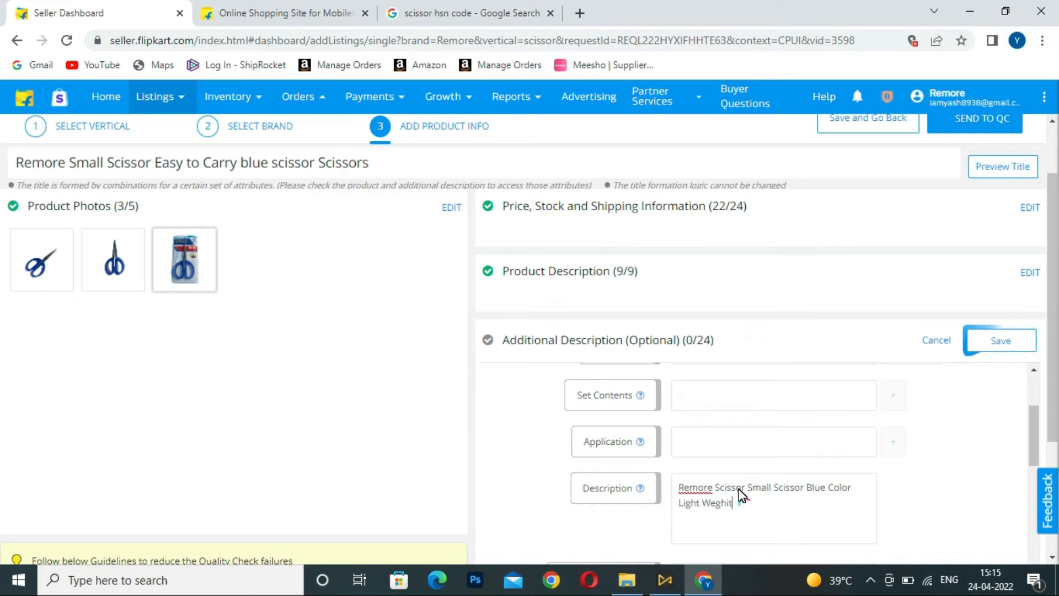
pyautogui.press('BackSpace')
pyautogui.press('BackSpace')
pyautogui.write('t')
# Step: Complete the description text with "Easy To Use Size 4 Inch Stainless Steel."
pyautogui.write('Easy To Use Size 4 Inch')
pyautogui.press('BackSpace')
pyautogui.write('Stainlees St')
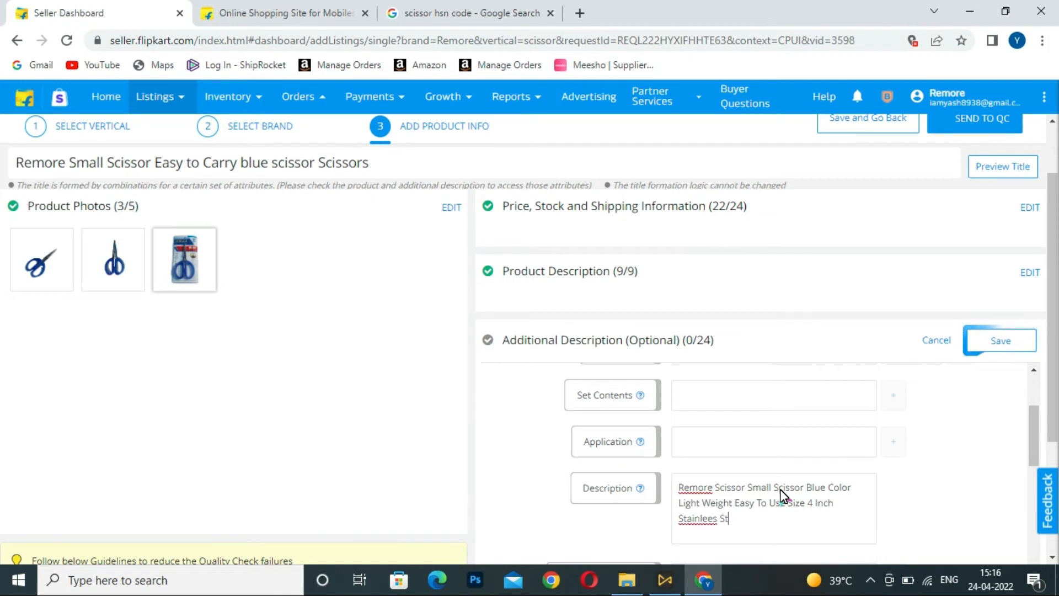
pyautogui.write('eel')
pyautogui.click(718, 521)
pyautogui.press('BackSpace')
pyautogui.press('BackSpace')
pyautogui.write('ss')
pyautogui.click(770, 526)
# Step: Check the search suggestions for "Scissor" on the Flipkart shopping site for keyword ideas, and return to the Seller Dashboard
pyautogui.scroll(-1, 832, 464)
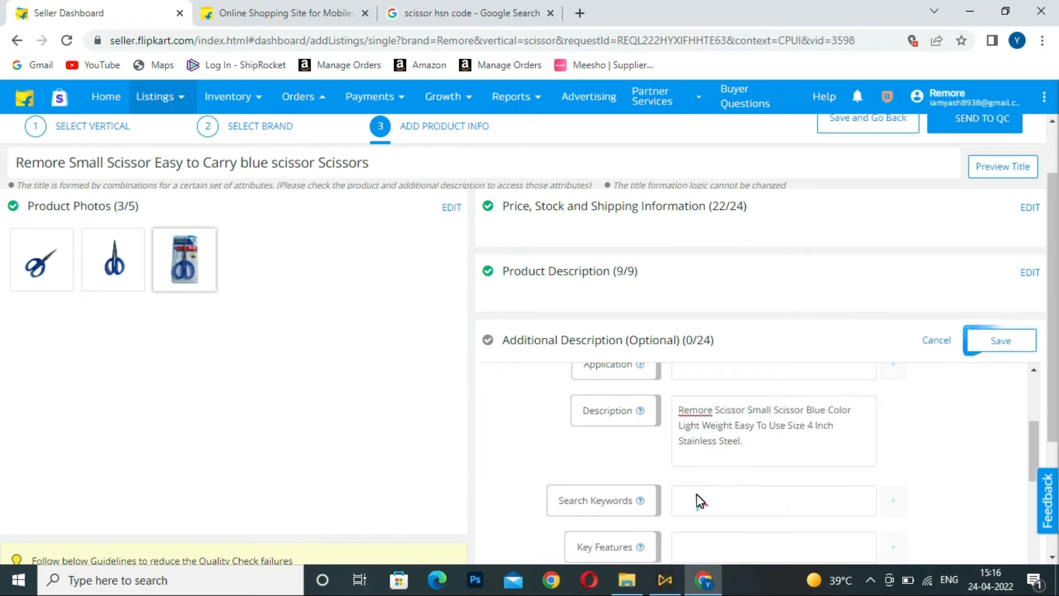
pyautogui.click(735, 505)
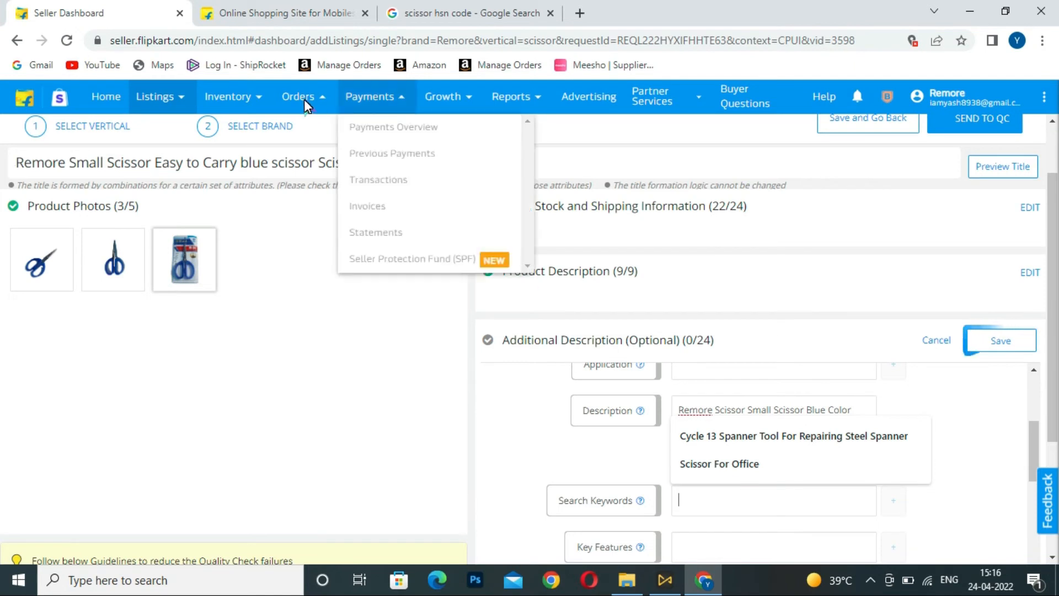
pyautogui.click(307, 12)
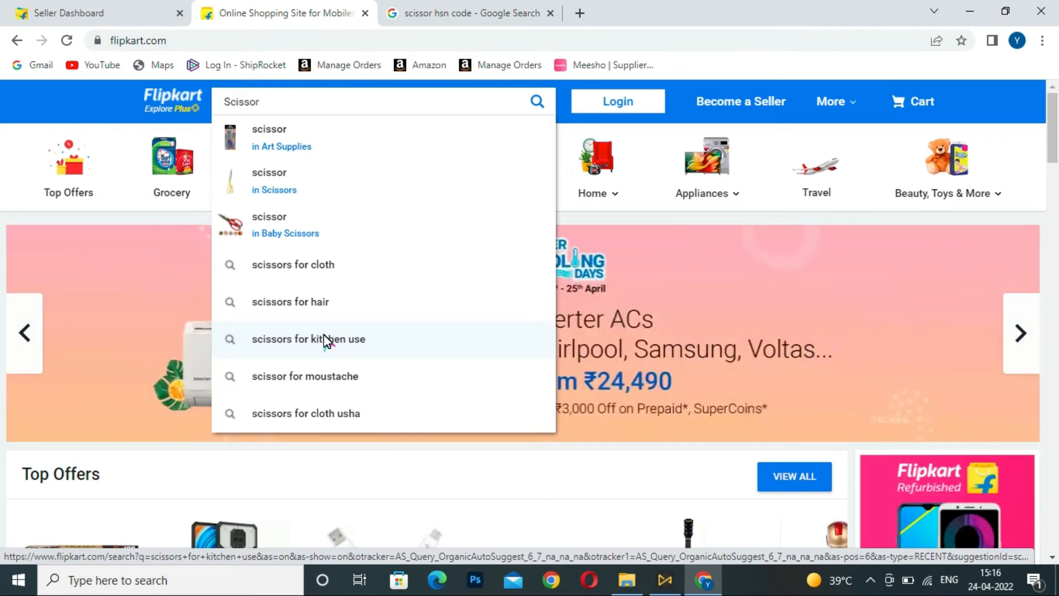
pyautogui.click(99, 12)
# Step: Enter "Scissor For office" as the first search keyword
pyautogui.click(785, 507)
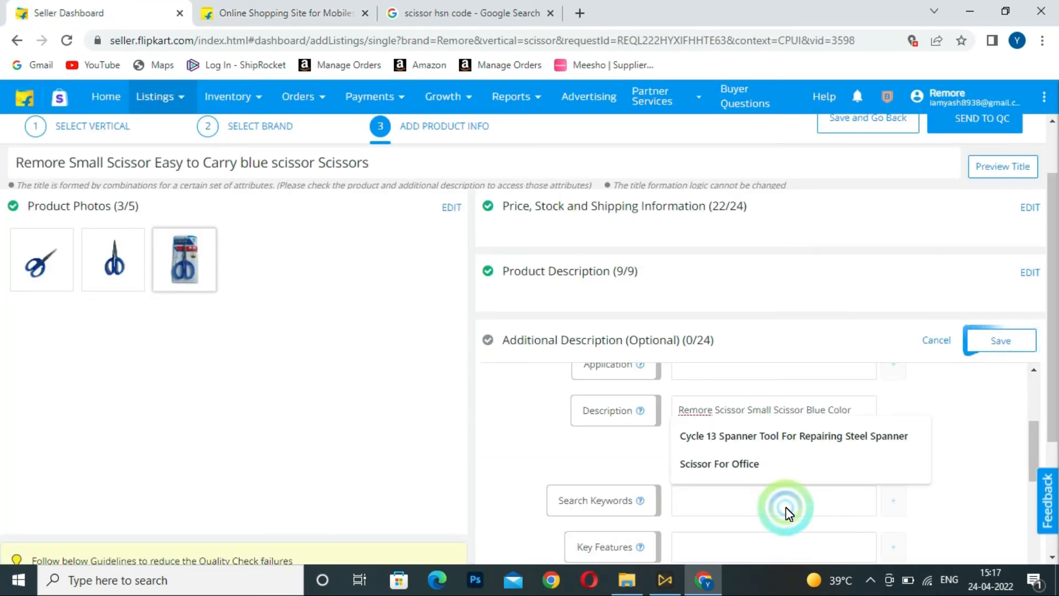
pyautogui.write('Sicco')
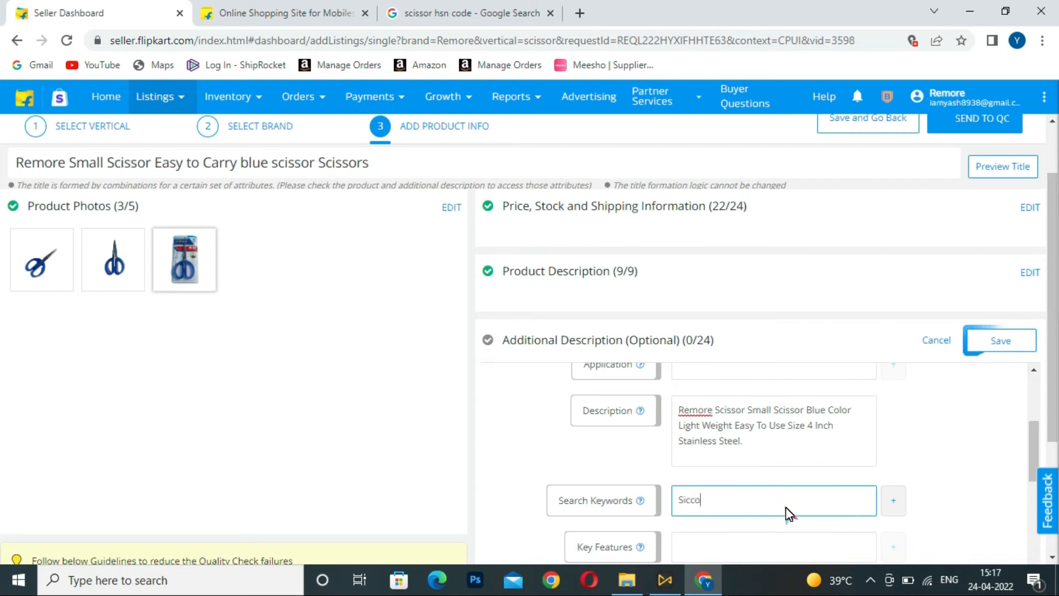
pyautogui.press('BackSpace')
pyautogui.press('BackSpace')
pyautogui.press('BackSpace')
pyautogui.press('BackSpace')
pyautogui.write('ciss')
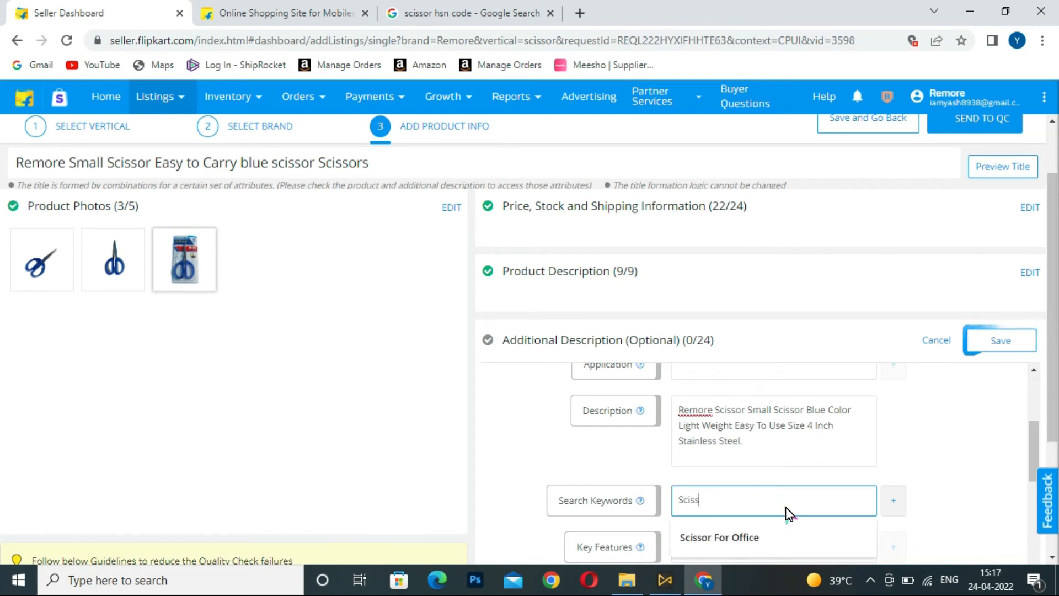
pyautogui.write('or For office')
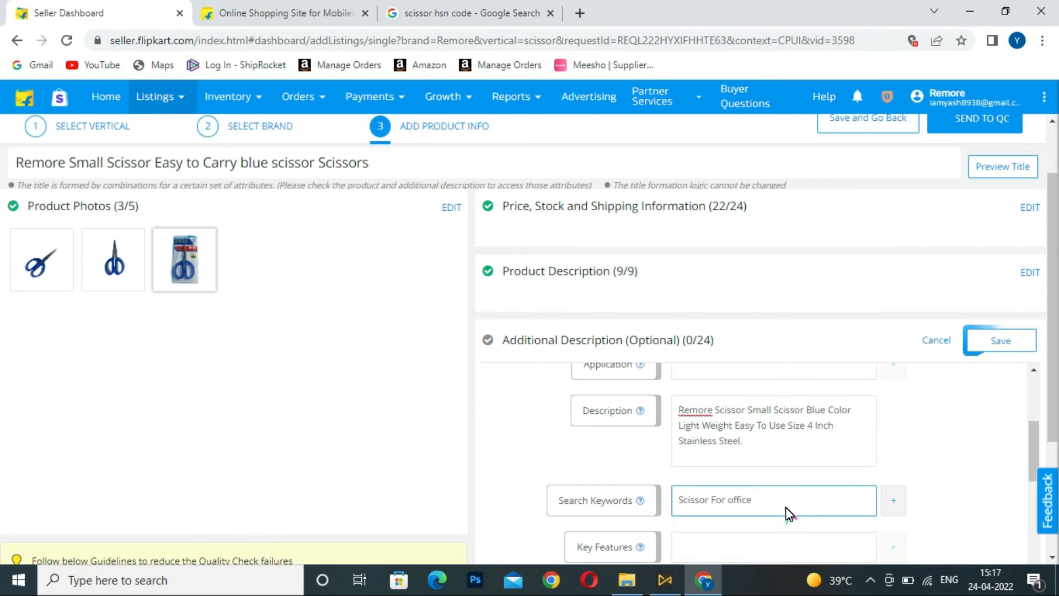
# Step: Add "Small Scissor" as a second search keyword
pyautogui.click(894, 500)
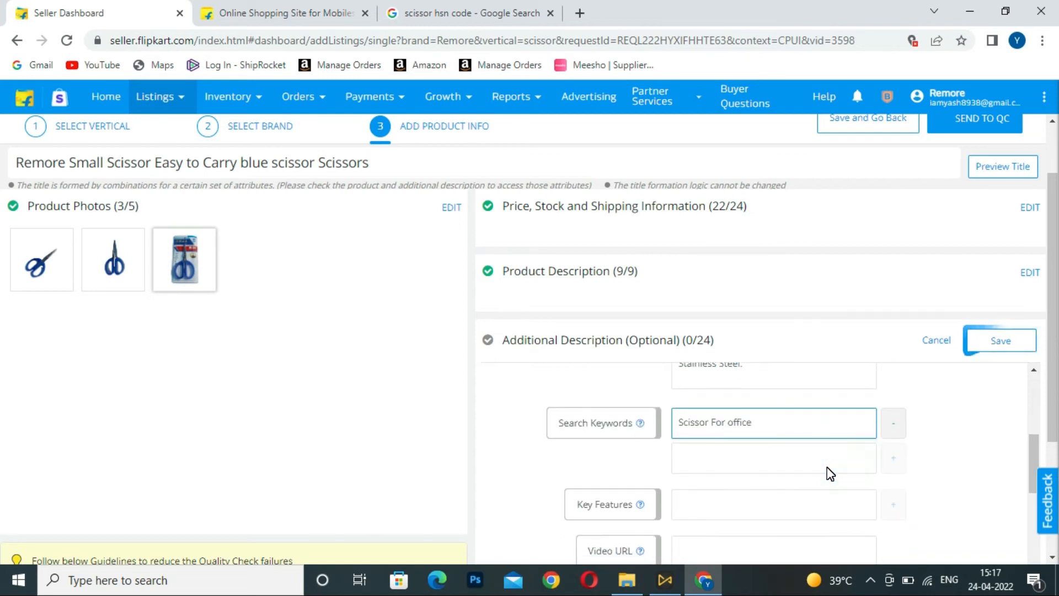
pyautogui.click(828, 468)
pyautogui.write('Small')
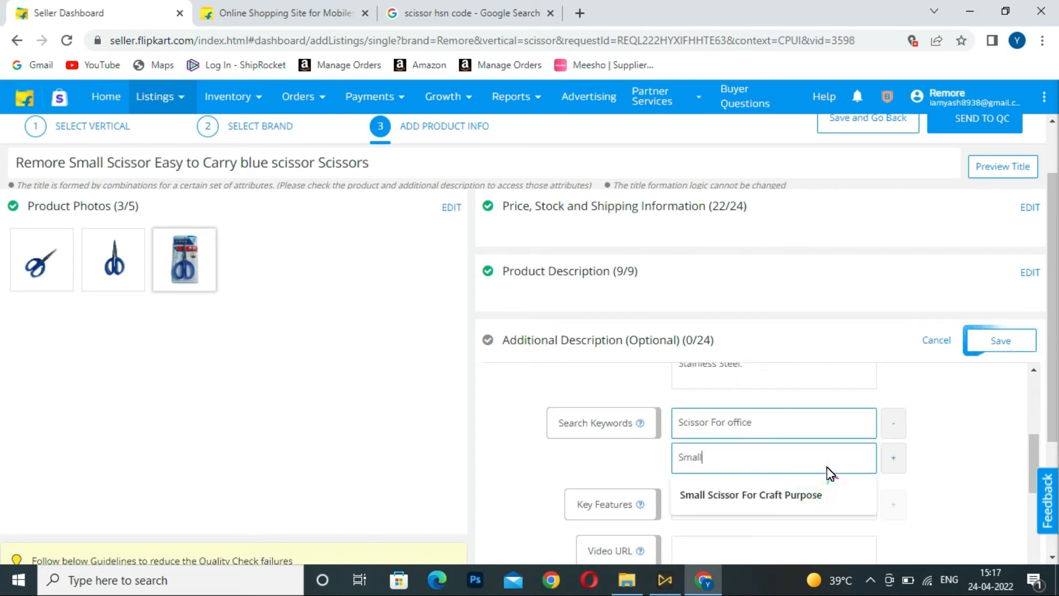
pyautogui.write(' Scissor')
# Step: Add "Paper Cutting Scissor" as a third search keyword
pyautogui.click(882, 461)
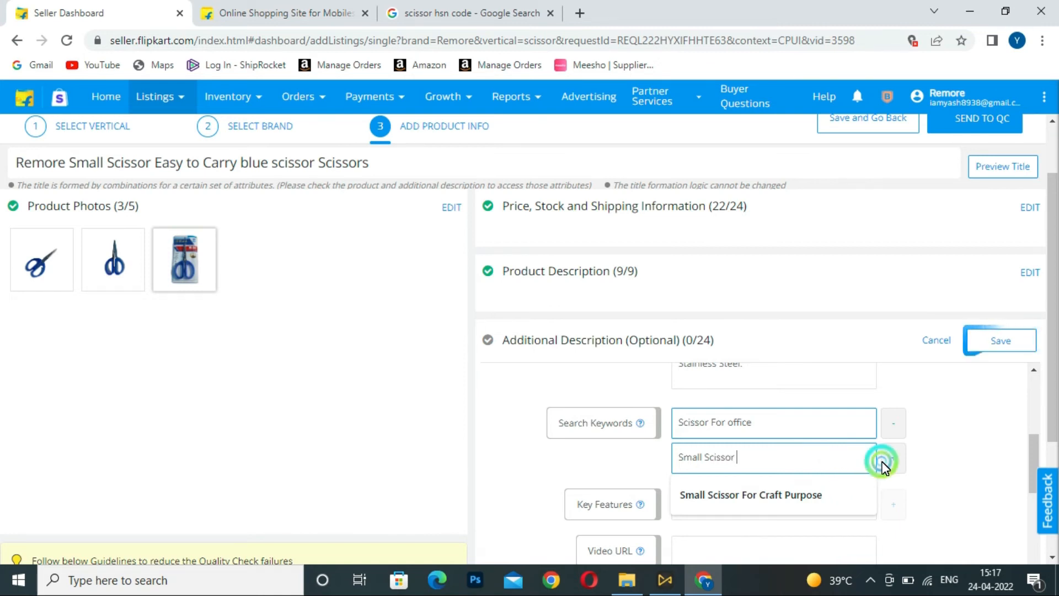
pyautogui.click(707, 515)
pyautogui.click(729, 498)
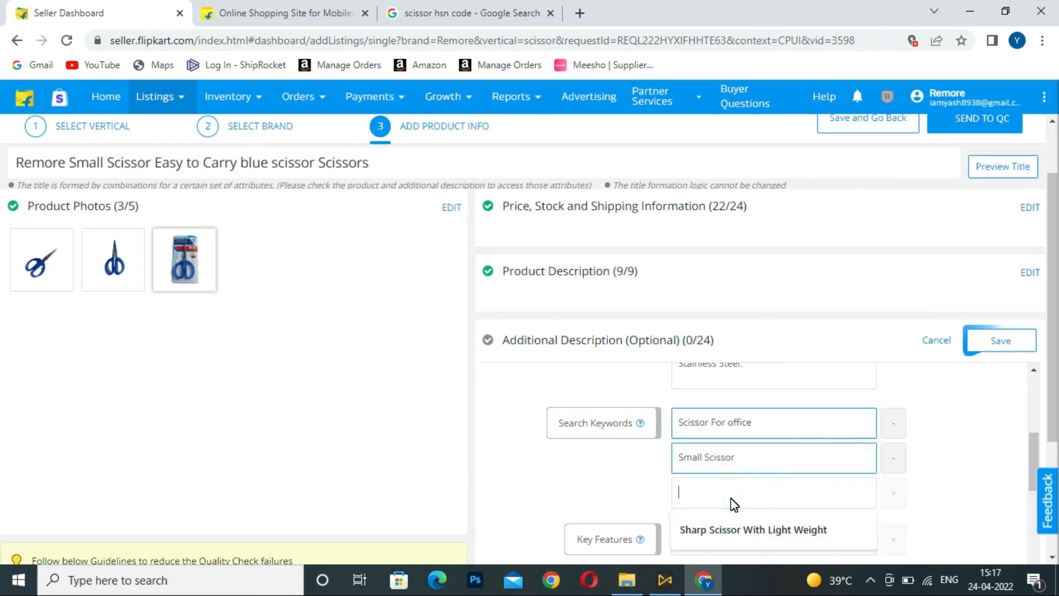
pyautogui.write('Papp')
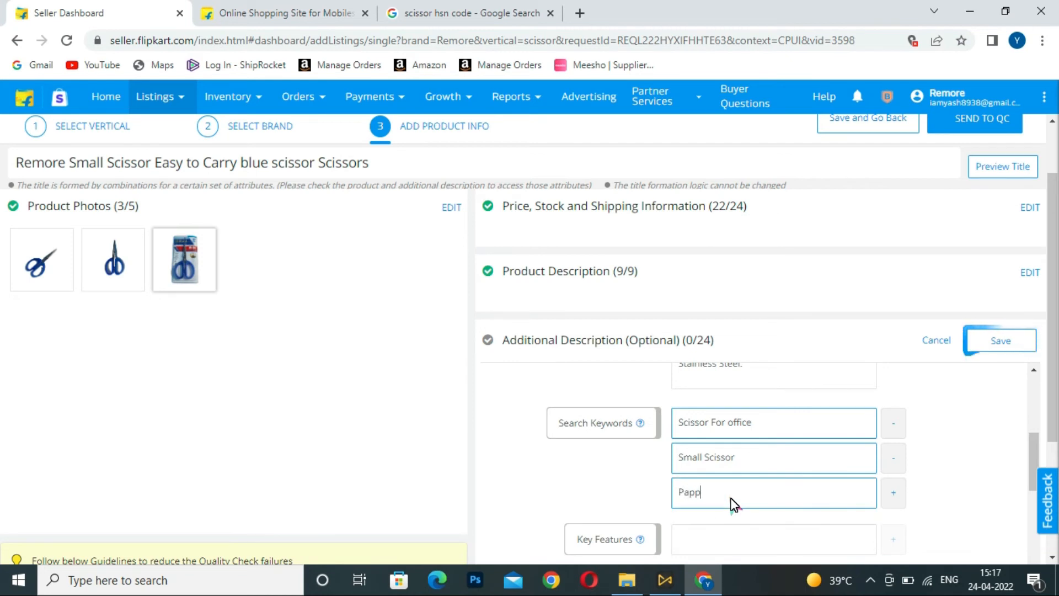
pyautogui.press('BackSpace')
pyautogui.write('er Cutting Scissor')
# Step: Add "Sharp Blade Blue Color scissor" as a fourth search keyword and review the keyword list
pyautogui.click(893, 491)
pyautogui.scroll(-1, 783, 468)
pyautogui.click(791, 461)
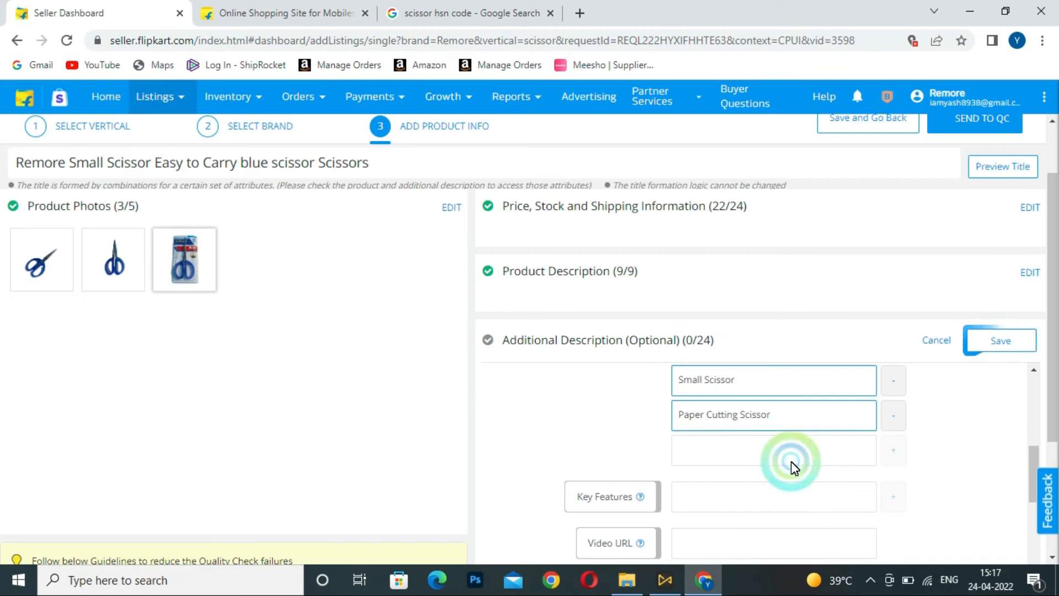
pyautogui.write('Sha')
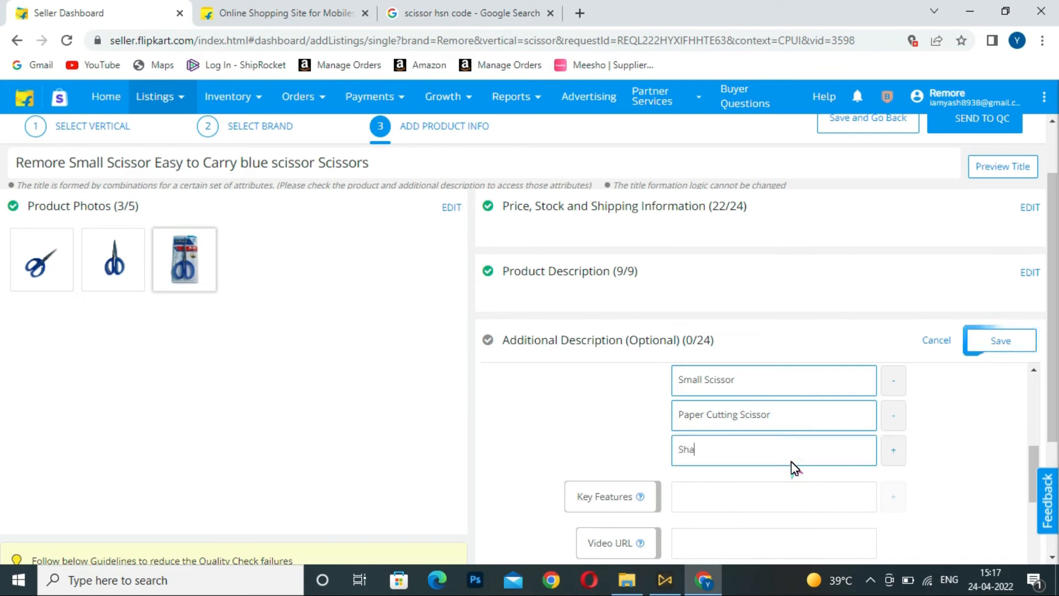
pyautogui.write('rp Blade Blue Color scissor')
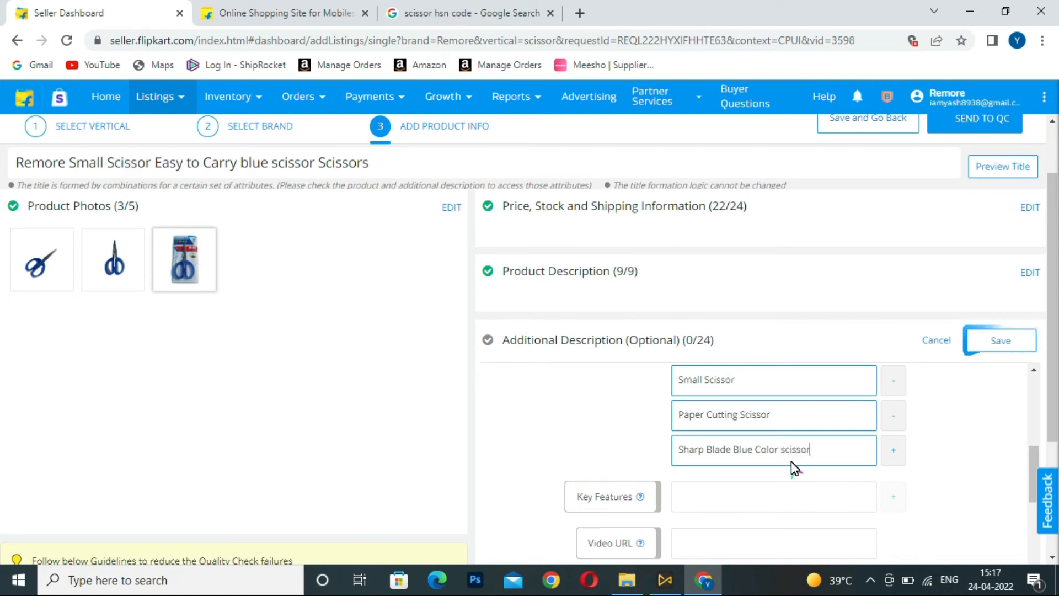
pyautogui.scroll(2, 971, 465)
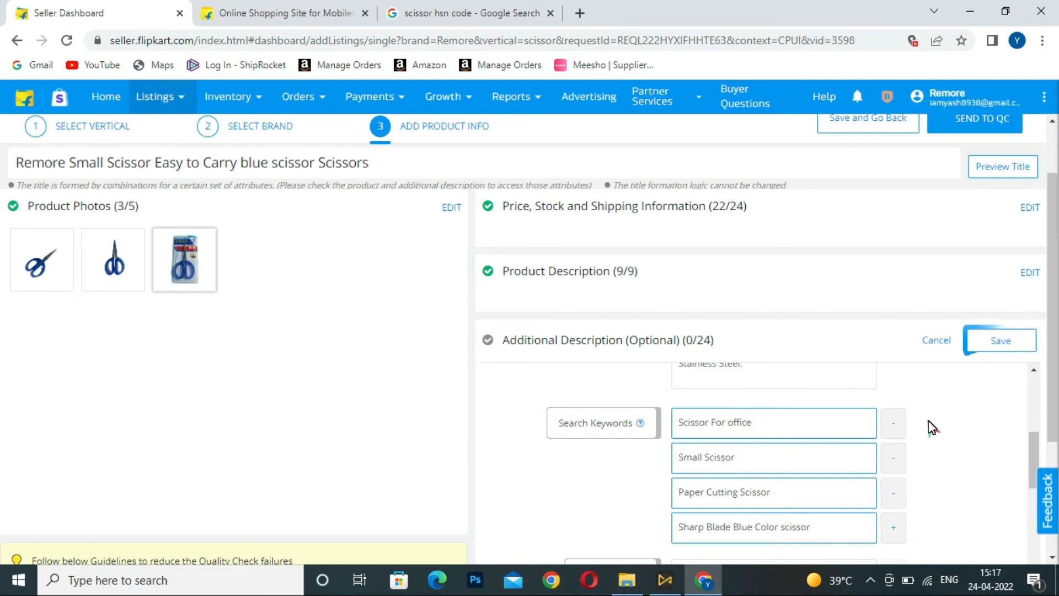
# Step: Leave the key features and video URL empty, set the sales package to 1 and mark the scissors as not foldable
pyautogui.scroll(-3, 937, 418)
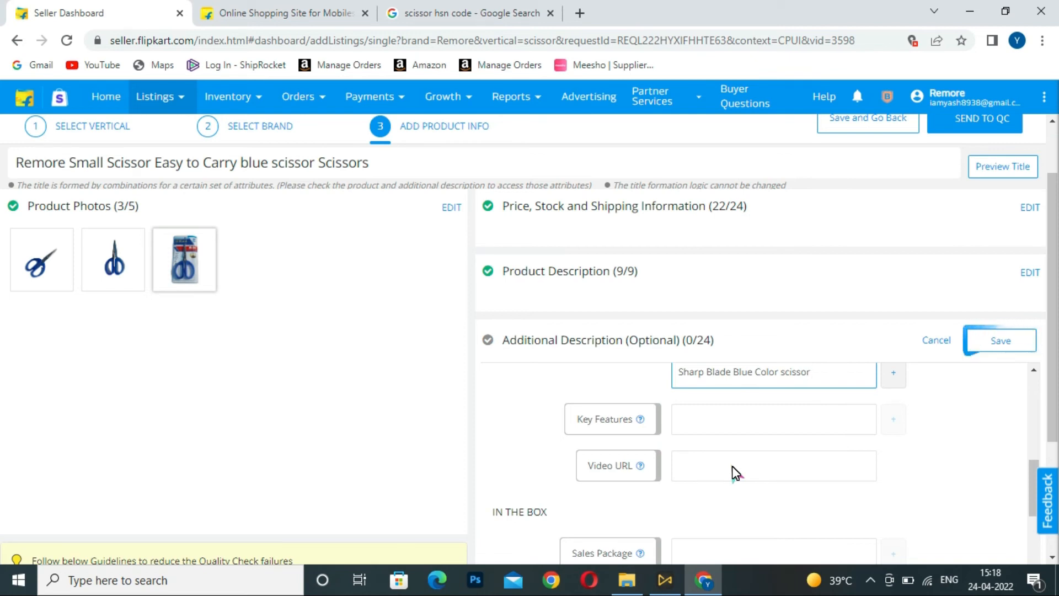
pyautogui.scroll(-1, 733, 468)
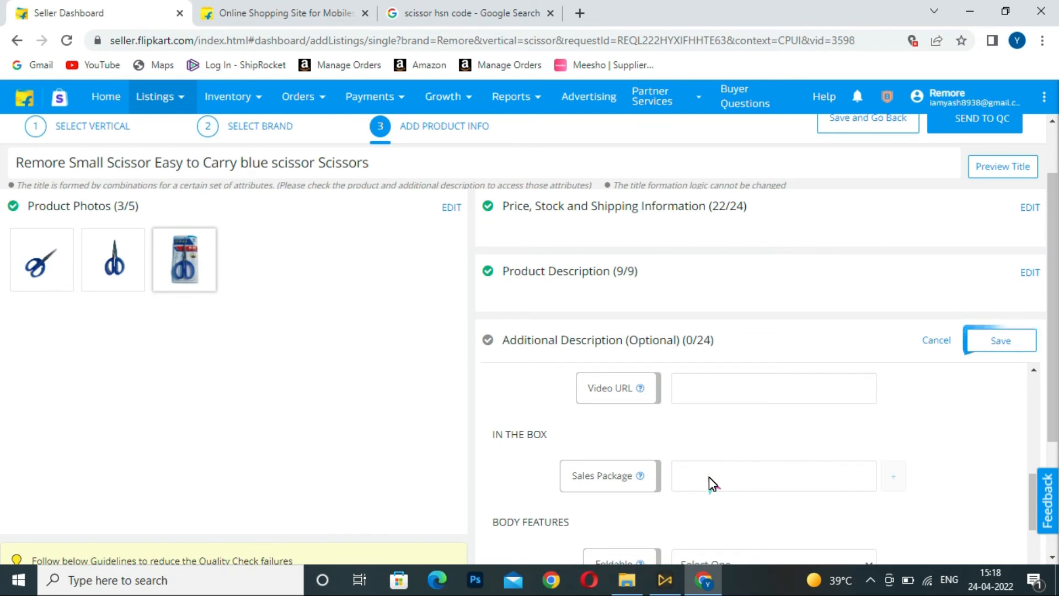
pyautogui.write('1')
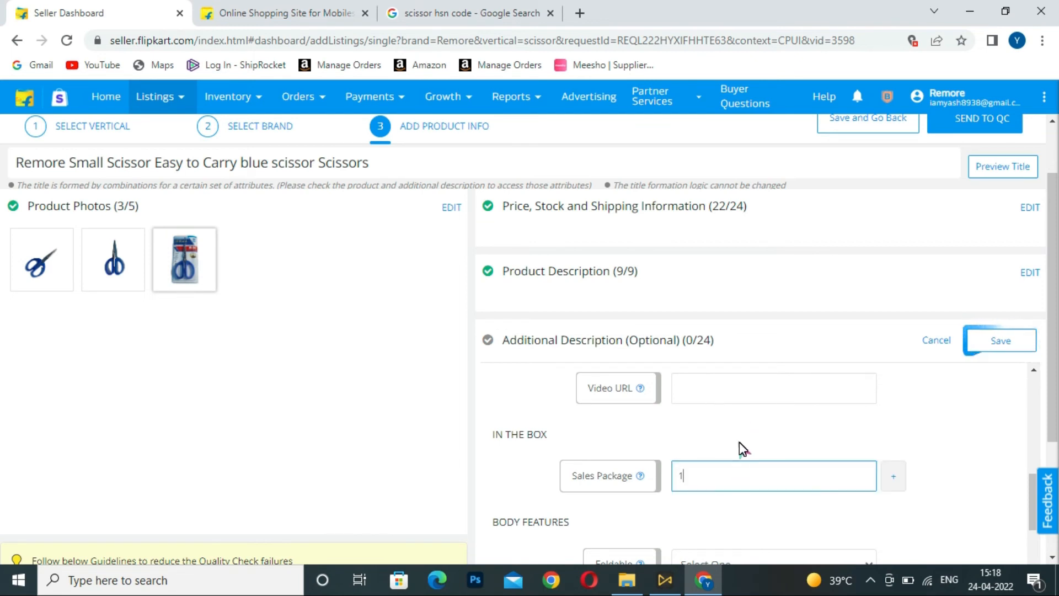
pyautogui.scroll(-1, 735, 449)
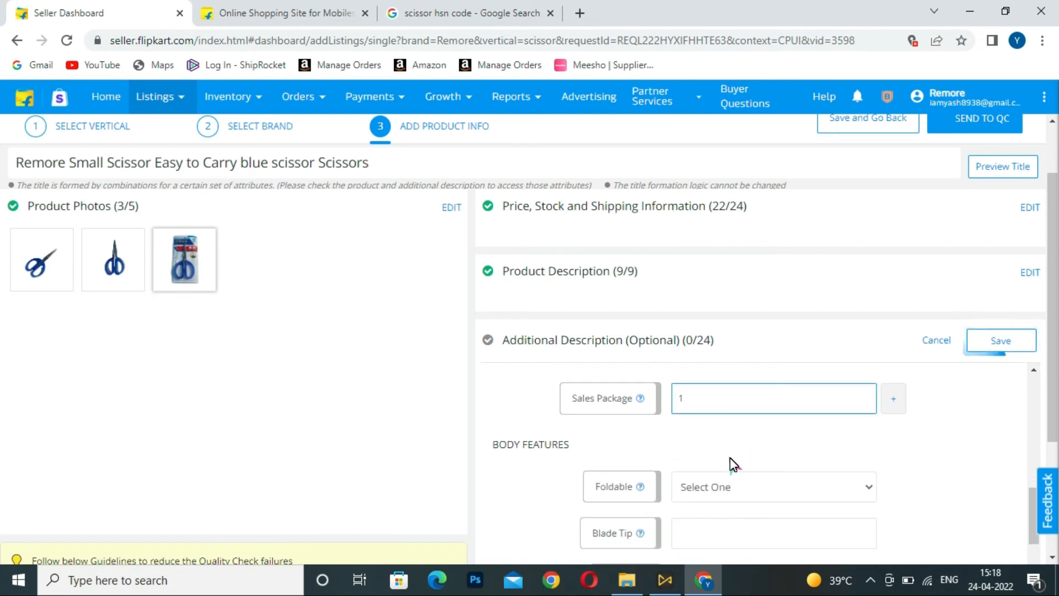
pyautogui.click(735, 488)
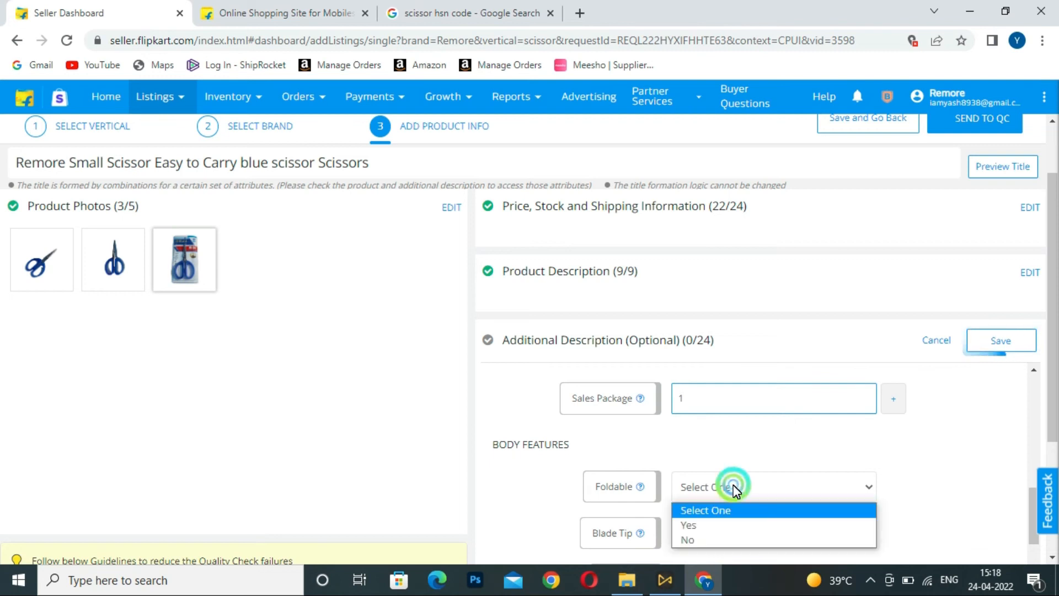
pyautogui.click(714, 540)
# Step: Enter "Sharp Blade" as the blade tip and "Stylish" as the design
pyautogui.scroll(-1, 792, 405)
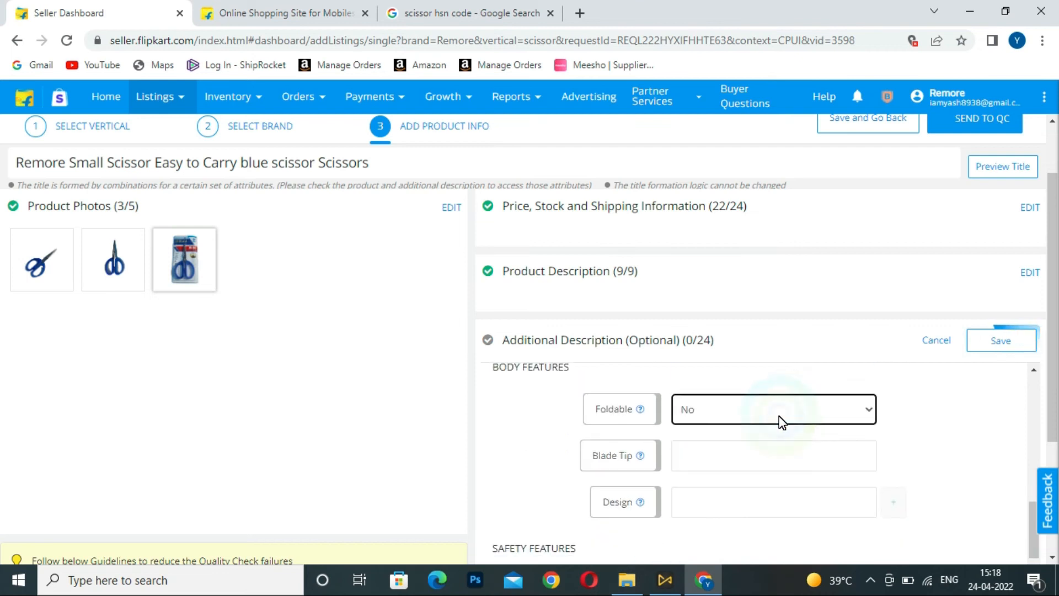
pyautogui.click(757, 459)
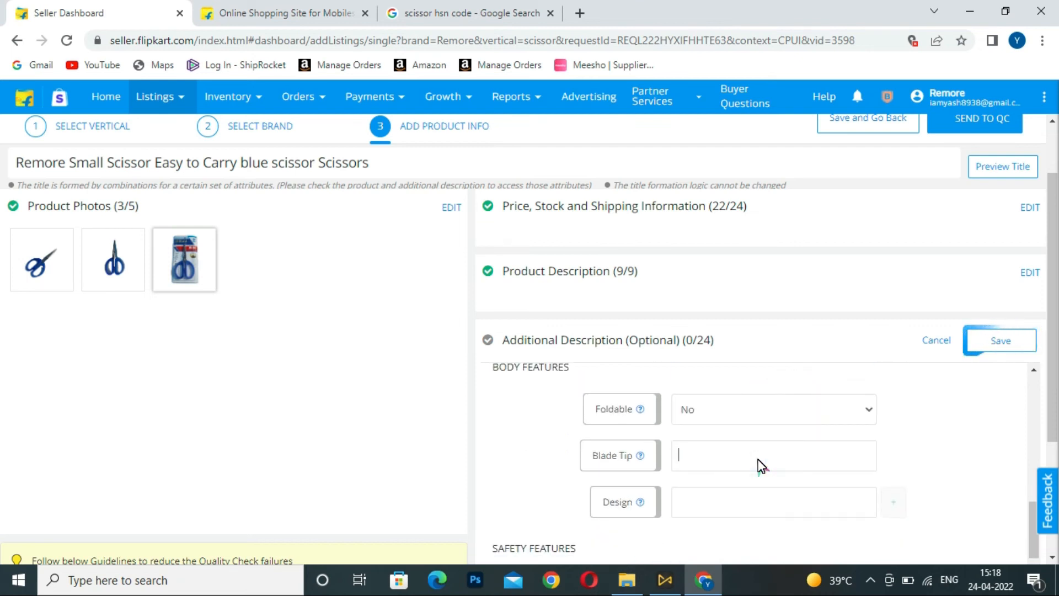
pyautogui.write('Shr')
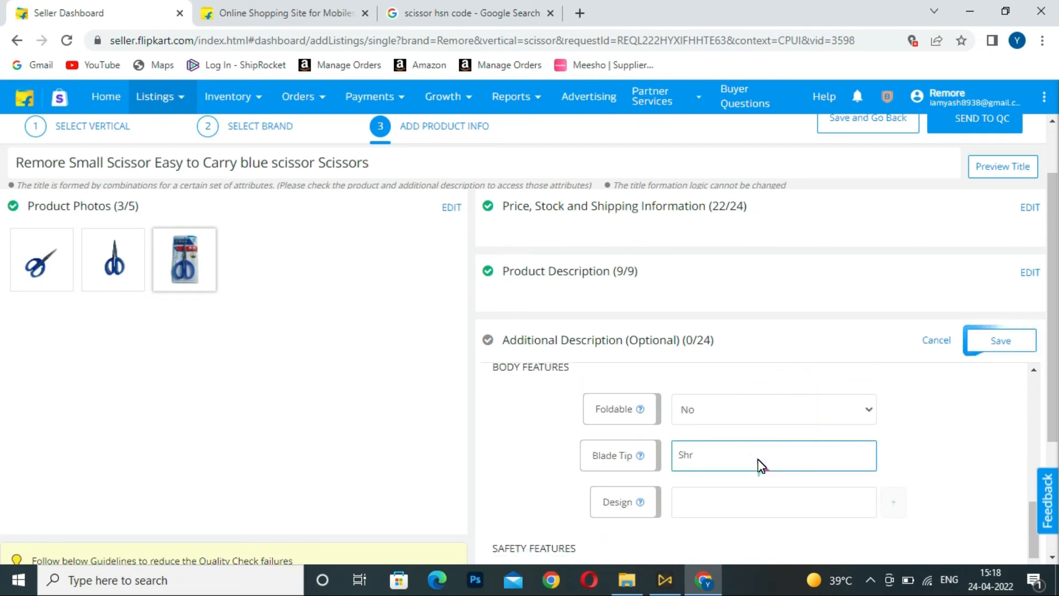
pyautogui.write('ap Blade')
pyautogui.scroll(-1, 758, 464)
pyautogui.click(746, 433)
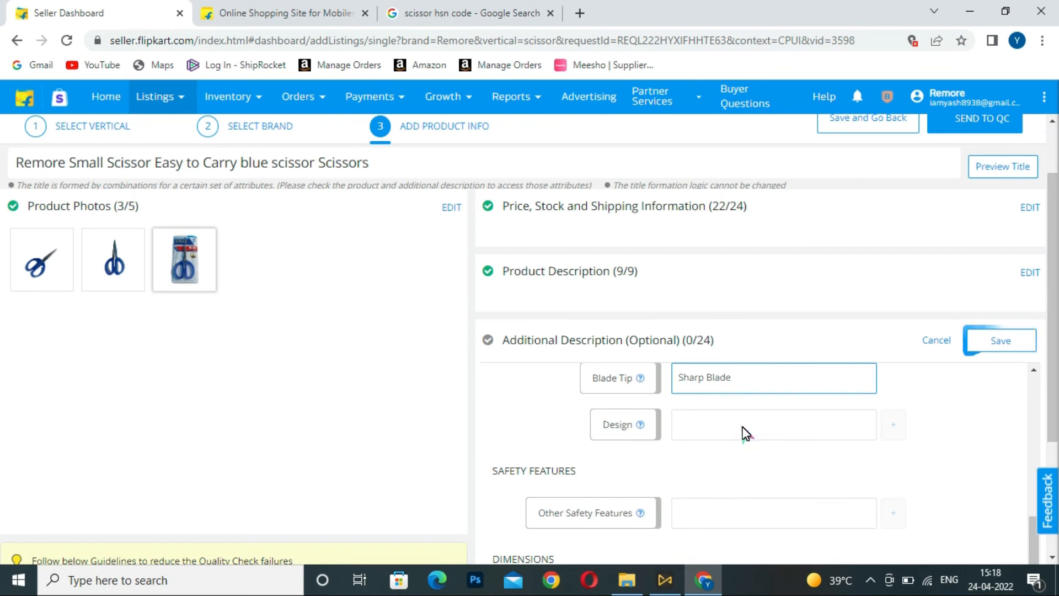
pyautogui.write('Stylish')
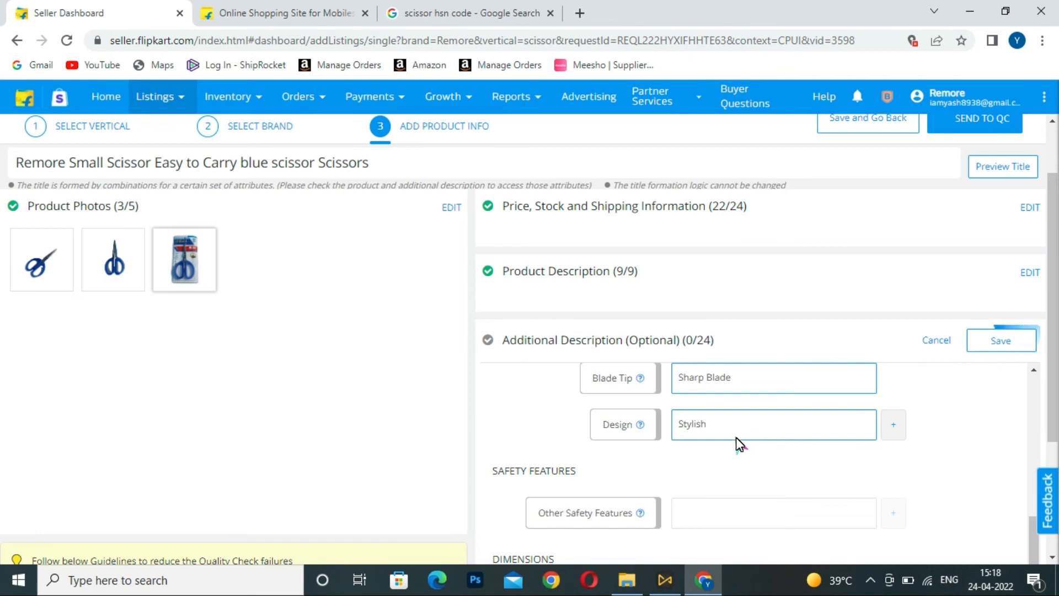
pyautogui.scroll(-1, 739, 442)
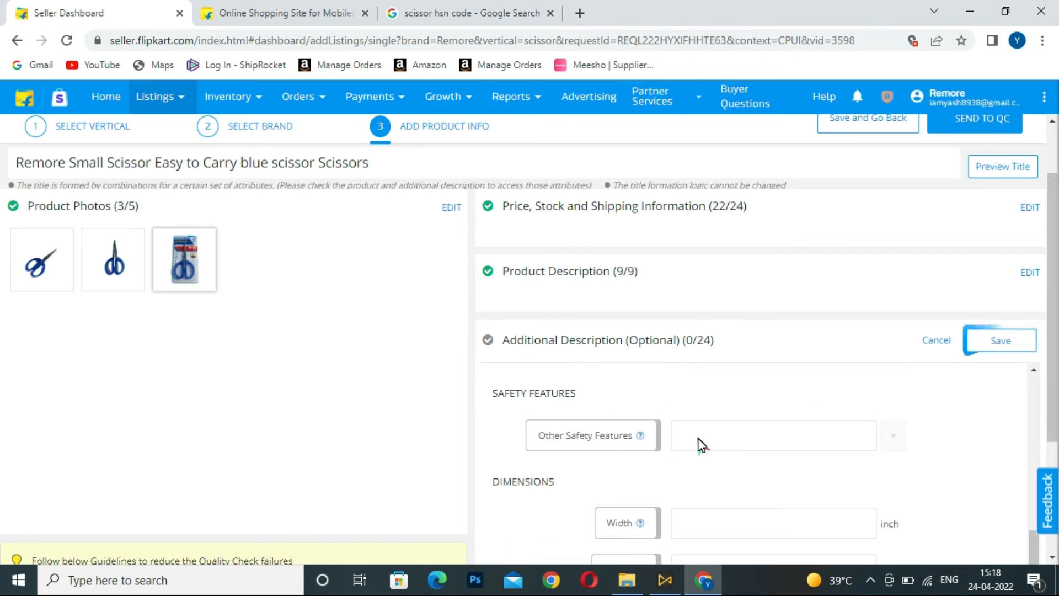
# Step: Leave the other safety features empty and set the scissors' width to 3 inches in the additional description
pyautogui.scroll(-1, 596, 448)
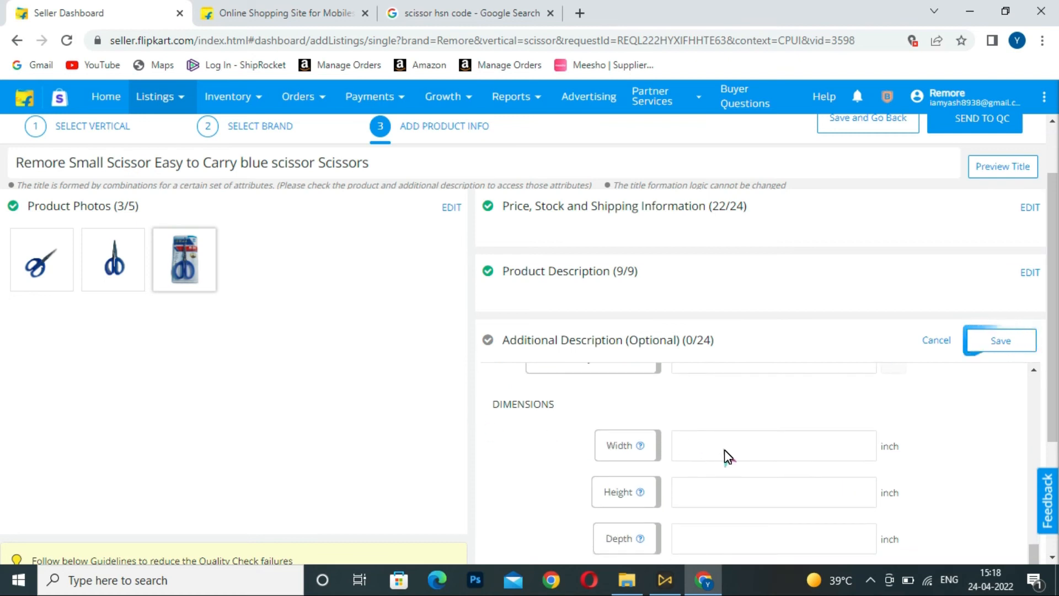
pyautogui.scroll(-1, 727, 460)
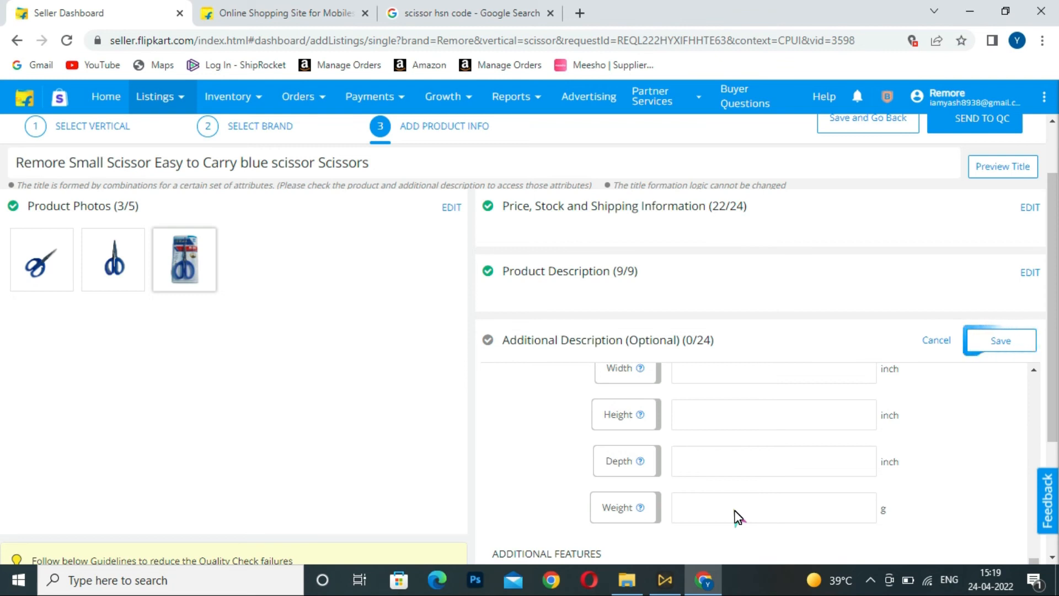
pyautogui.scroll(1, 754, 450)
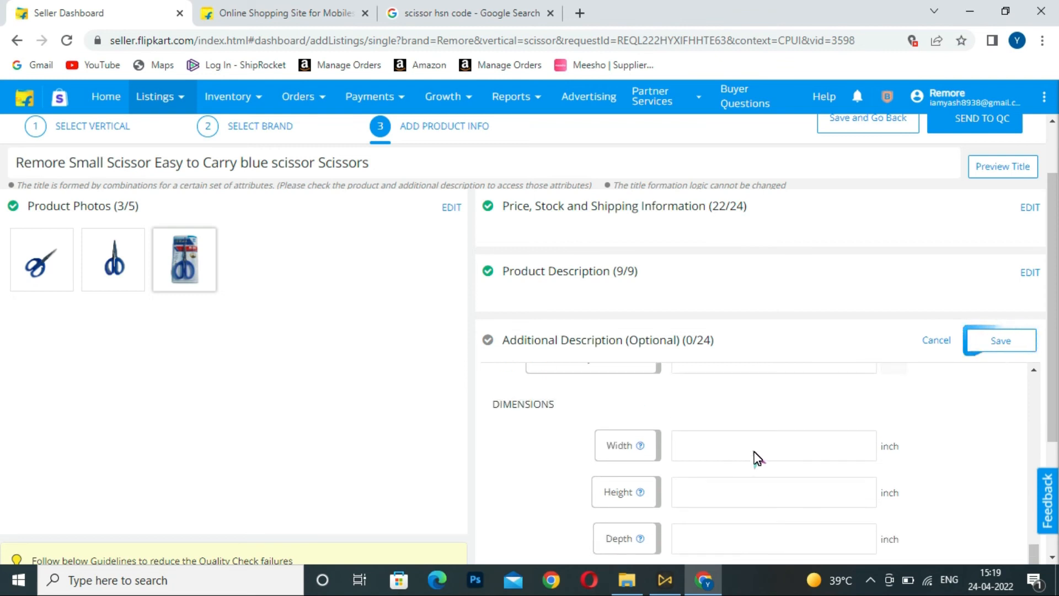
pyautogui.click(749, 445)
pyautogui.write('4')
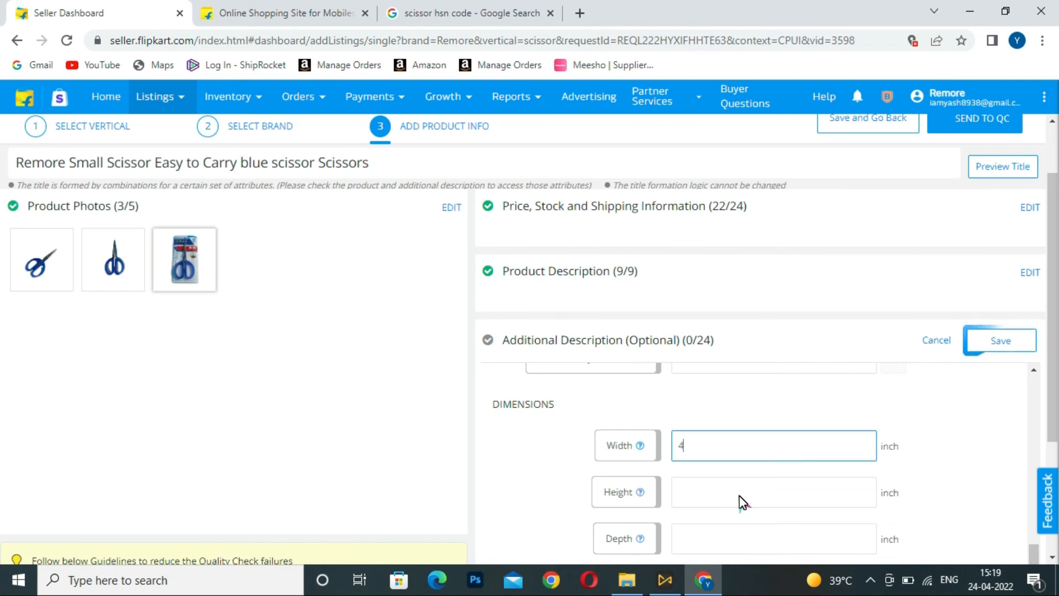
pyautogui.click(739, 495)
pyautogui.click(736, 441)
pyautogui.click(733, 443)
pyautogui.press('BackSpace')
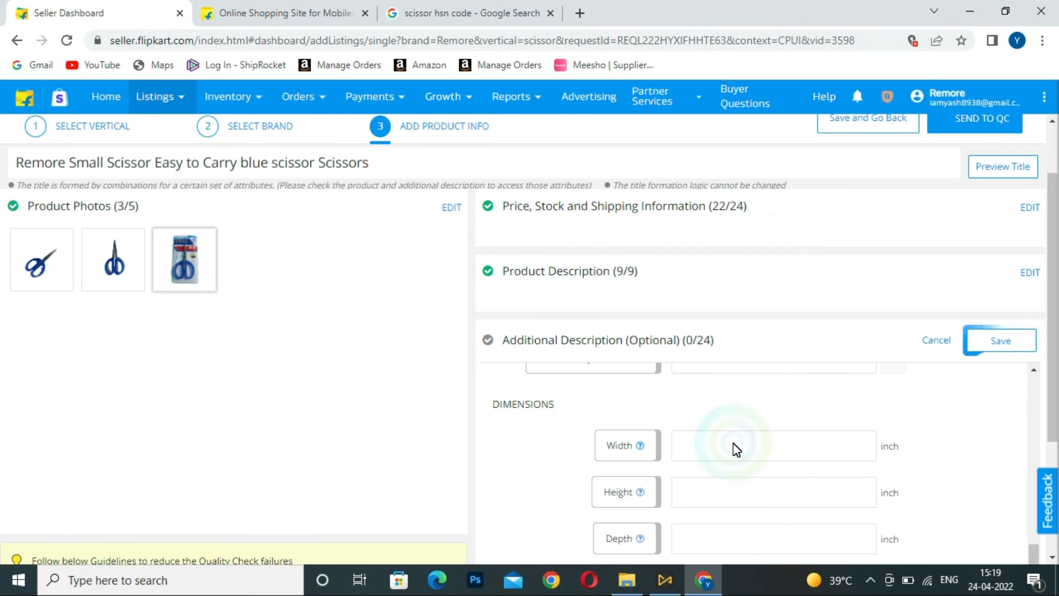
pyautogui.write('5')
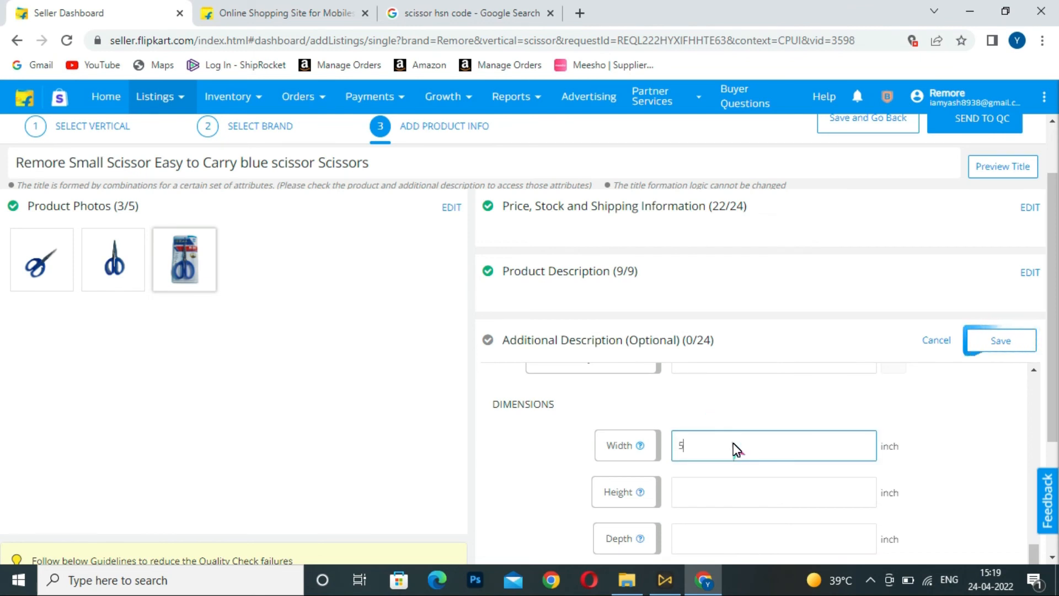
pyautogui.press('BackSpace')
pyautogui.write('3')
# Step: Set the scissors' height to 4 inches and depth to 1 inch
pyautogui.click(750, 497)
pyautogui.write('4')
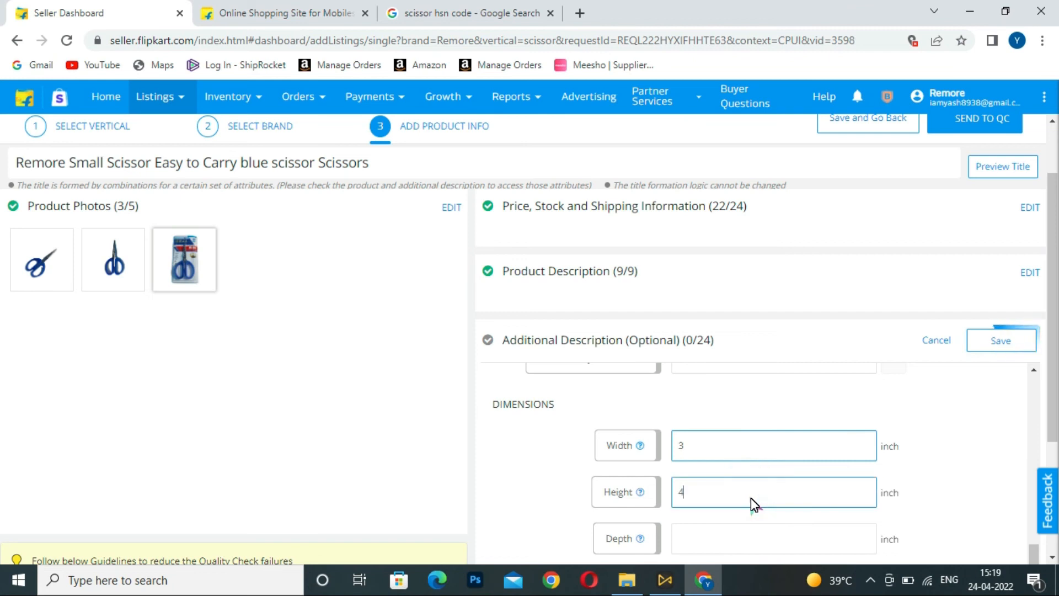
pyautogui.click(753, 529)
pyautogui.write('1')
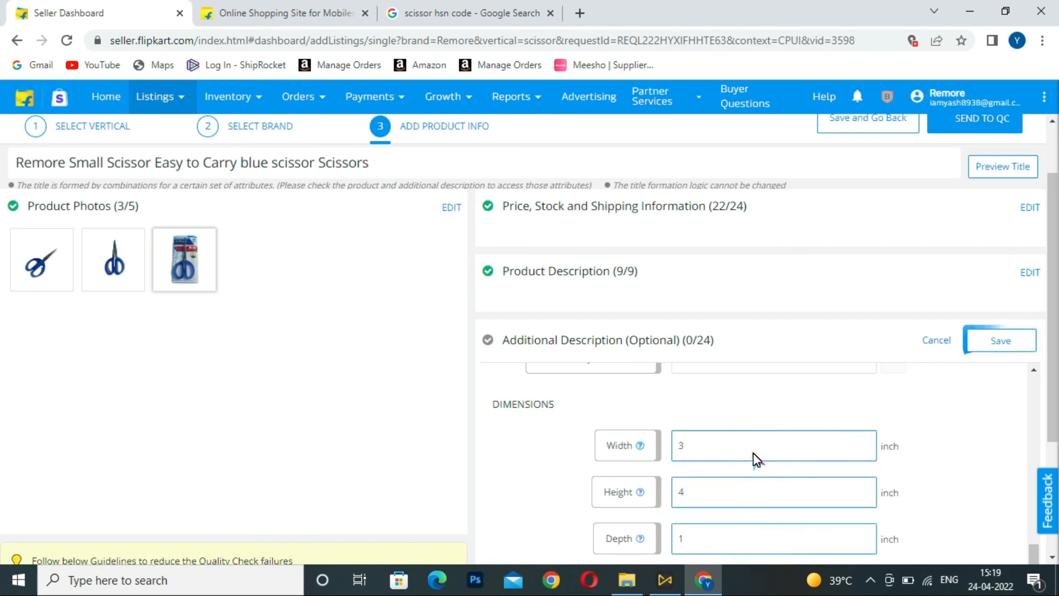
# Step: Set the scissors' weight to 50 g and review the entered dimensions
pyautogui.scroll(-3, 754, 459)
pyautogui.click(807, 433)
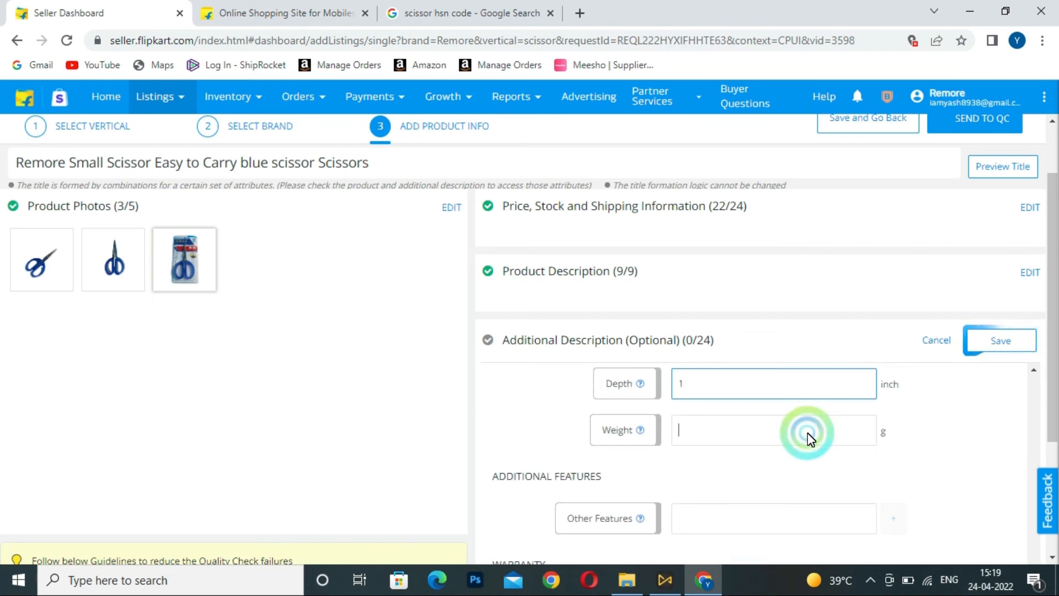
pyautogui.write('200')
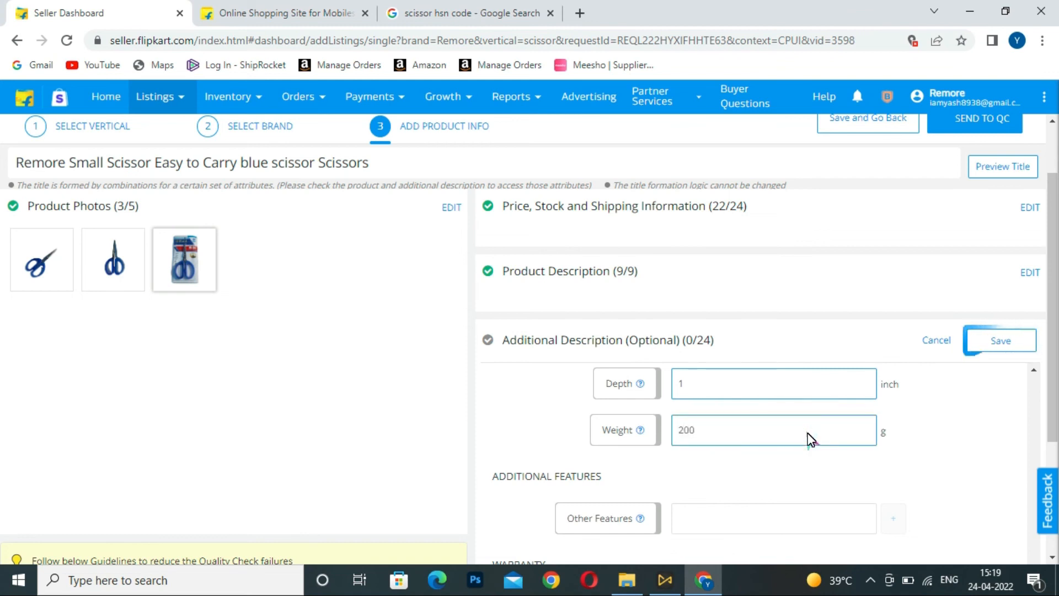
pyautogui.press('BackSpace')
pyautogui.press('BackSpace')
pyautogui.press('BackSpace')
pyautogui.write('50')
pyautogui.scroll(-3, 666, 413)
pyautogui.scroll(6, 768, 512)
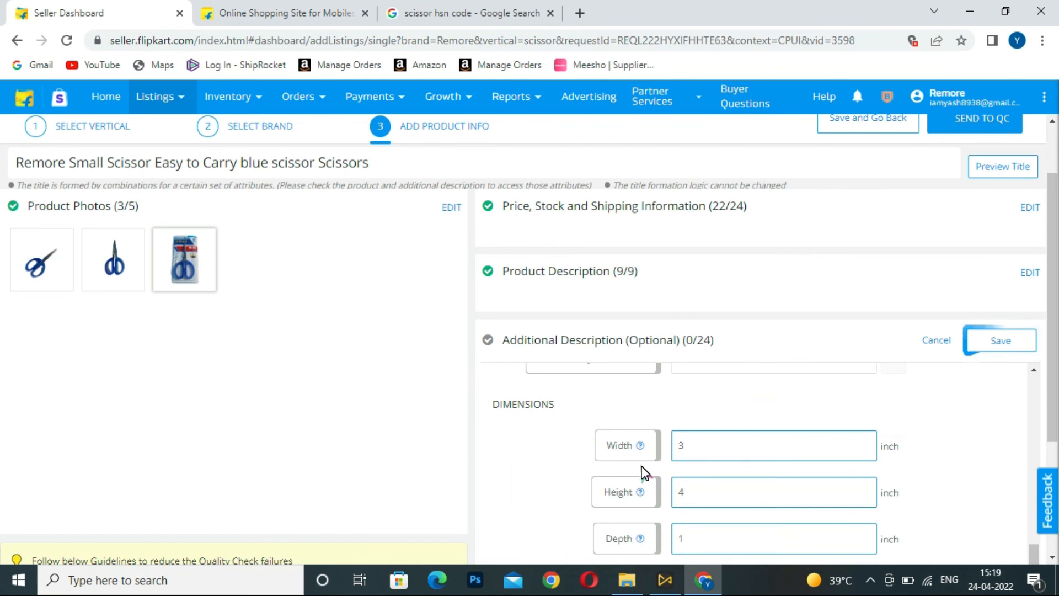
pyautogui.scroll(-1, 644, 472)
pyautogui.scroll(1, 716, 418)
pyautogui.scroll(-2, 811, 485)
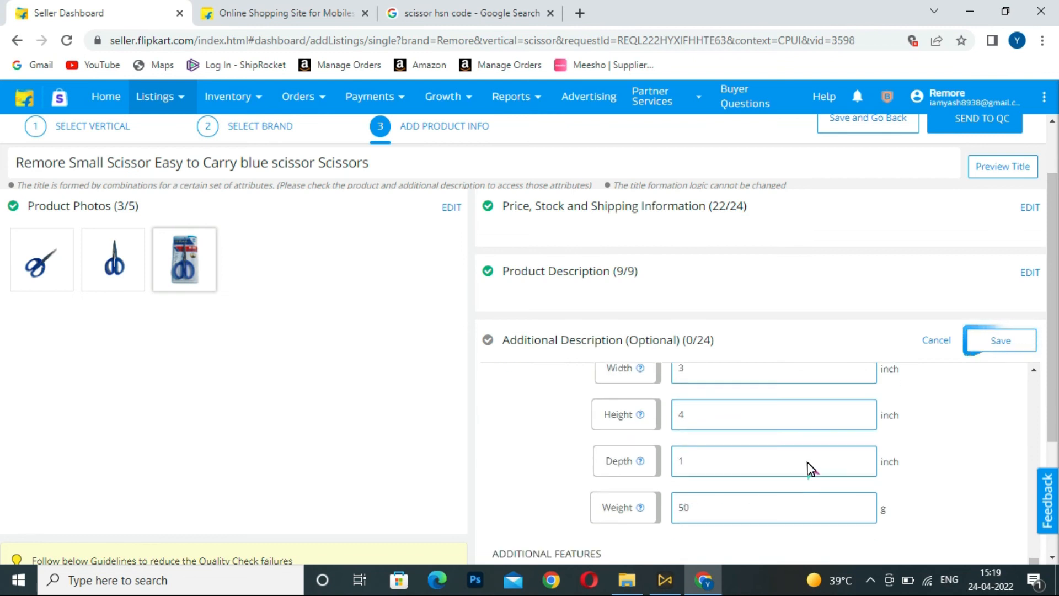
# Step: Leave the other features and all warranty fields empty, and save the additional description
pyautogui.scroll(-2, 794, 466)
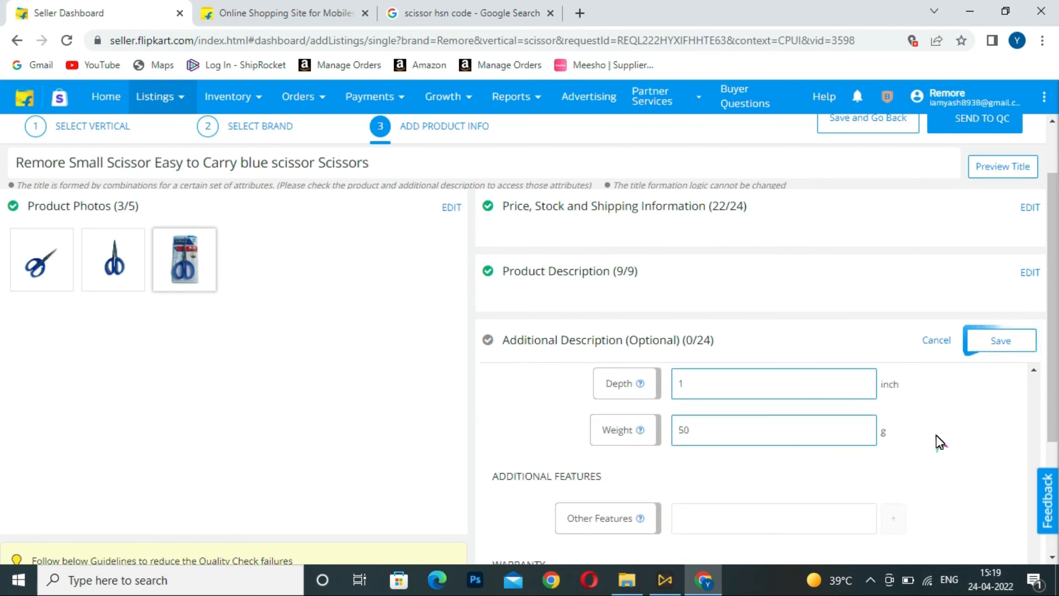
pyautogui.scroll(-2, 766, 456)
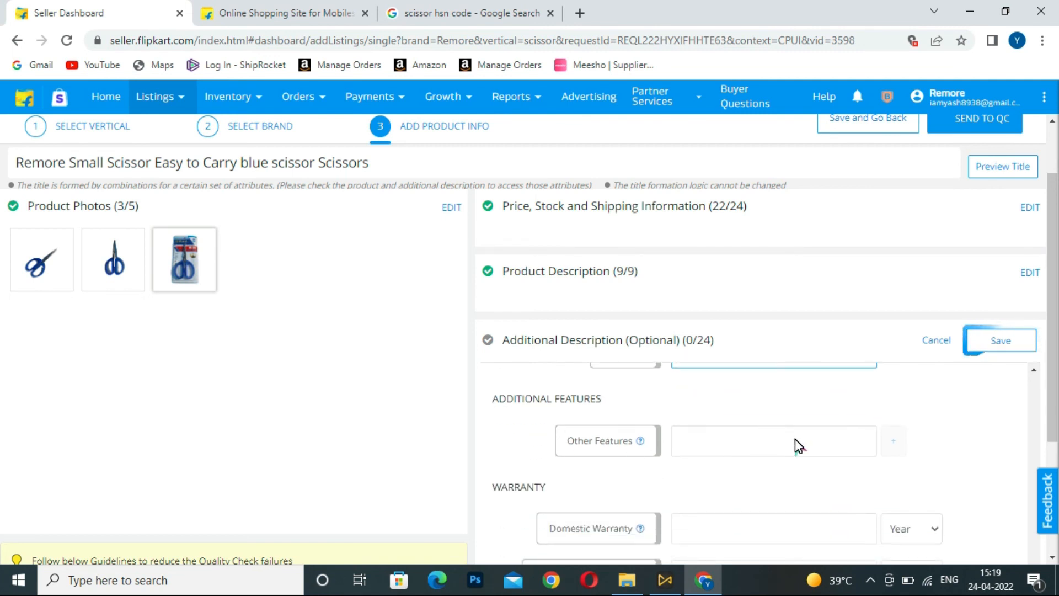
pyautogui.scroll(-2, 804, 425)
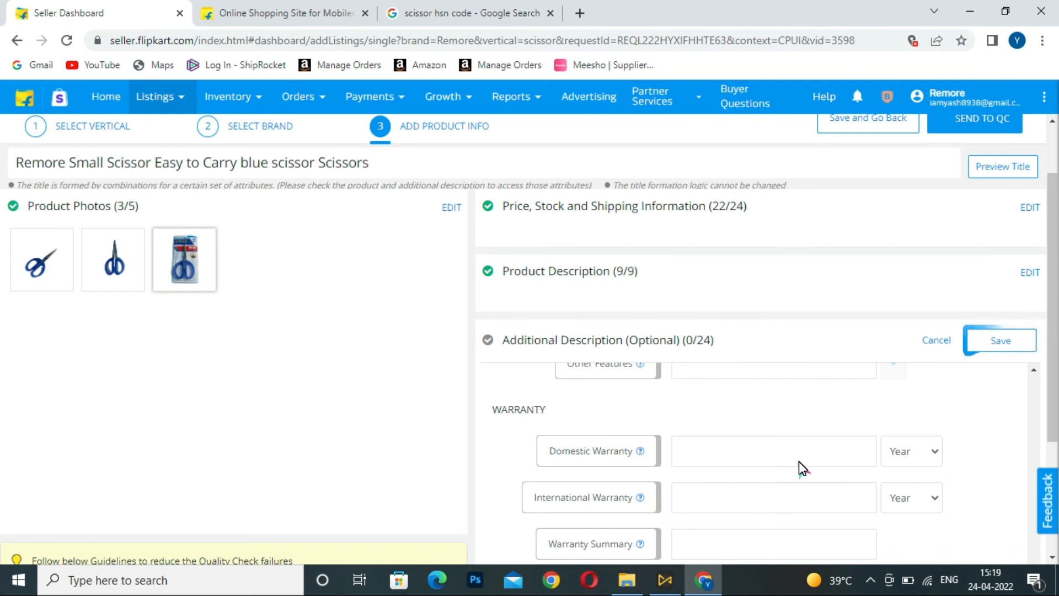
pyautogui.scroll(-1, 783, 466)
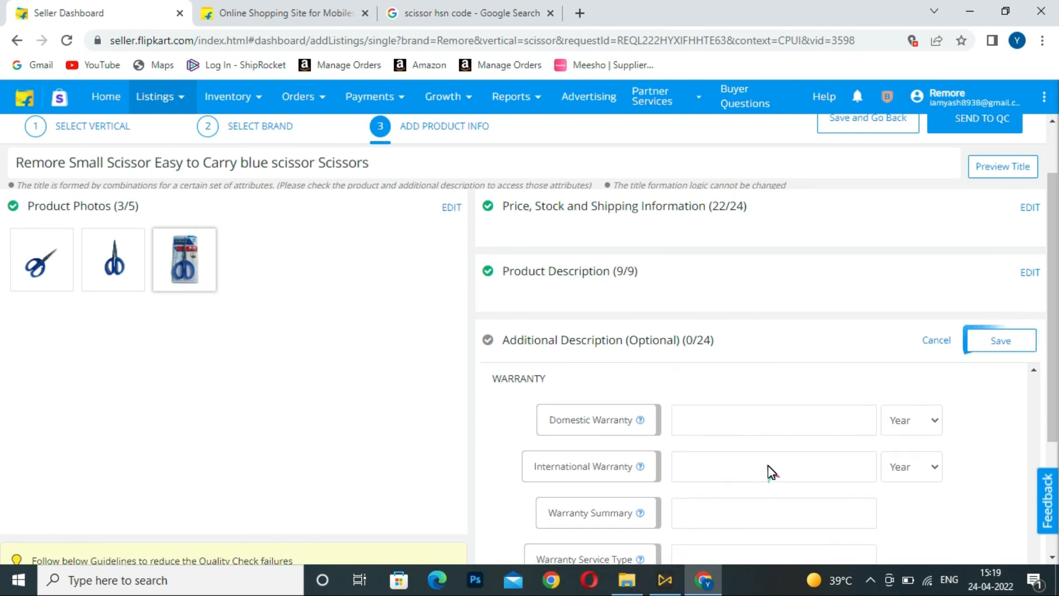
pyautogui.scroll(-2, 783, 498)
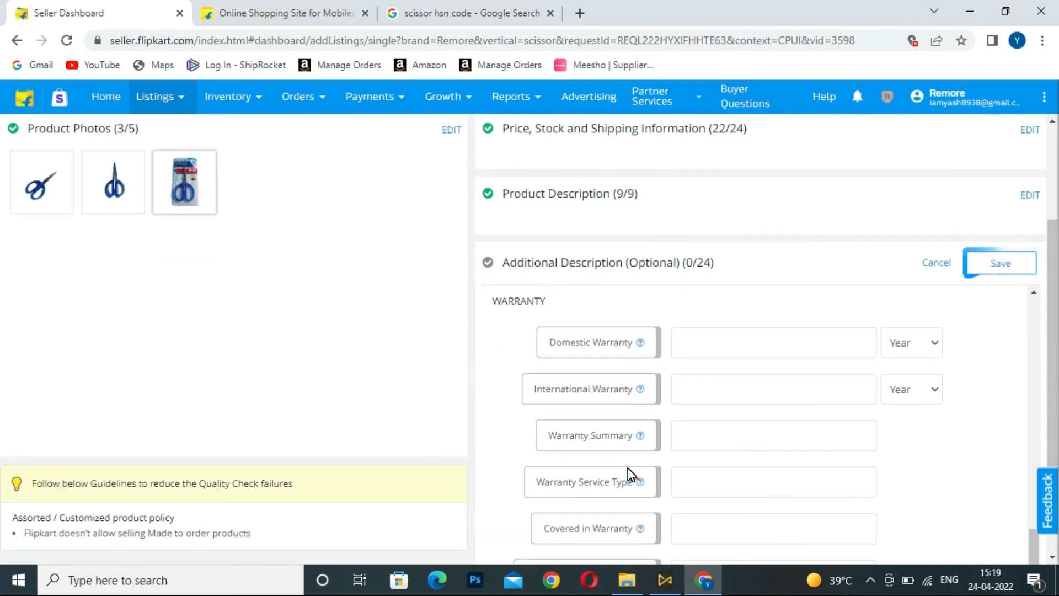
pyautogui.scroll(-2, 702, 500)
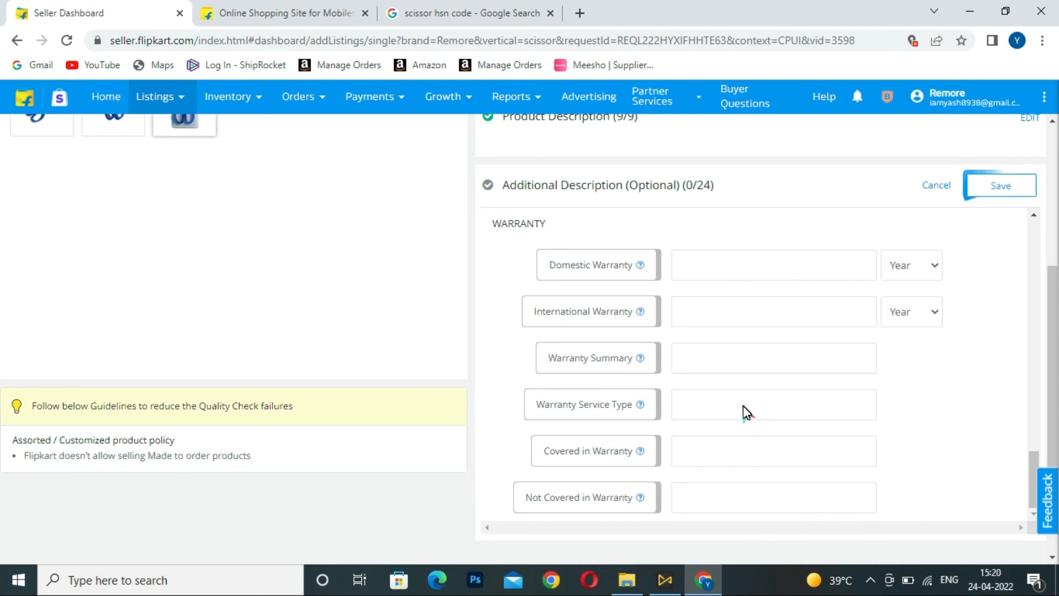
pyautogui.scroll(-1, 748, 414)
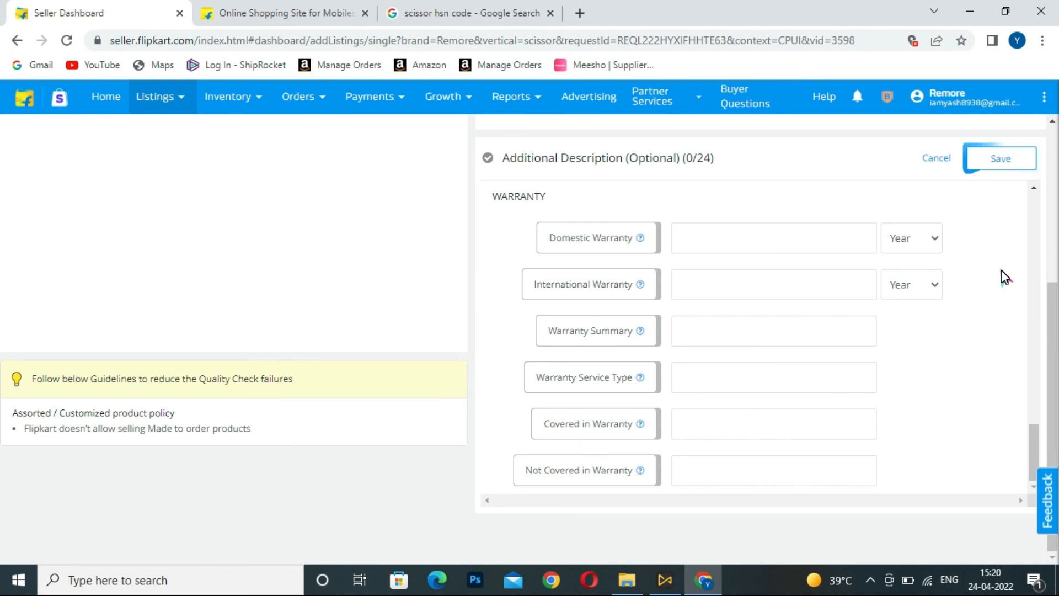
pyautogui.scroll(5, 1001, 270)
pyautogui.scroll(10, 1001, 270)
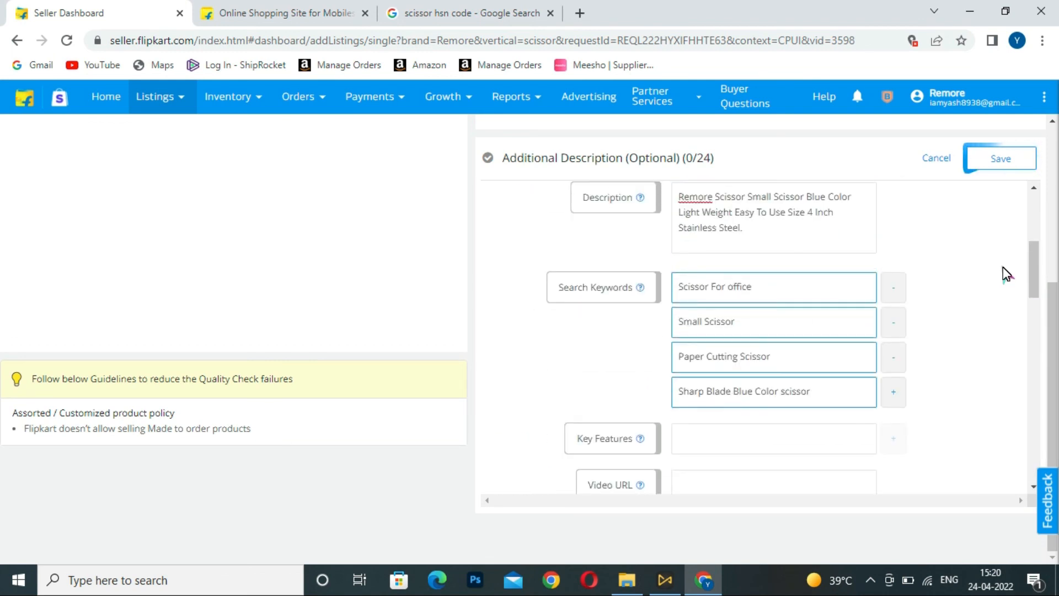
pyautogui.click(1007, 157)
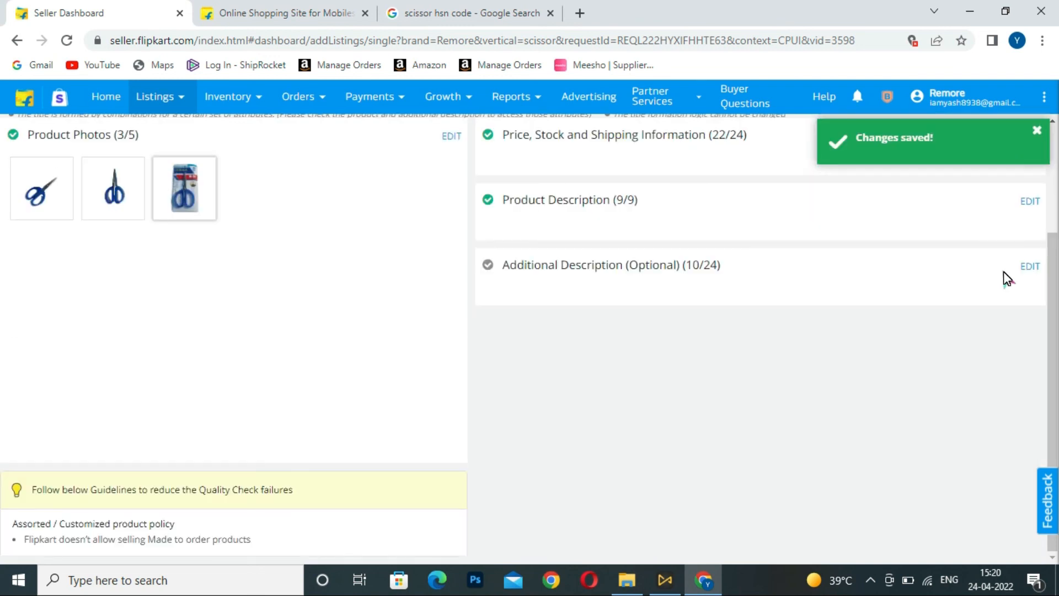
pyautogui.click(1037, 133)
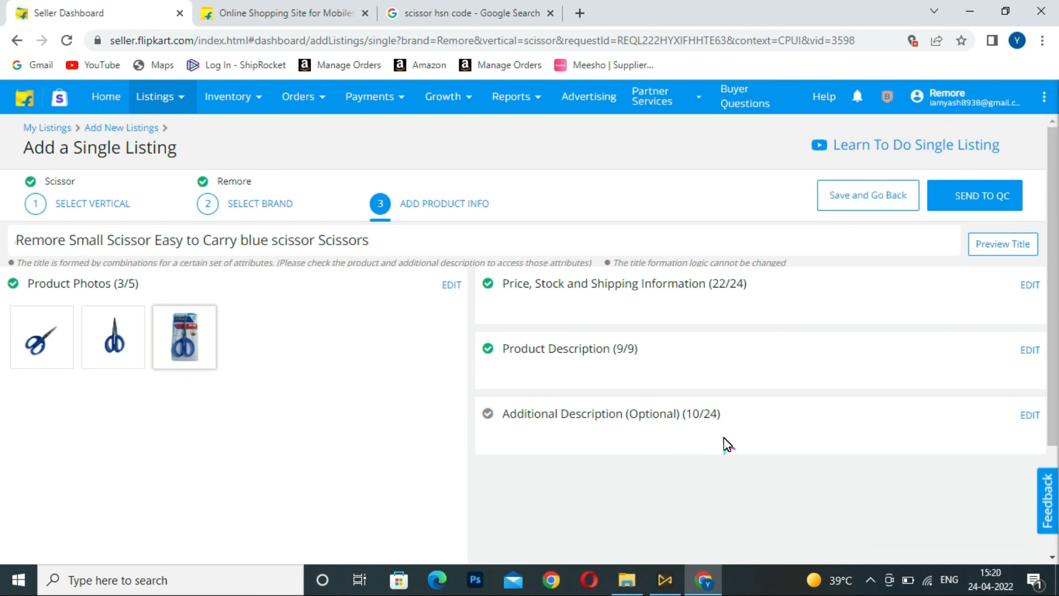
# Step: Send the finished scissors listing to quality check and look up its status among the single listings in progress
pyautogui.click(989, 198)
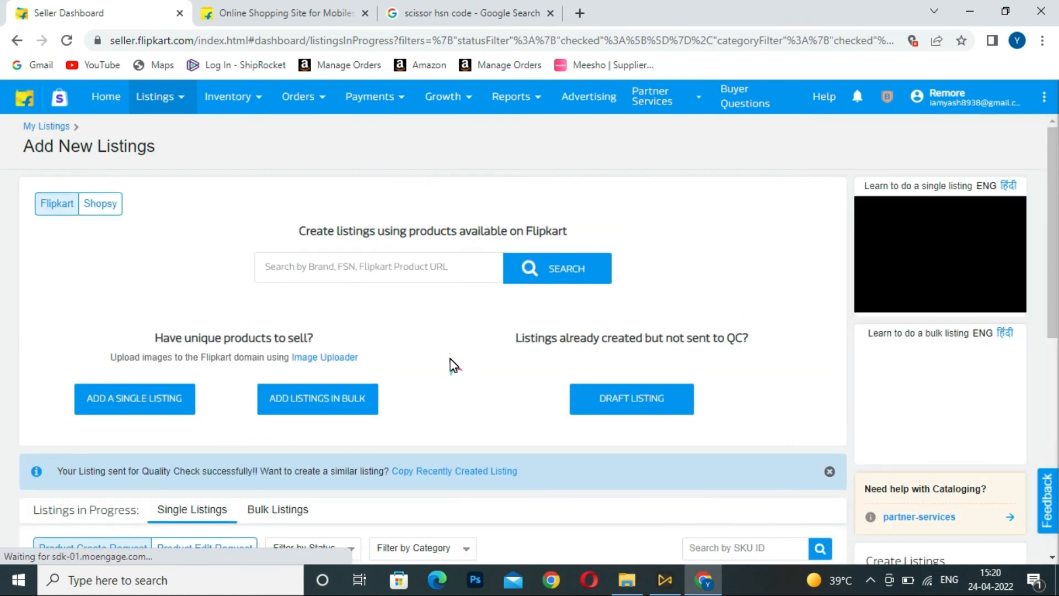
pyautogui.scroll(-3, 495, 393)
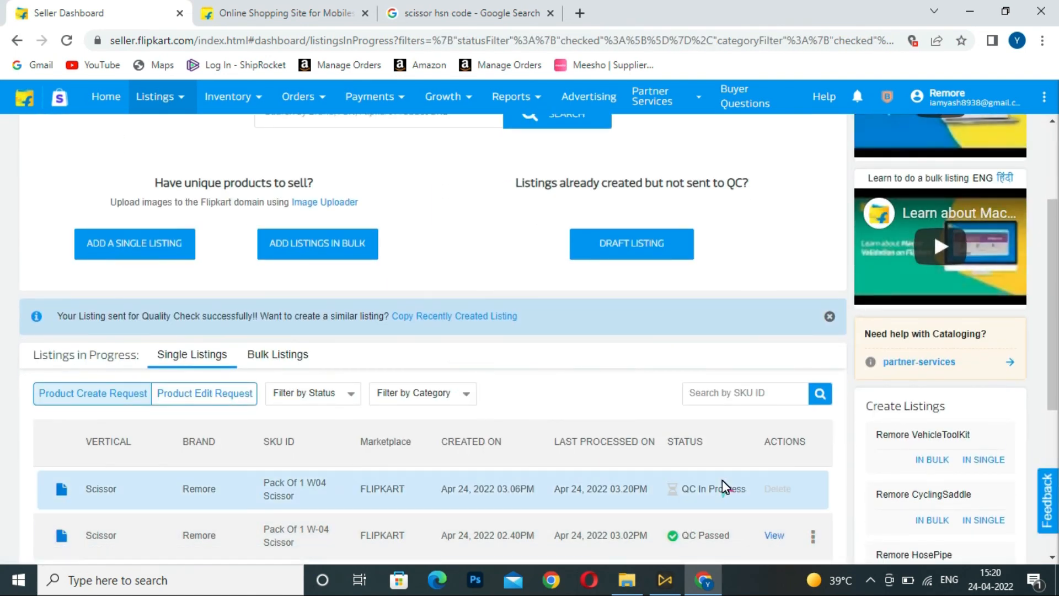